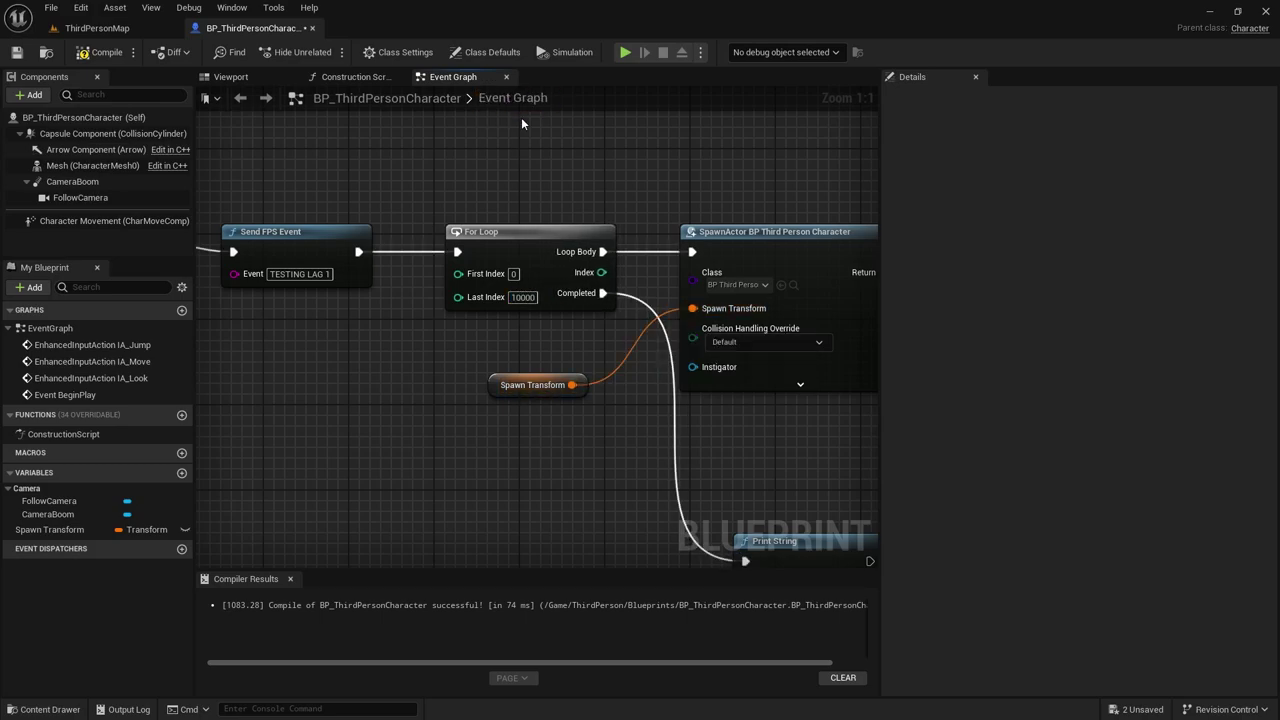
Play the level in a preview window and run the character forward to watch for lag
scroll(444, 140, "down", 2)
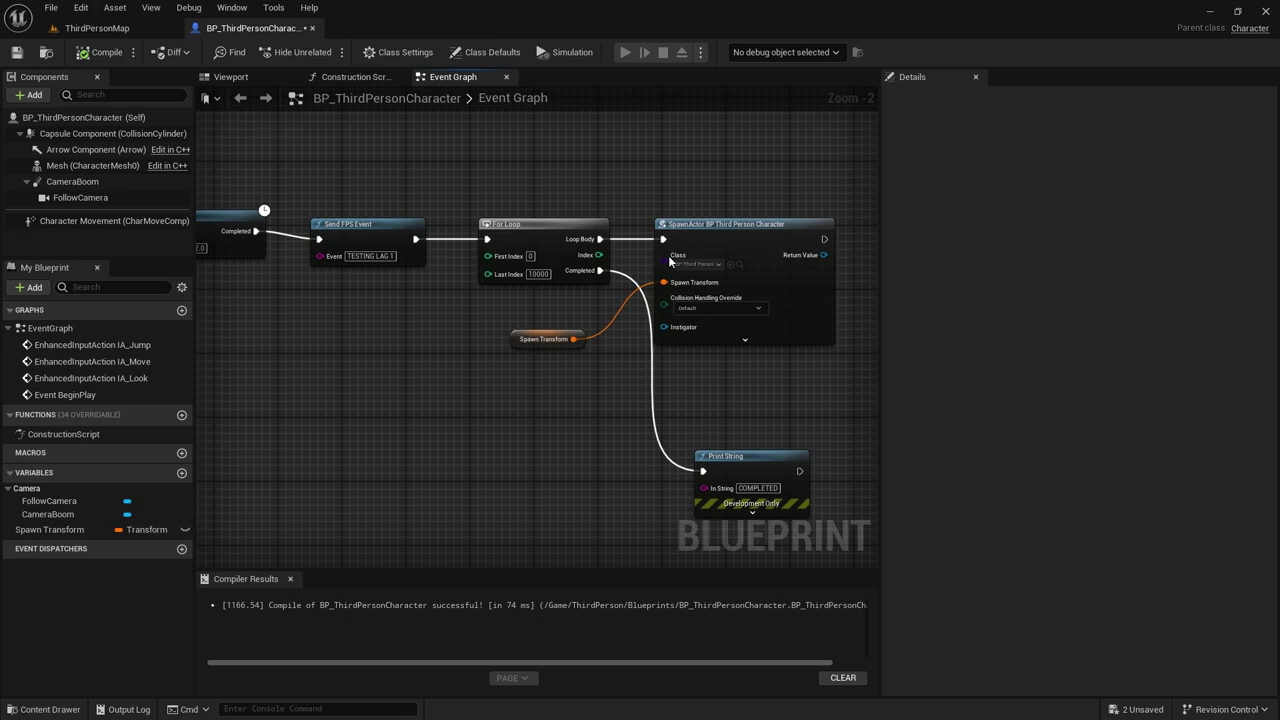
key("alt+p")
key("w")
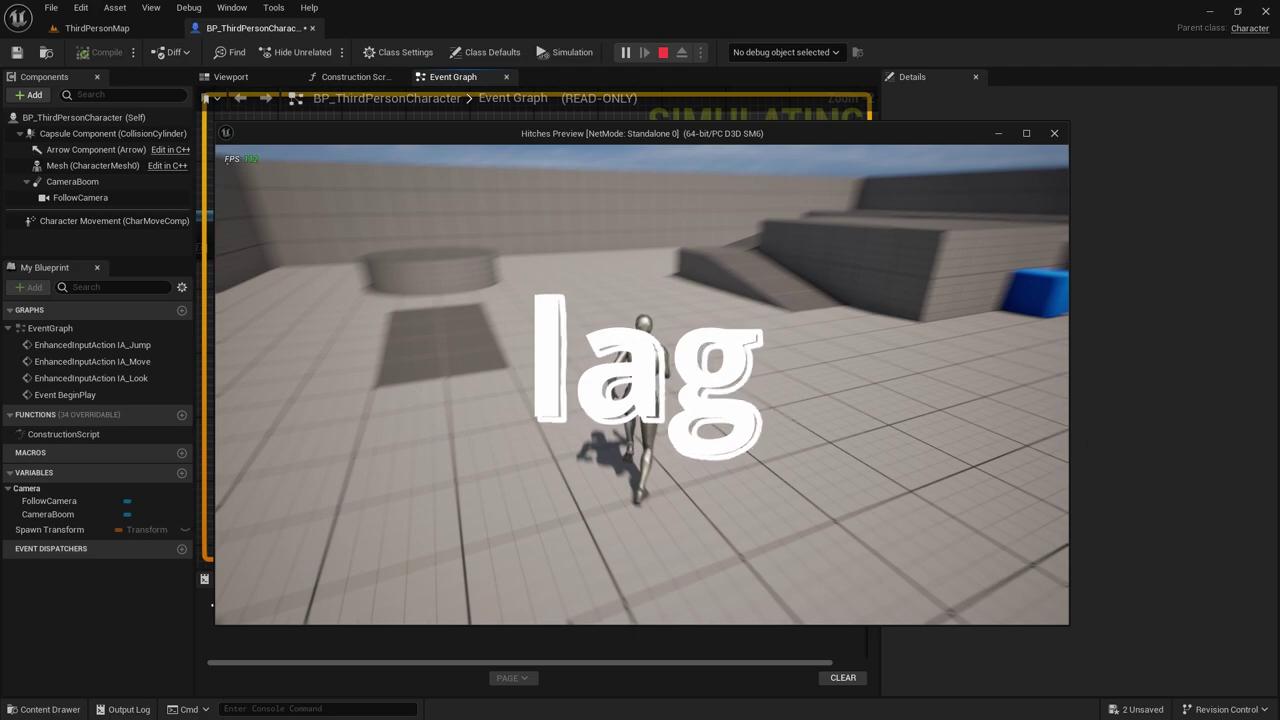
key("super")
key("super")
key("super")
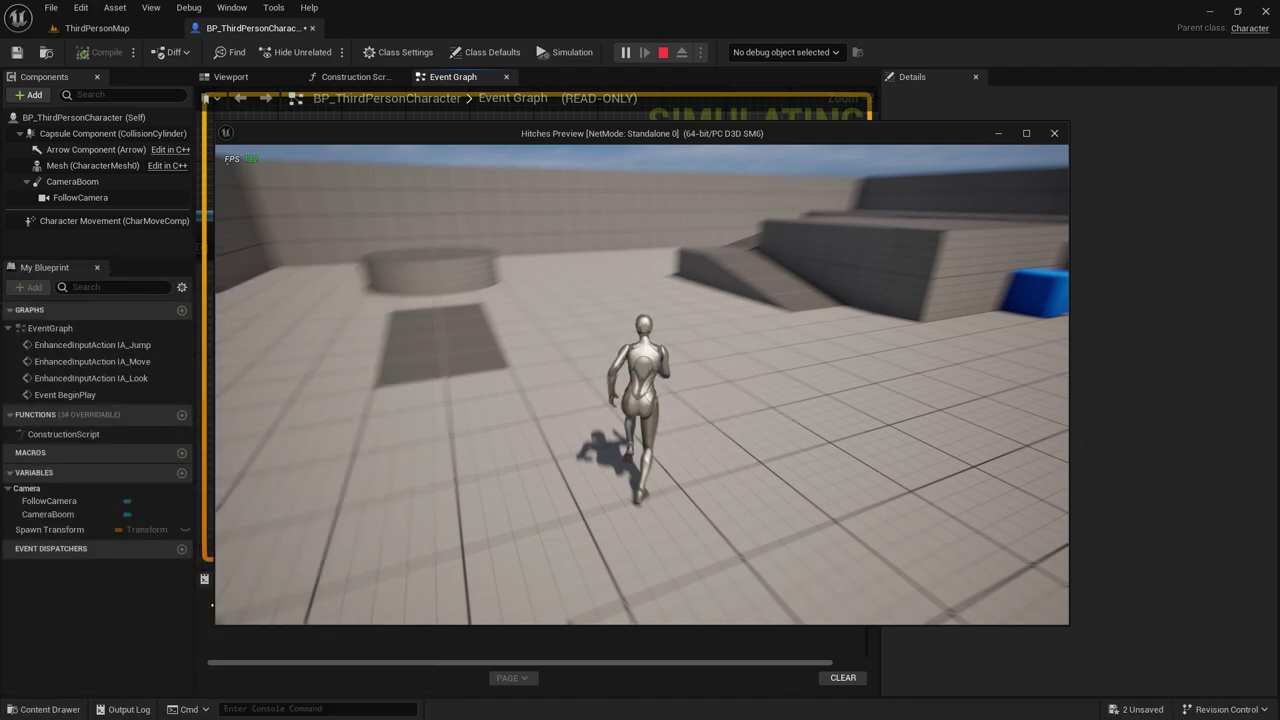
key("super")
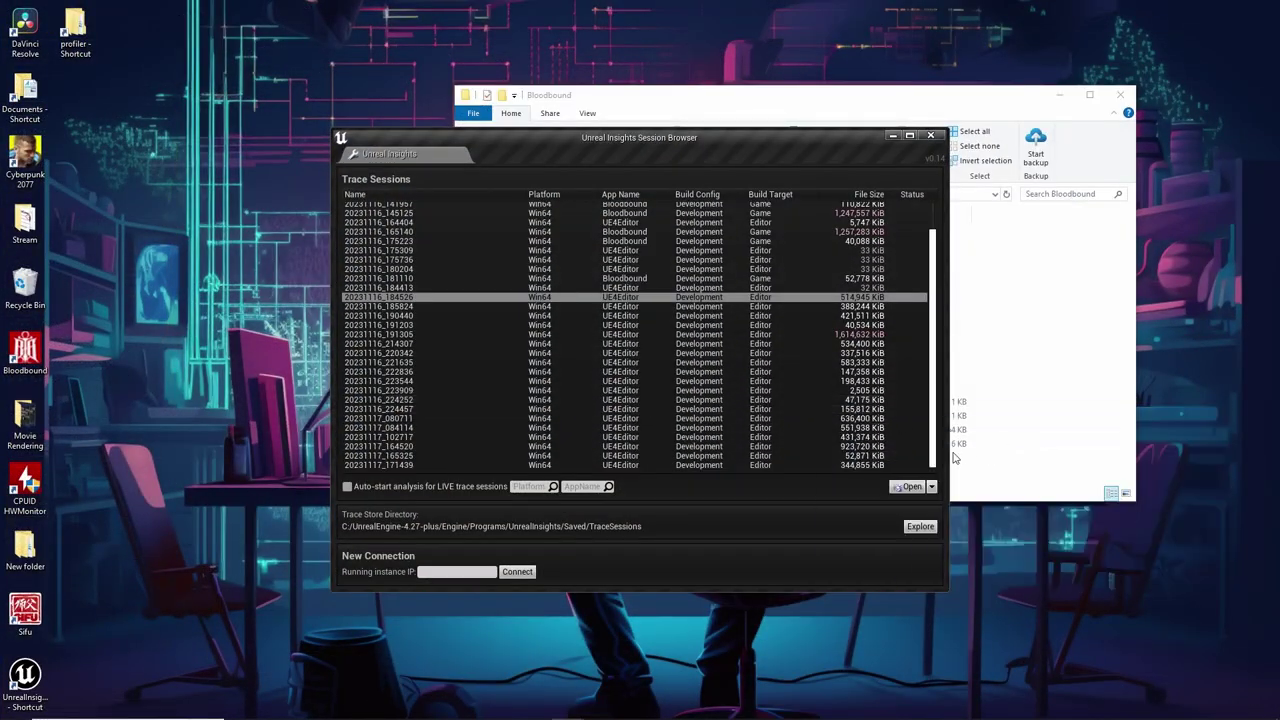
Open the trace session 20231117_164520 in Unreal Insights and maximize its analysis window
mouse_move(863, 452)
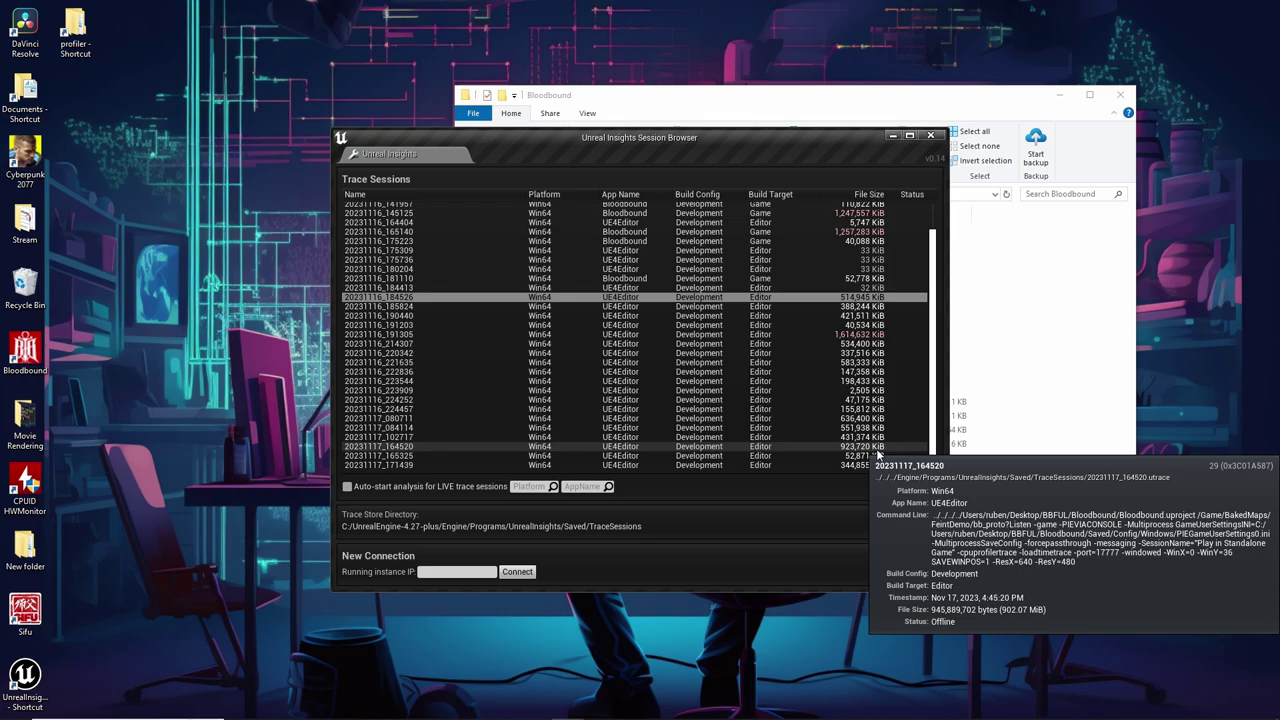
double_click(876, 451)
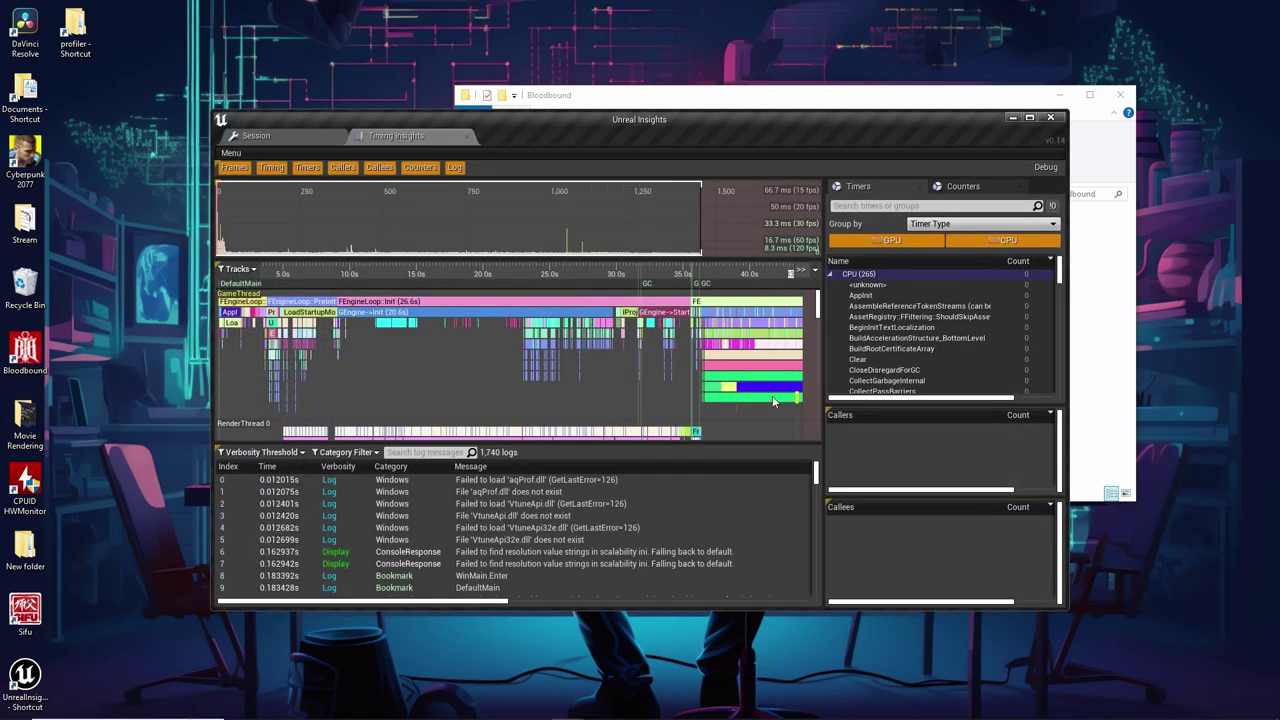
left_click(1031, 118)
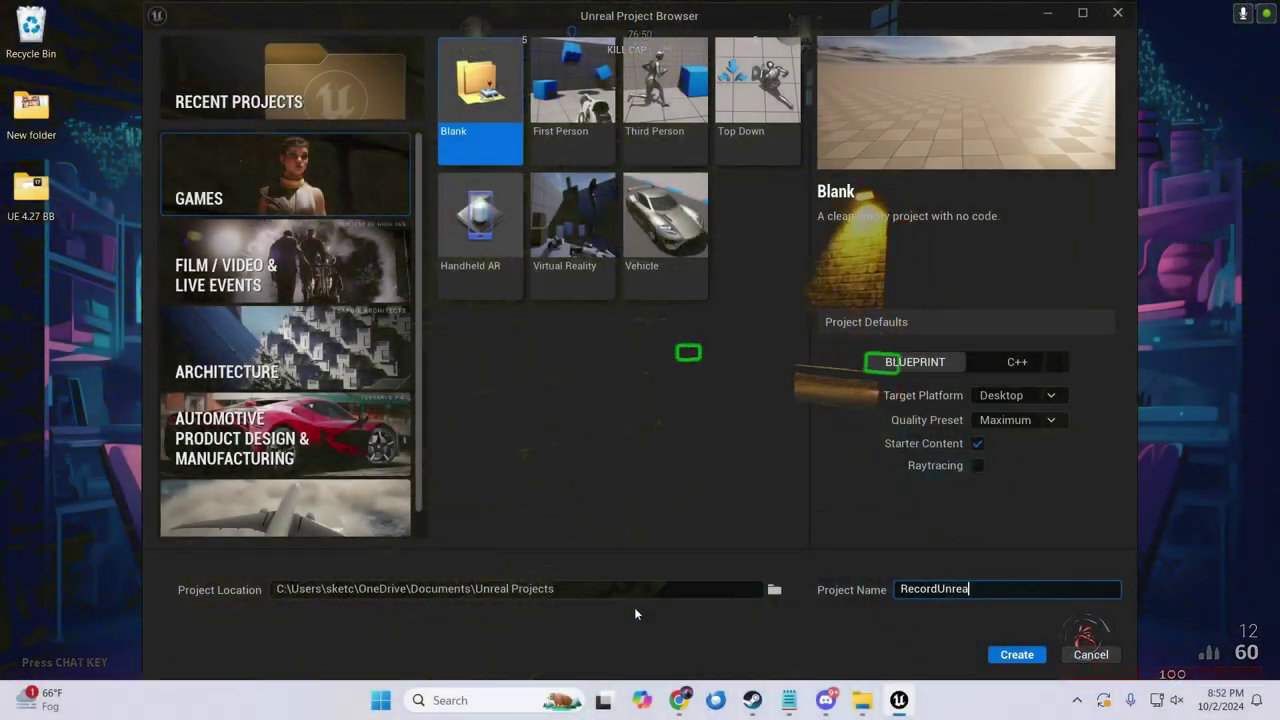
Name the blank Games project RecordInsight and create it
key("BackSpace")
key("BackSpace")
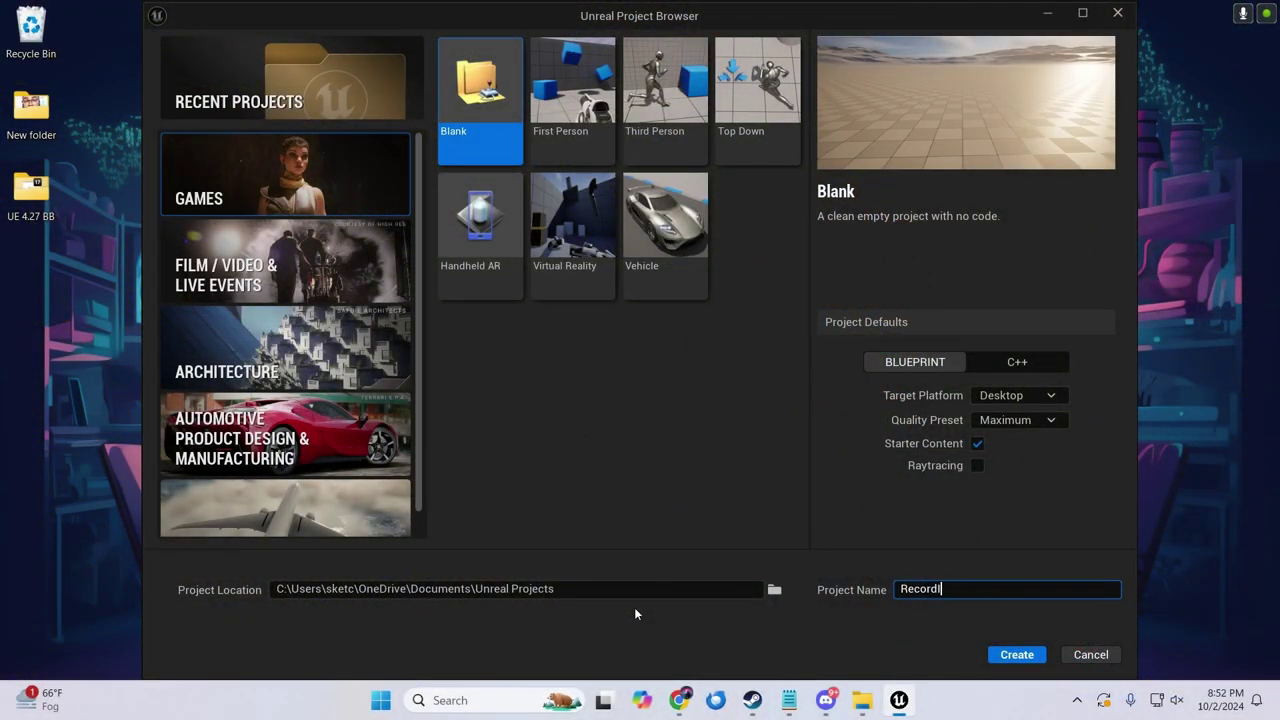
type("Insight")
left_click(1017, 654)
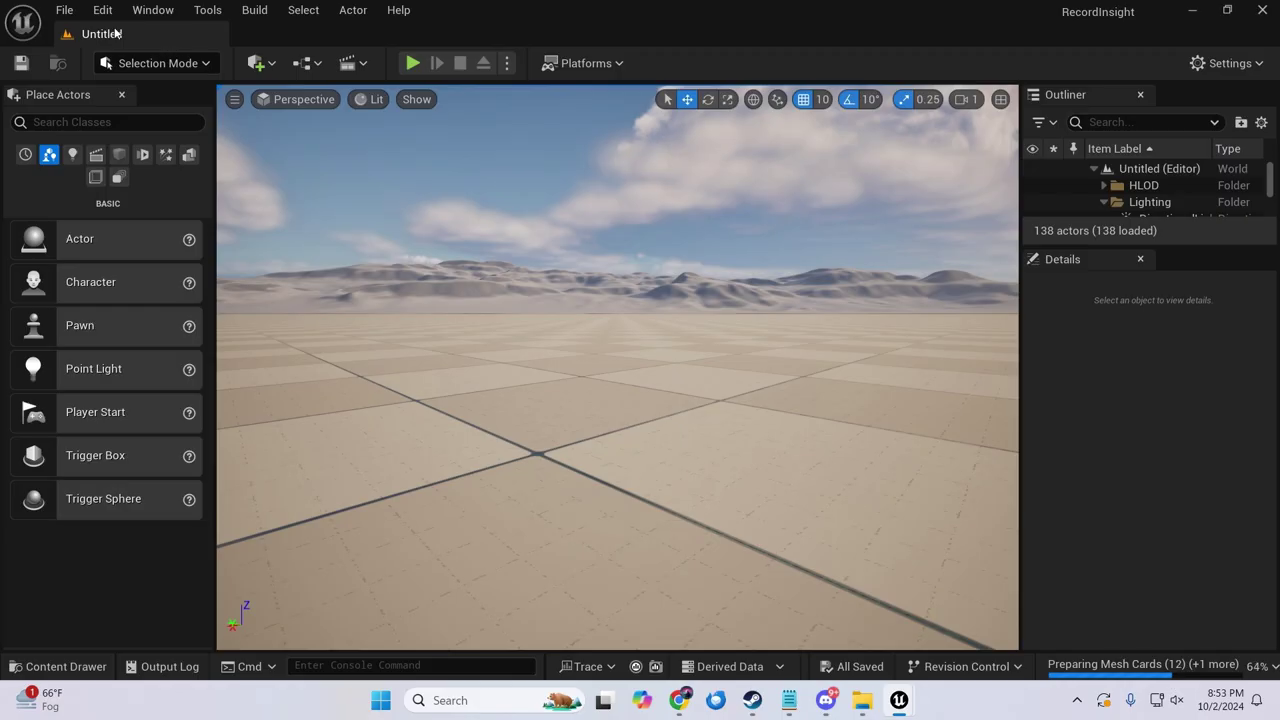
Open the Level Editor Play section of the Editor Preferences
left_click(100, 11)
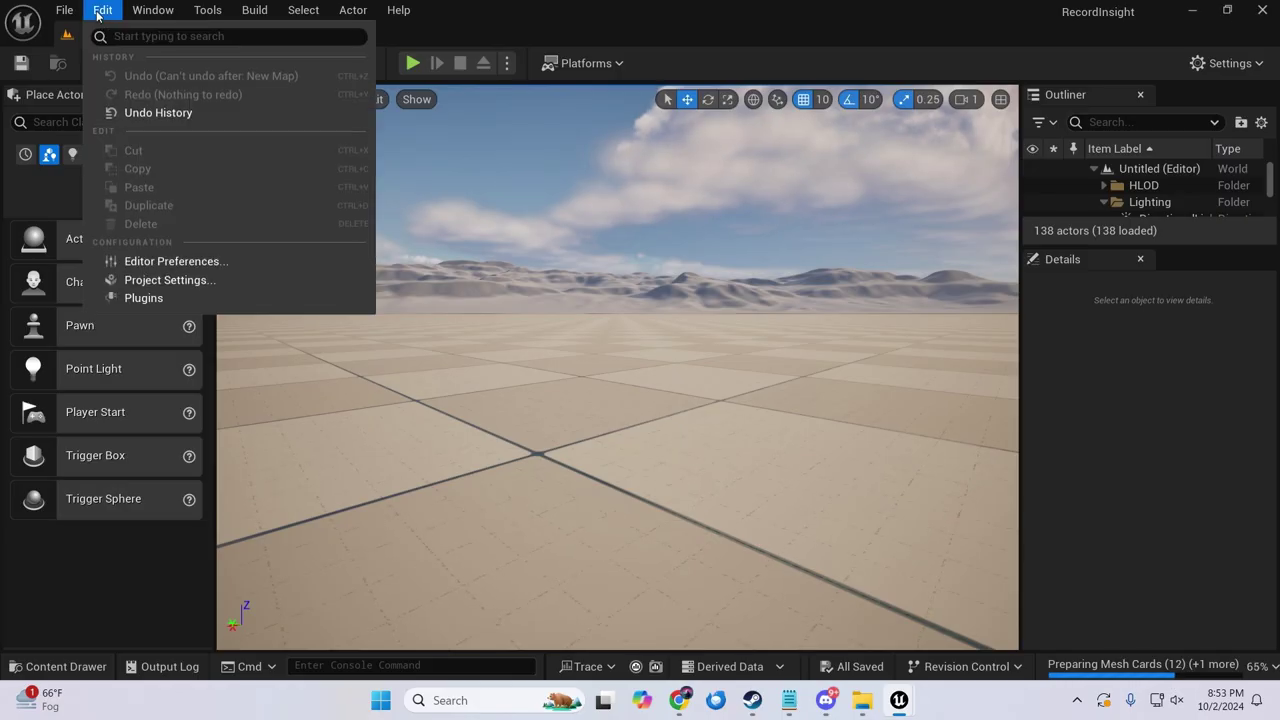
left_click(216, 266)
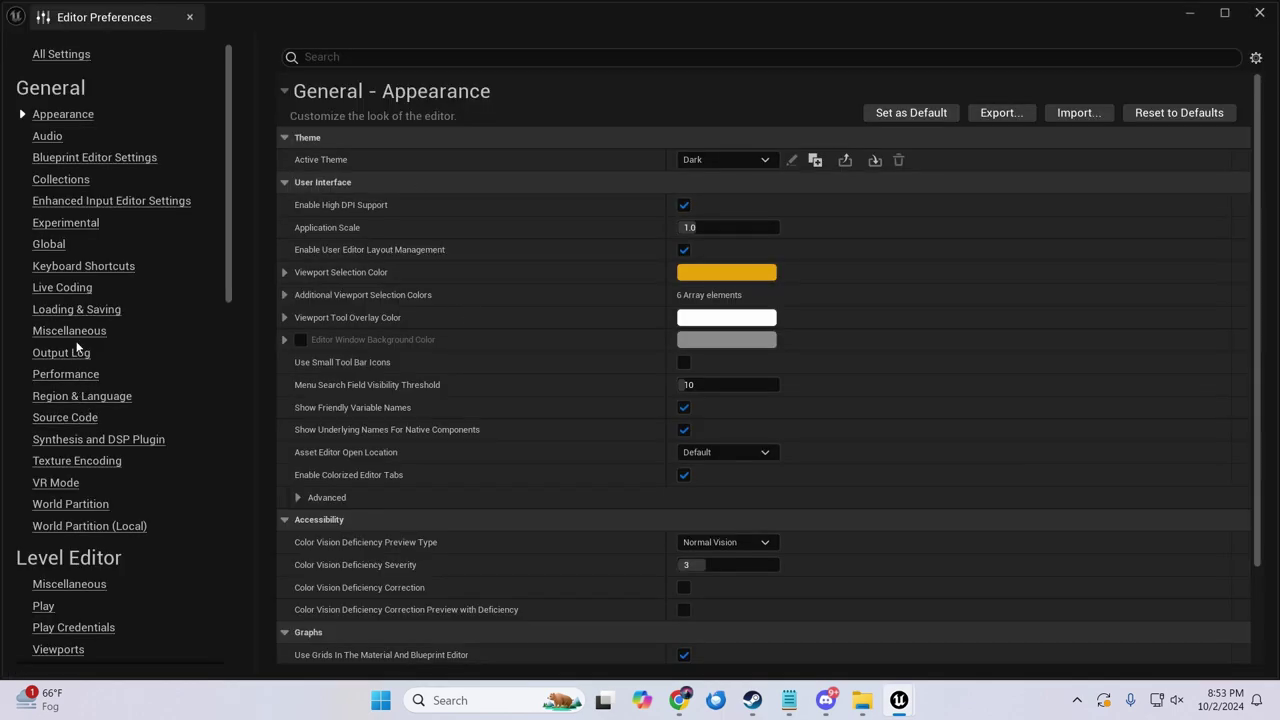
scroll(116, 475, "down", 3)
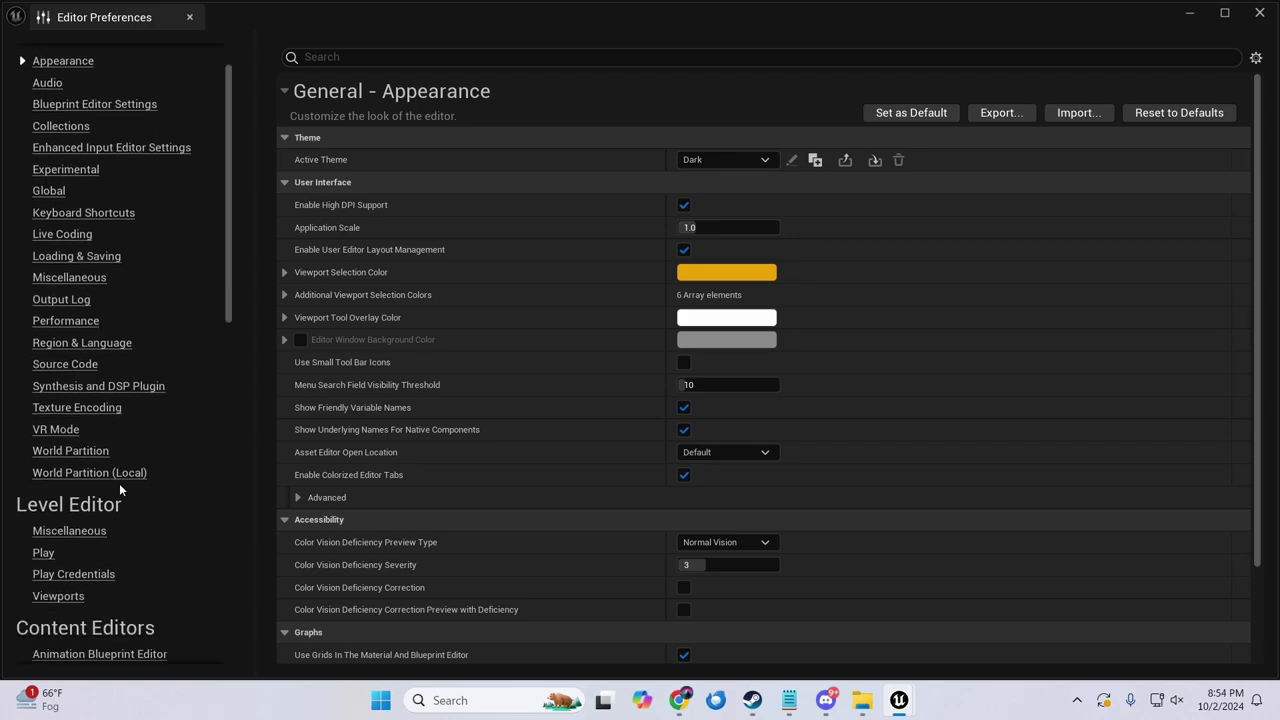
left_click(43, 527)
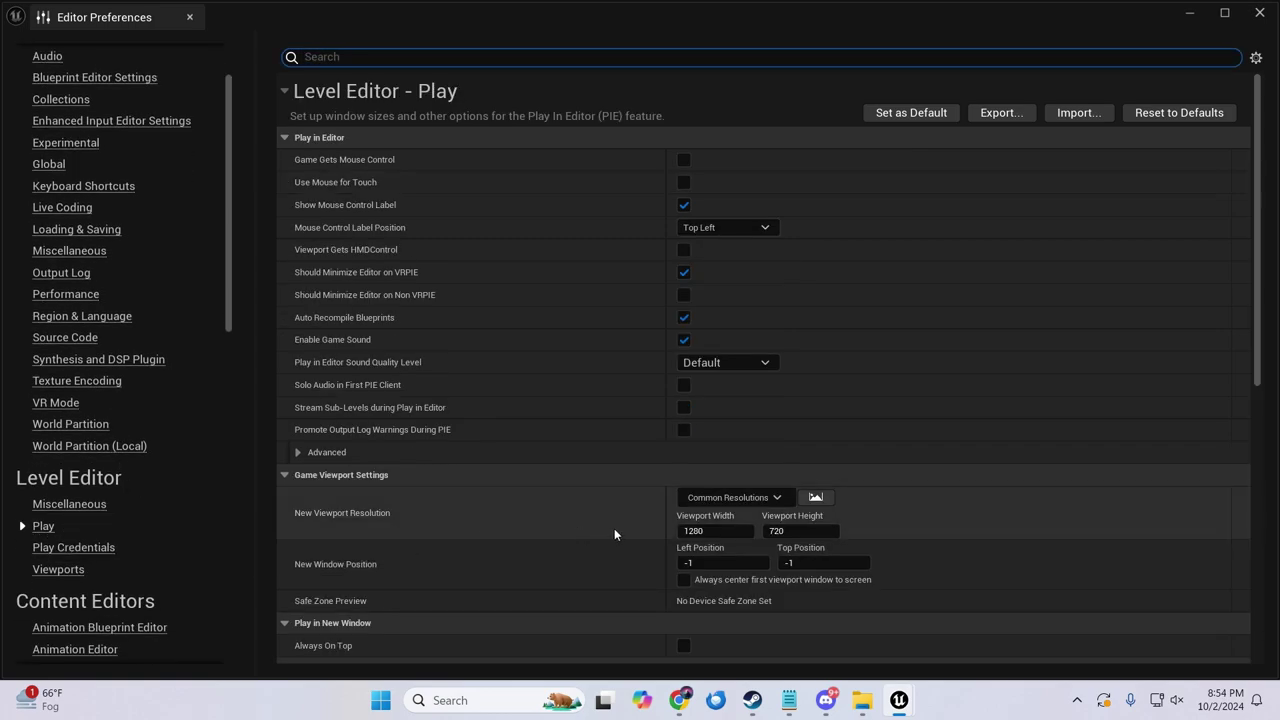
Set standalone play's Additional Launch Parameters to -trace=cpu,gpu,frame,log,bookmark and glance at Chrome's search results on command-line arguments
scroll(678, 612, "down", 2)
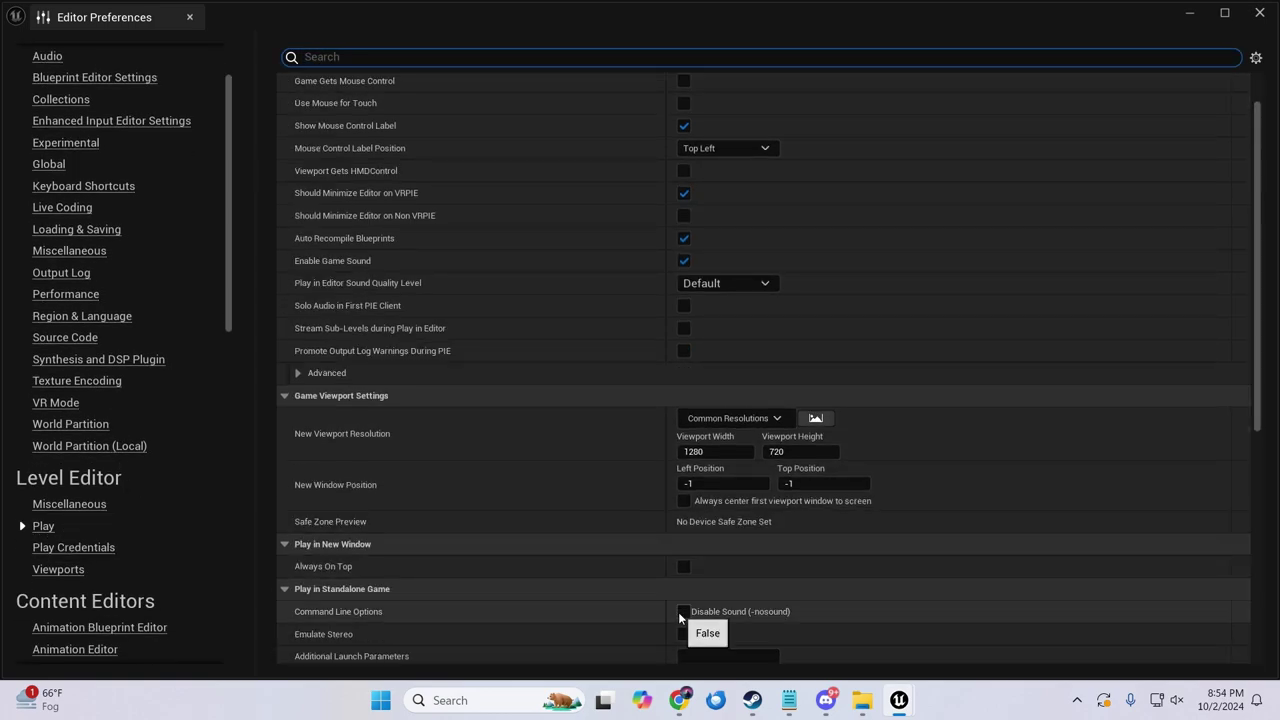
scroll(690, 625, "down", 2)
scroll(709, 645, "down", 1)
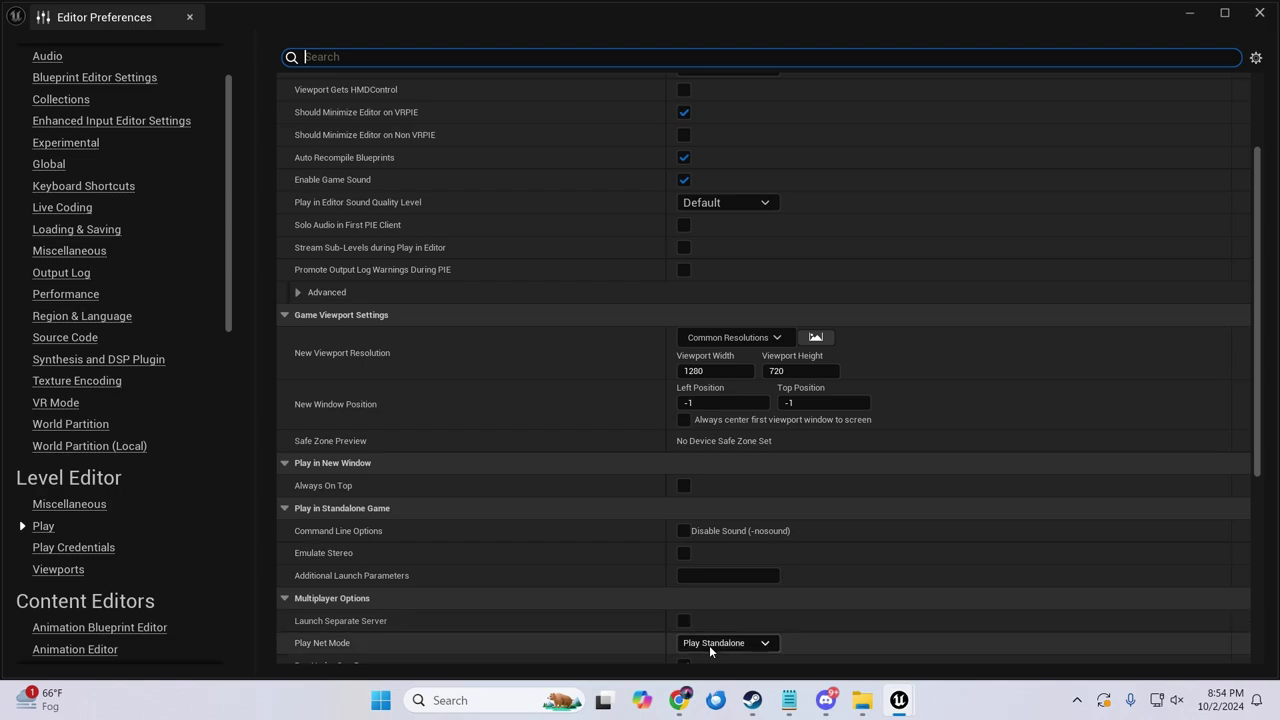
left_click(715, 577)
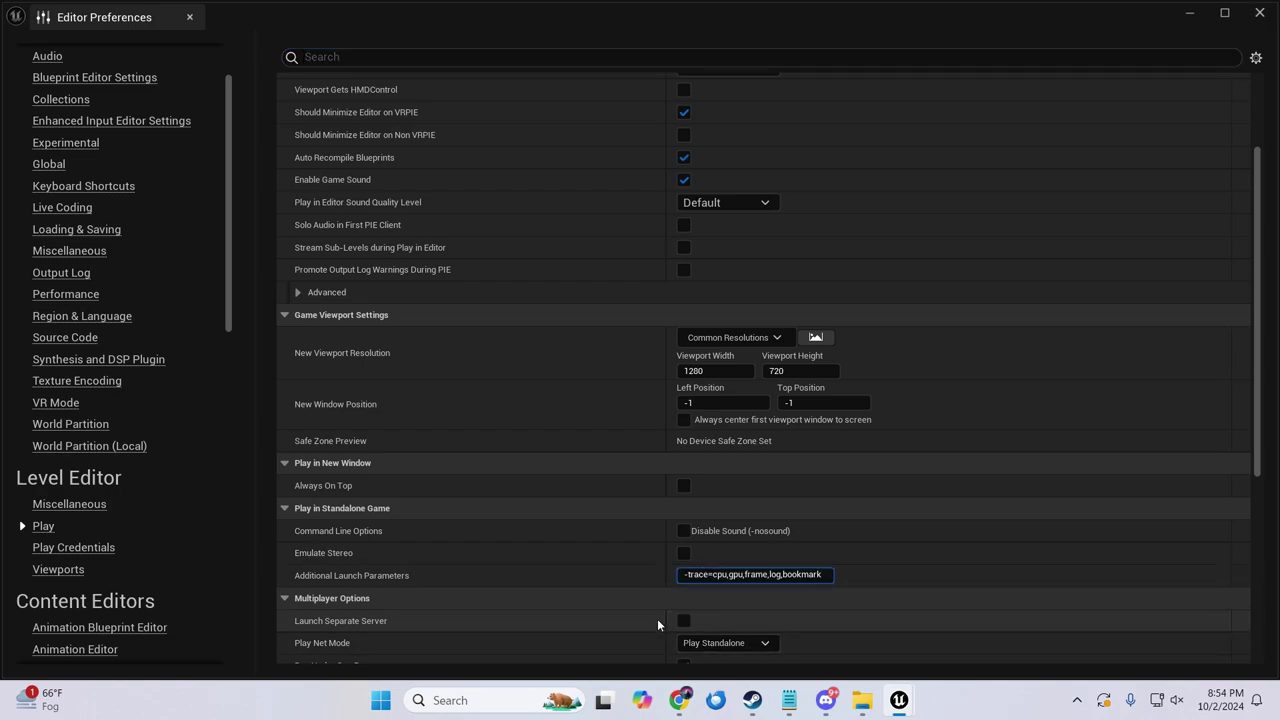
left_click(679, 700)
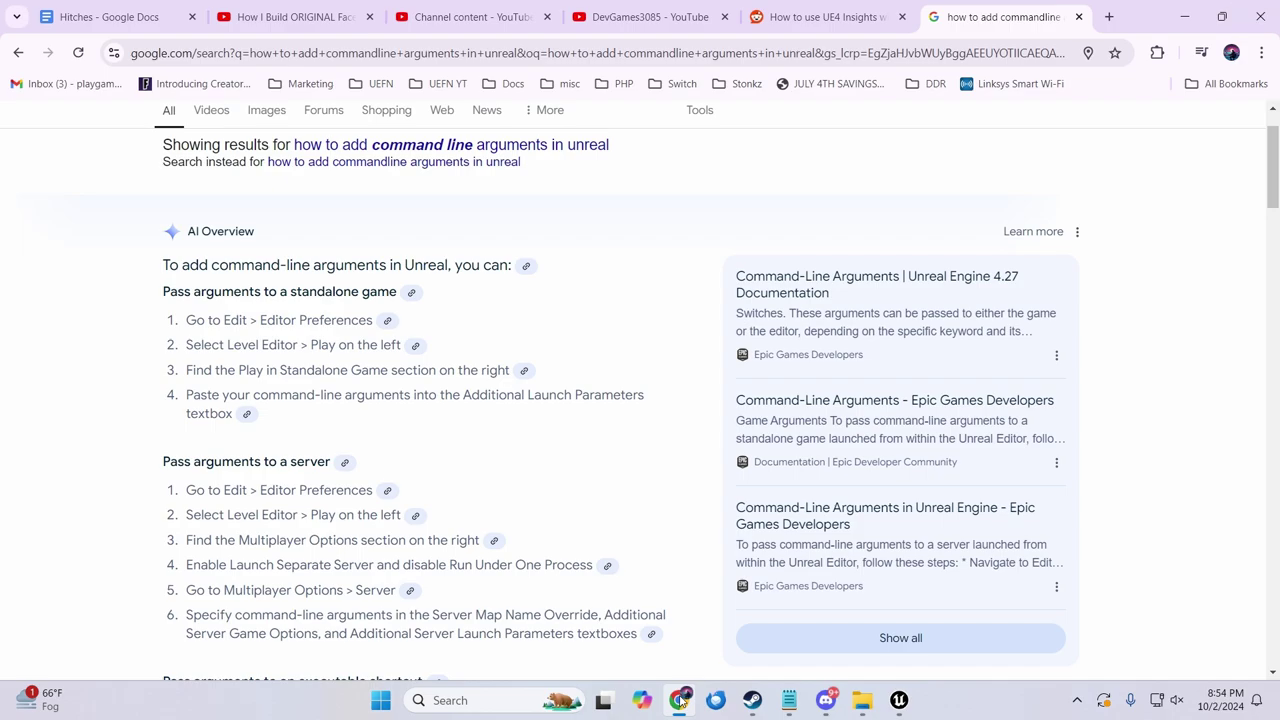
left_click(680, 702)
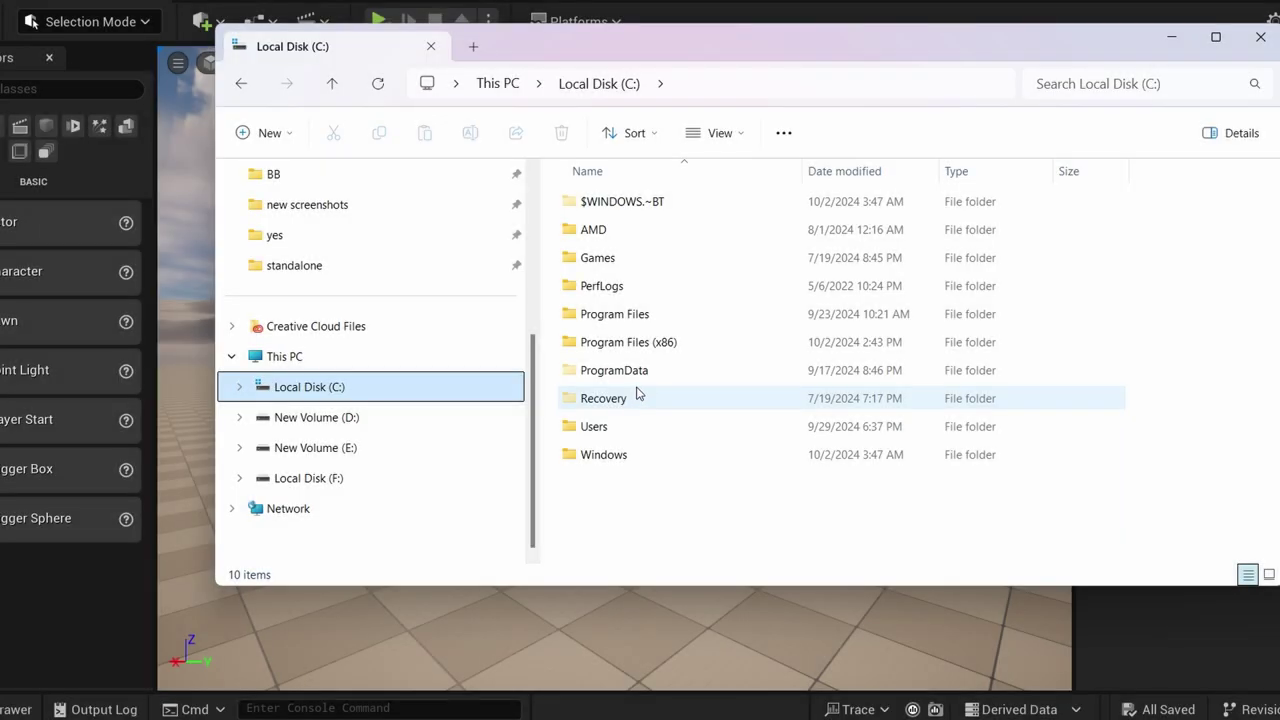
double_click(653, 334)
left_click(614, 286)
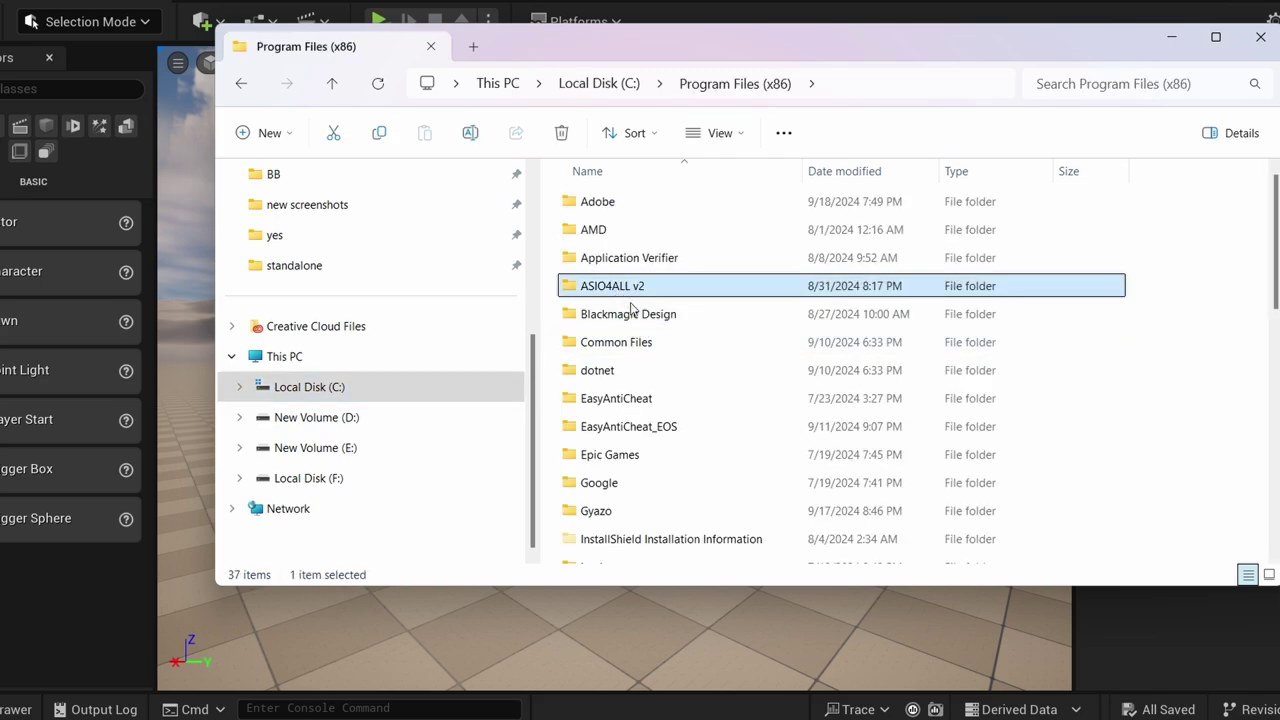
key("e")
key("e")
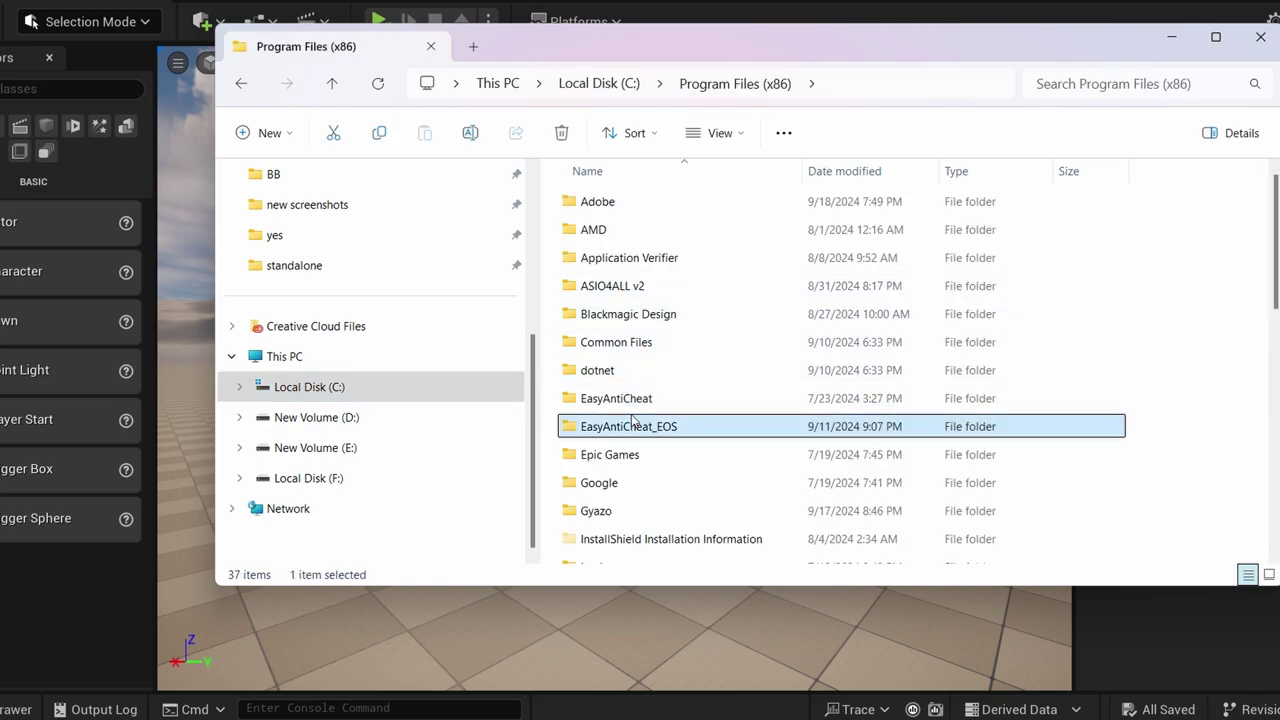
double_click(643, 454)
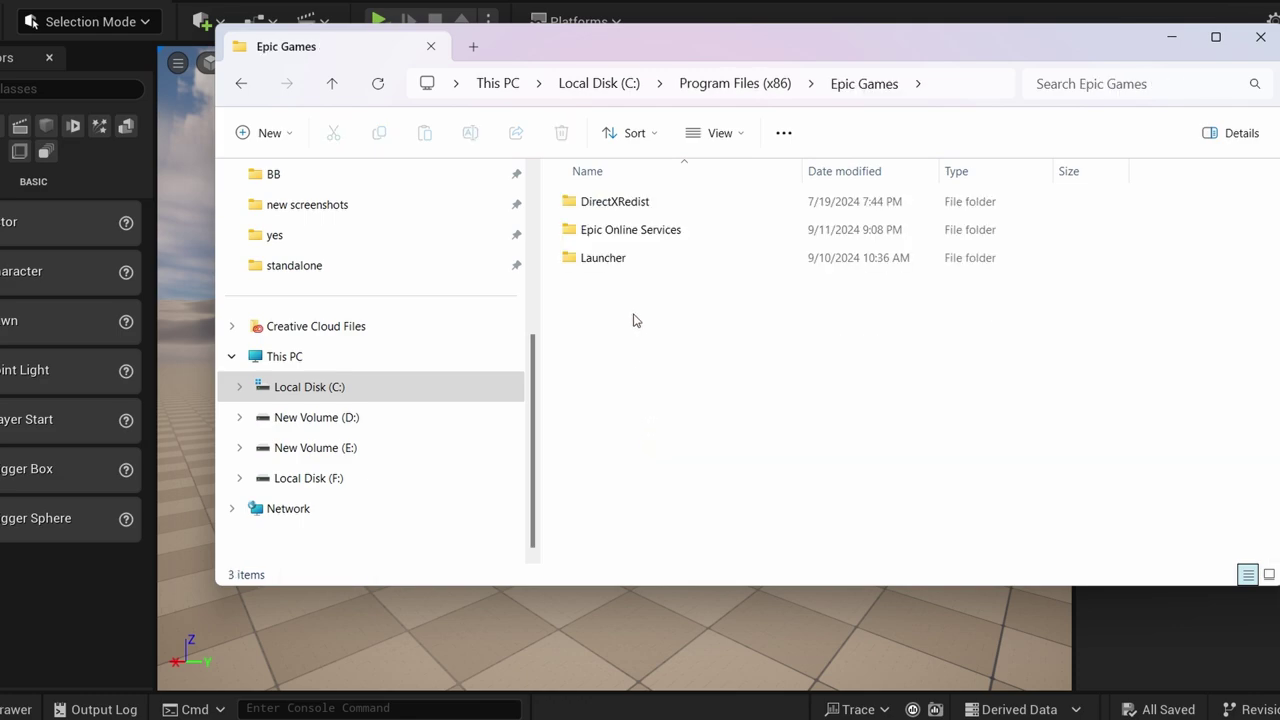
left_click(237, 82)
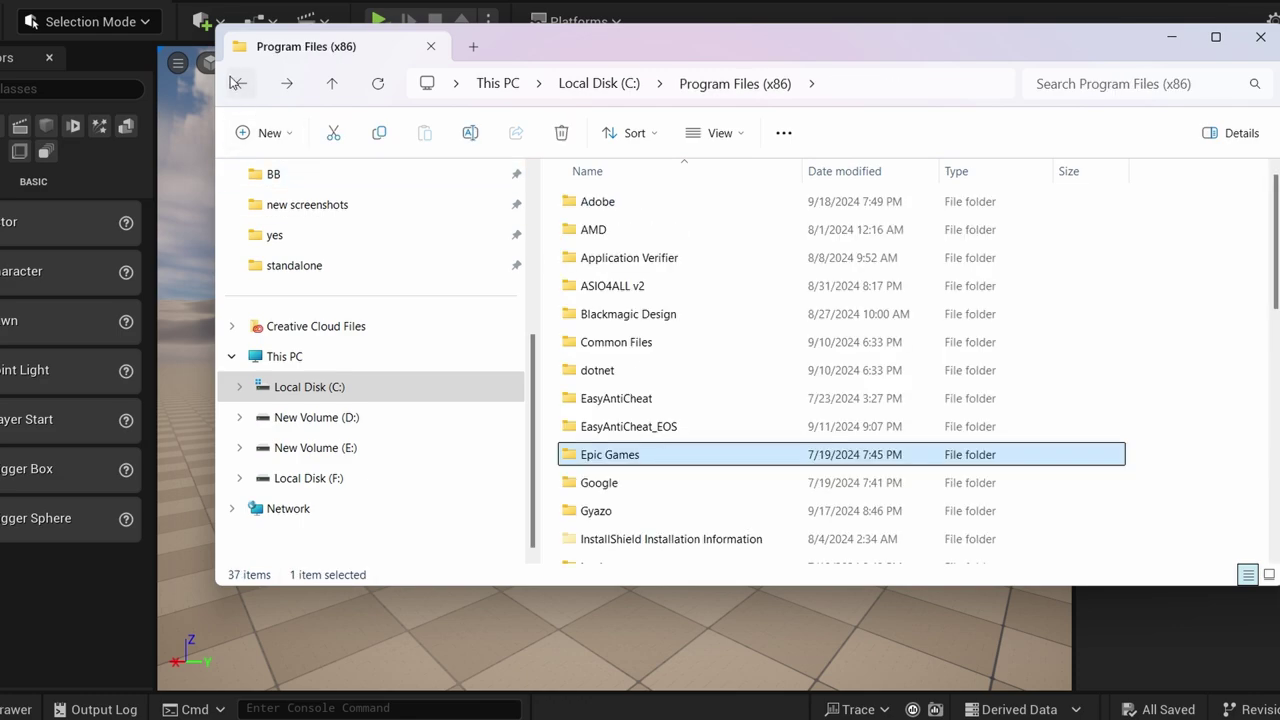
left_click(237, 82)
Browse to the Epic Games folder inside Program Files on the C: drive
double_click(590, 314)
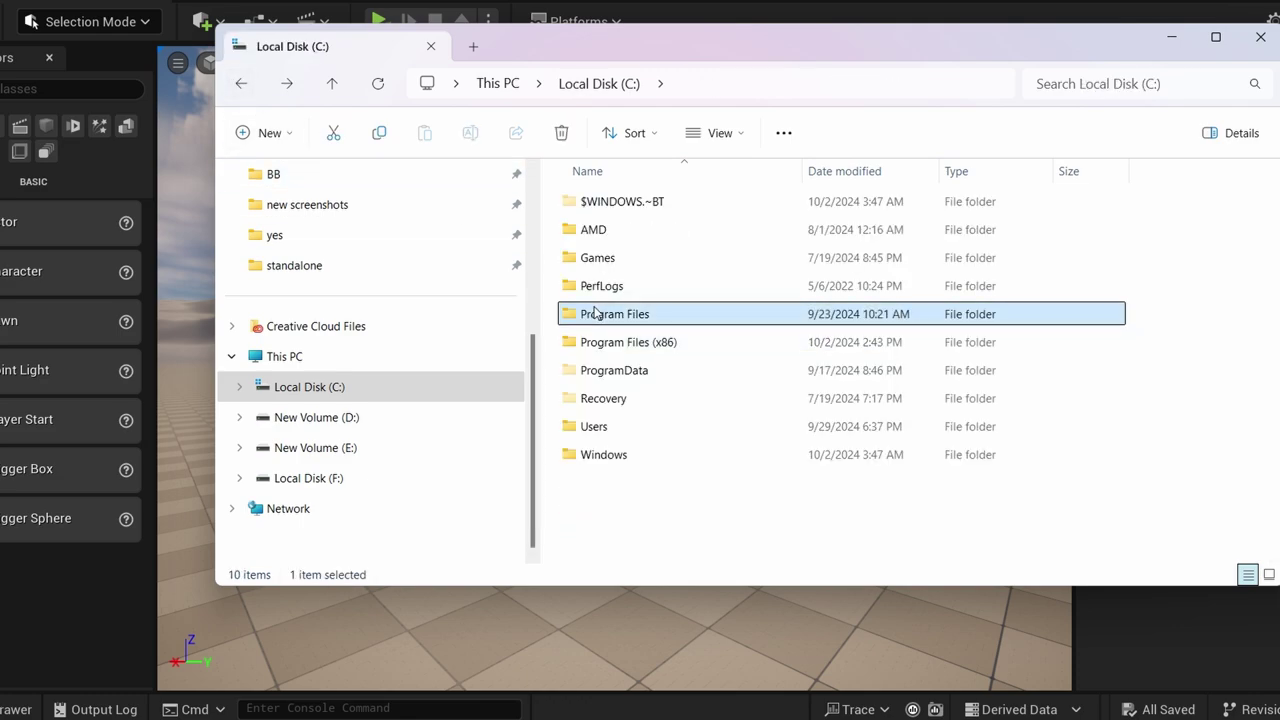
left_click(660, 426)
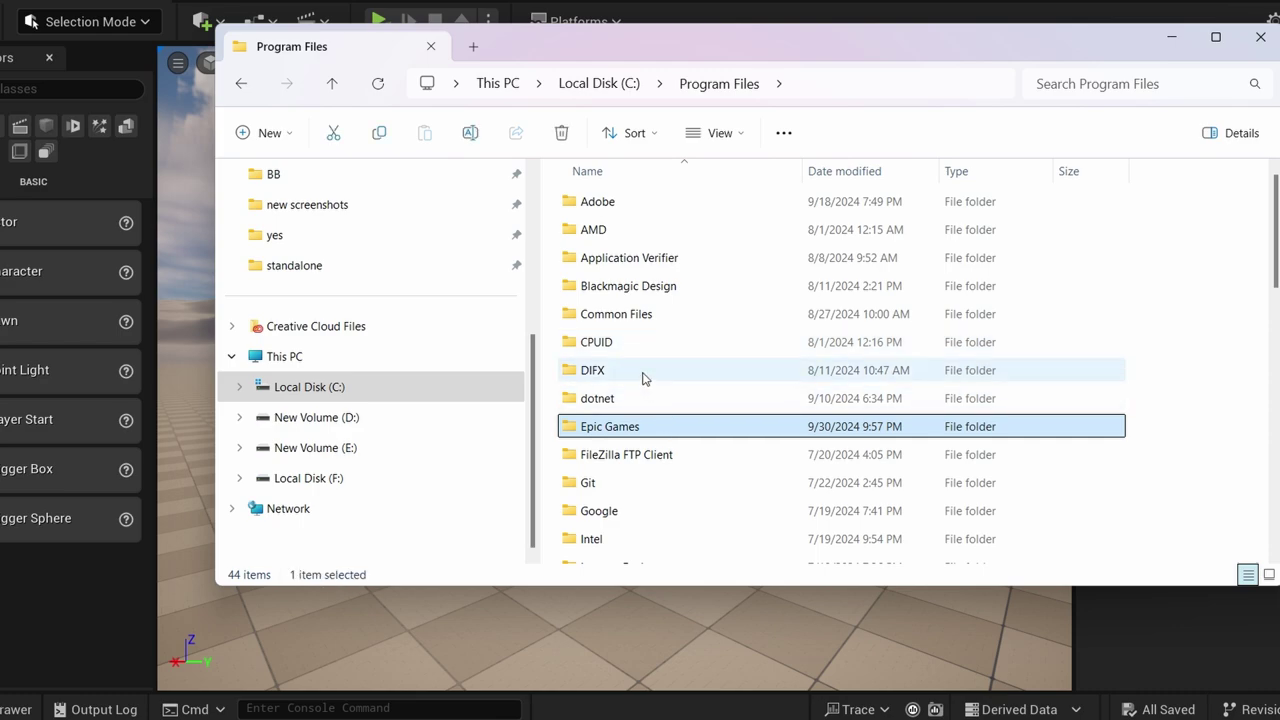
scroll(641, 377, "down", 1)
key("u")
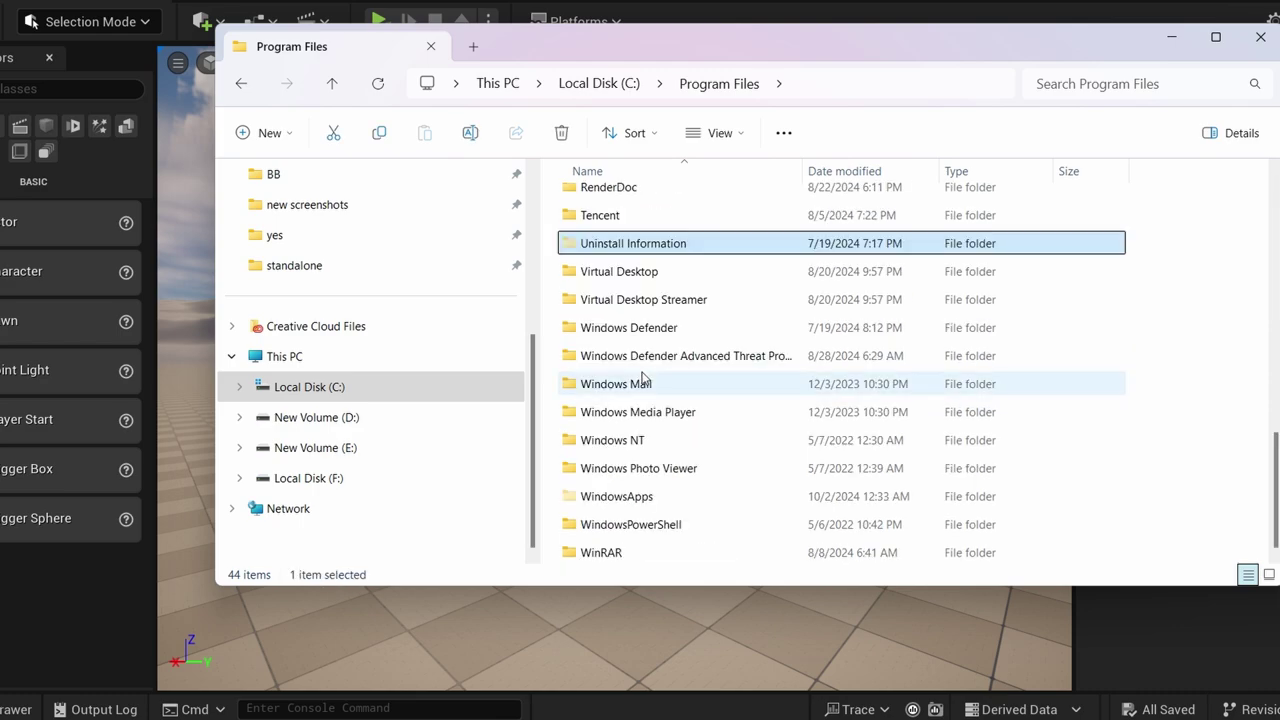
left_click(620, 333)
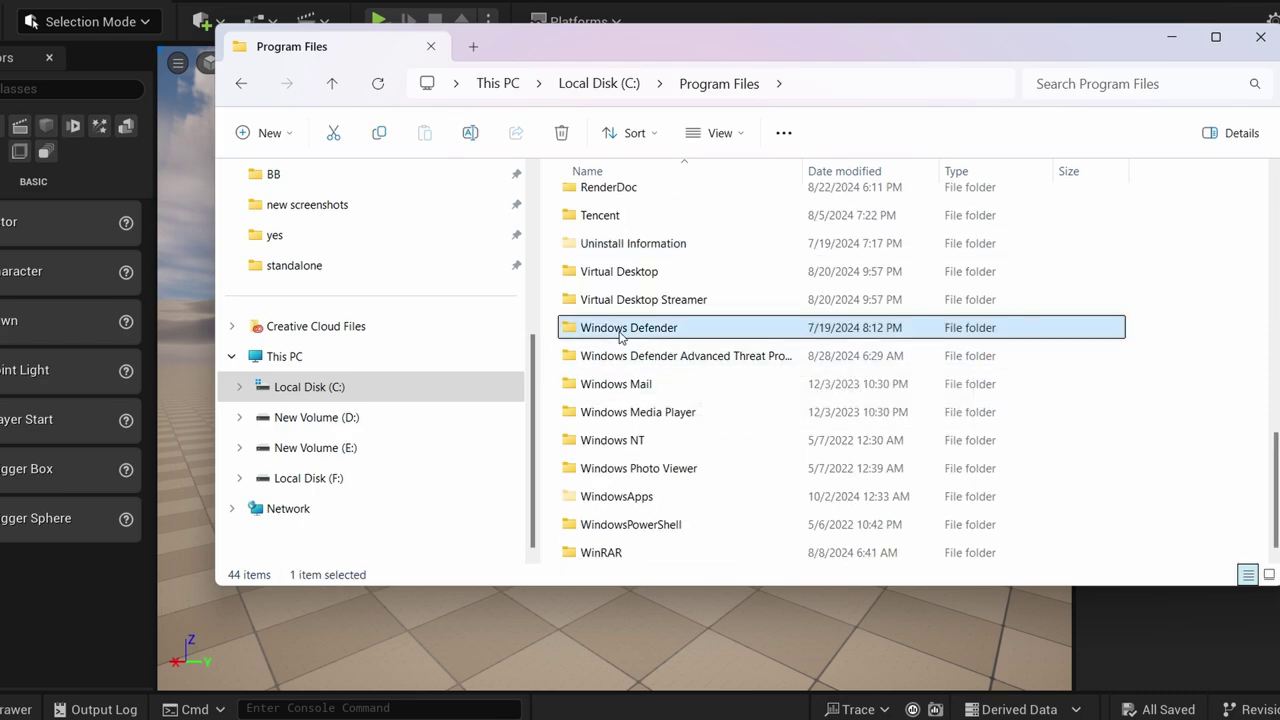
key("e")
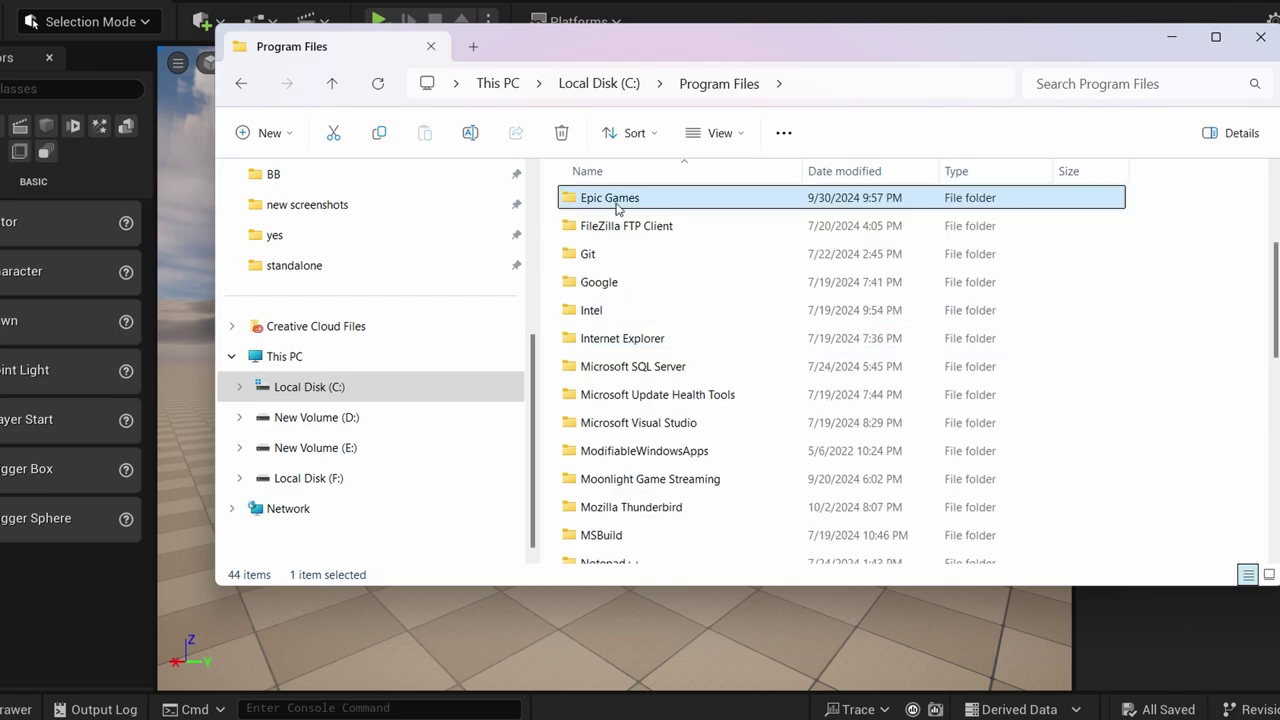
scroll(650, 262, "up", 3)
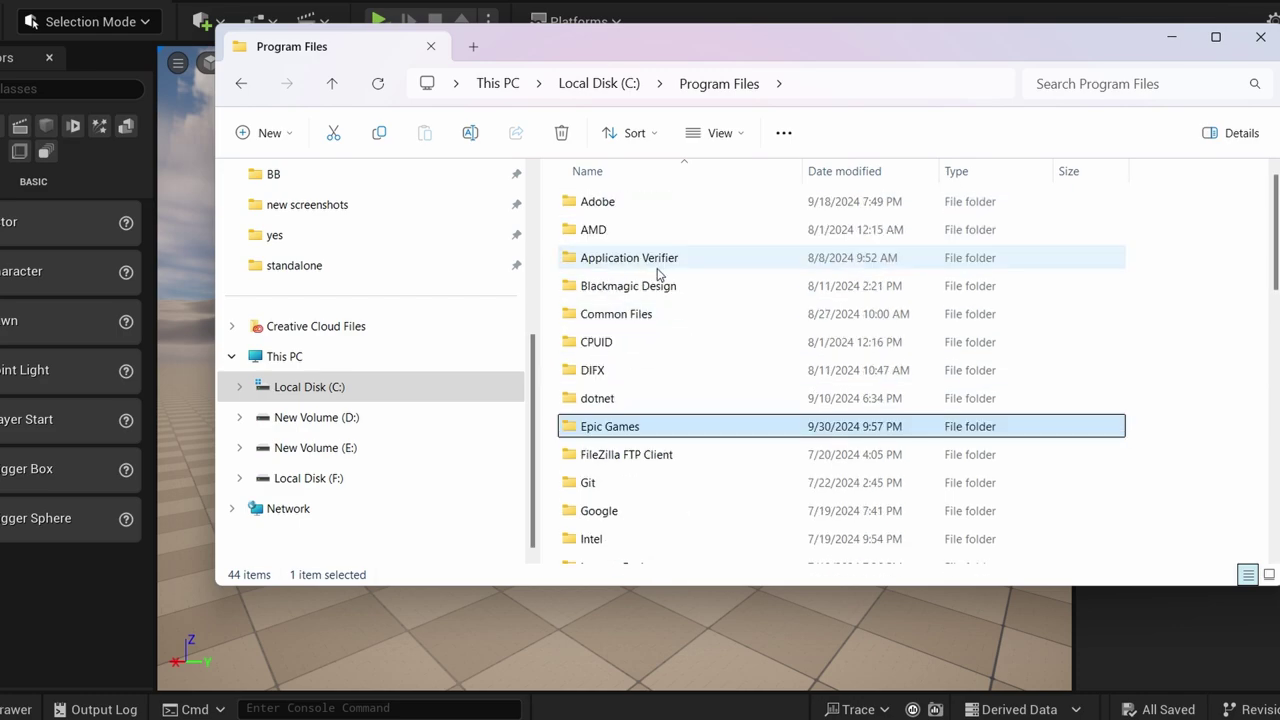
double_click(633, 428)
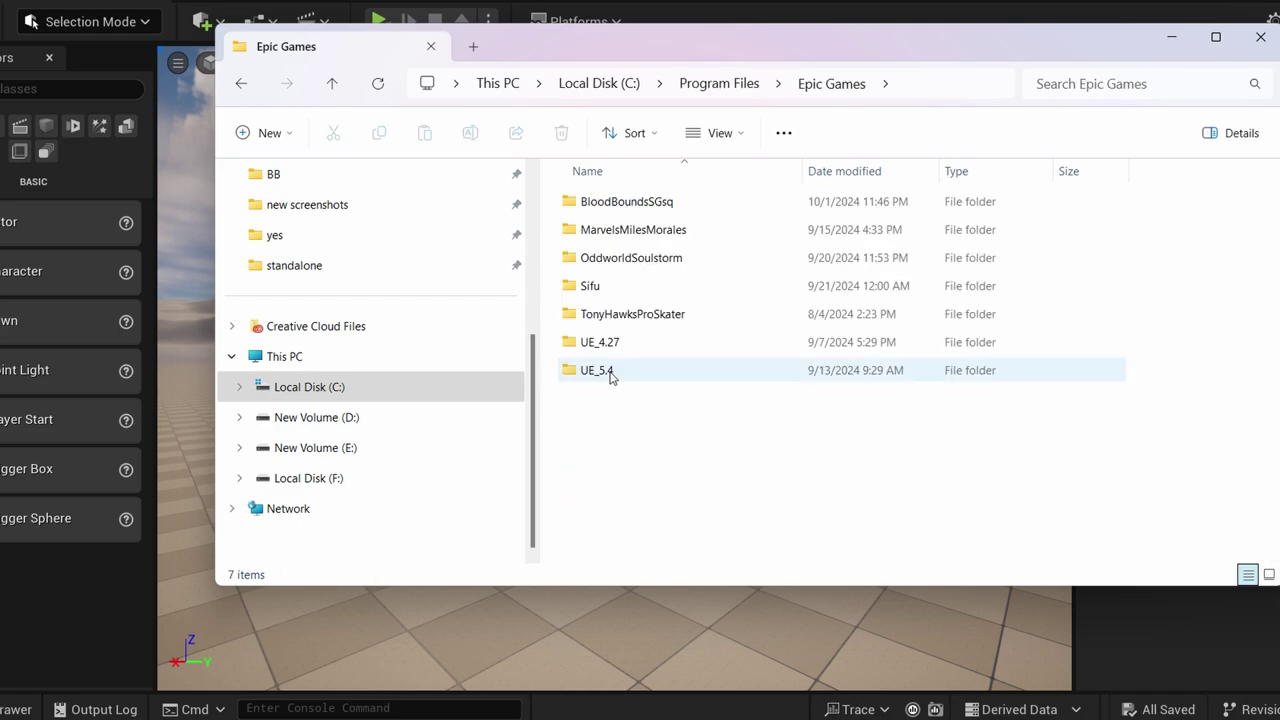
Open the UE_5.4 engine's Win64 binaries folder at UE_5.4\Engine\Binaries\Win64
double_click(608, 372)
double_click(612, 232)
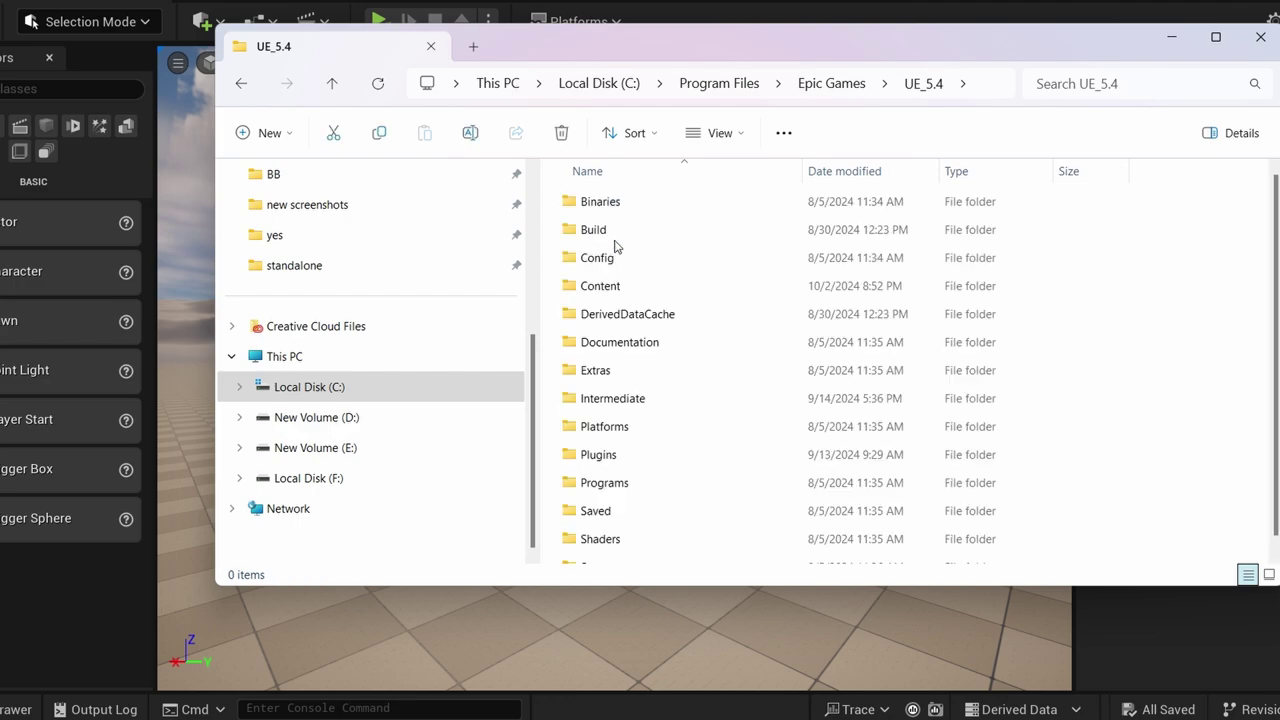
double_click(603, 200)
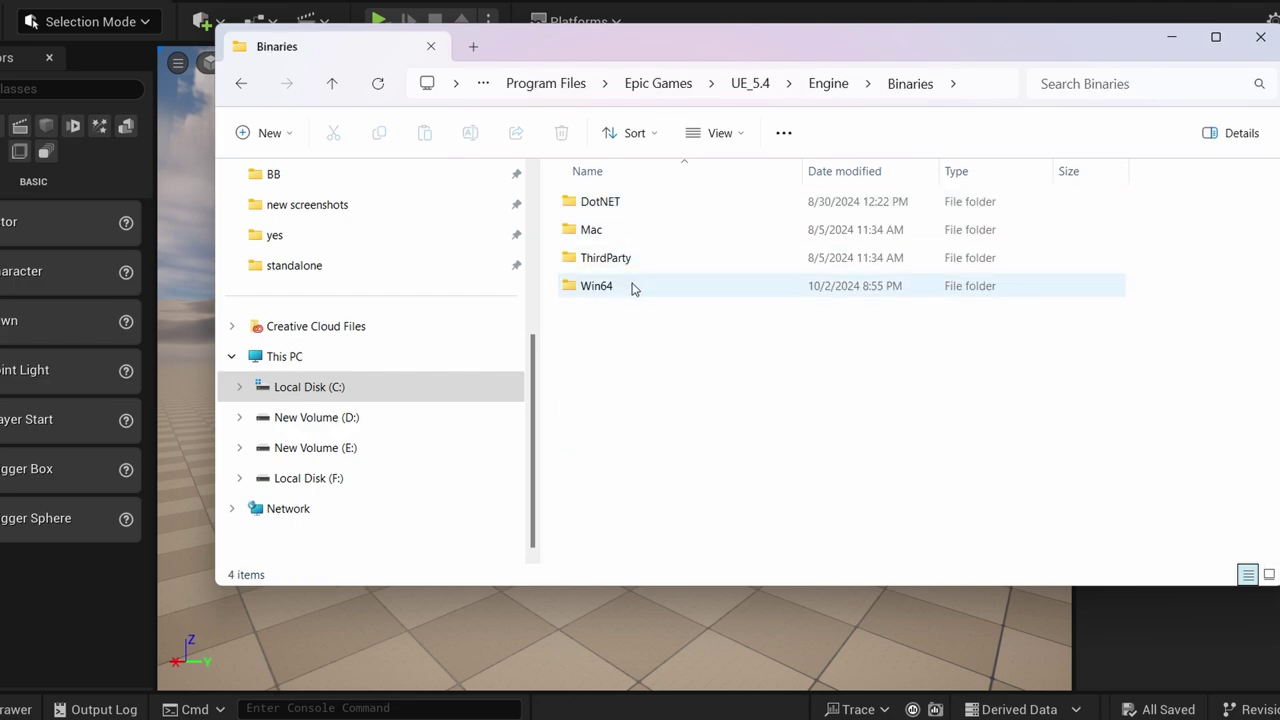
double_click(634, 287)
Launch UnrealInsights from the Win64 folder and enable Auto-start (LIVE) in its Session Browser
scroll(640, 290, "down", 6)
scroll(645, 290, "down", 20)
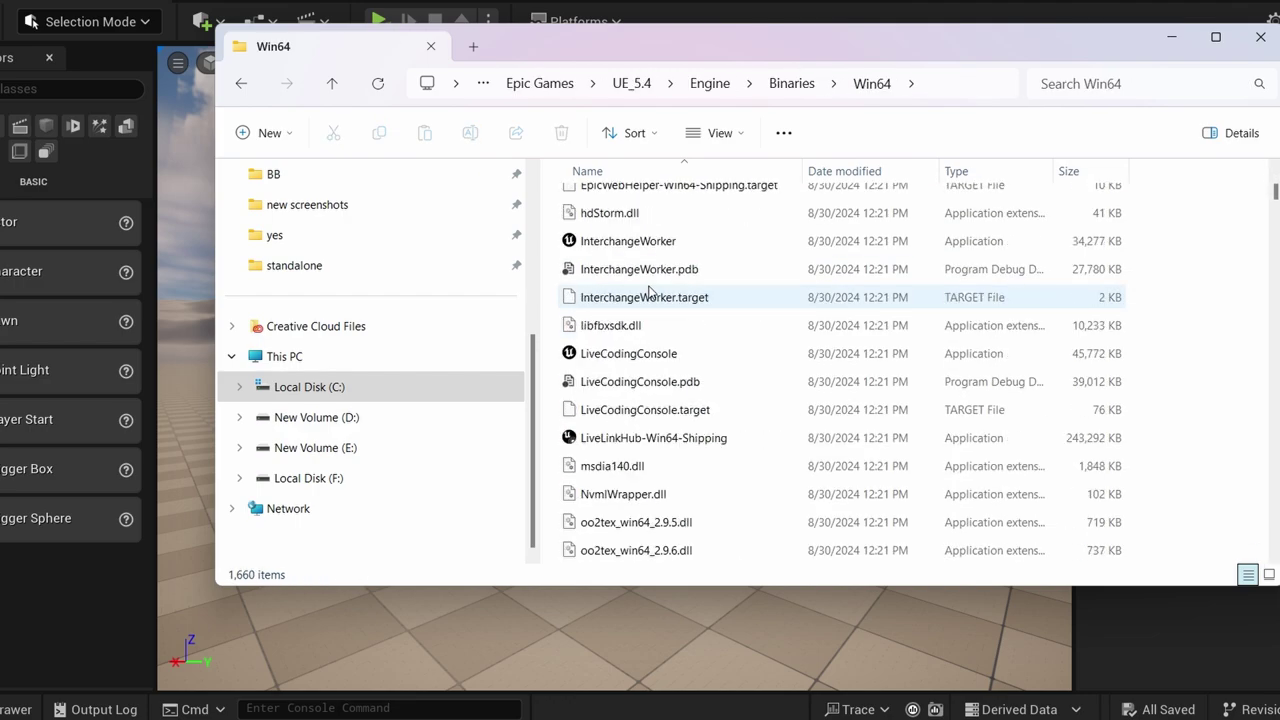
scroll(657, 313, "down", 10)
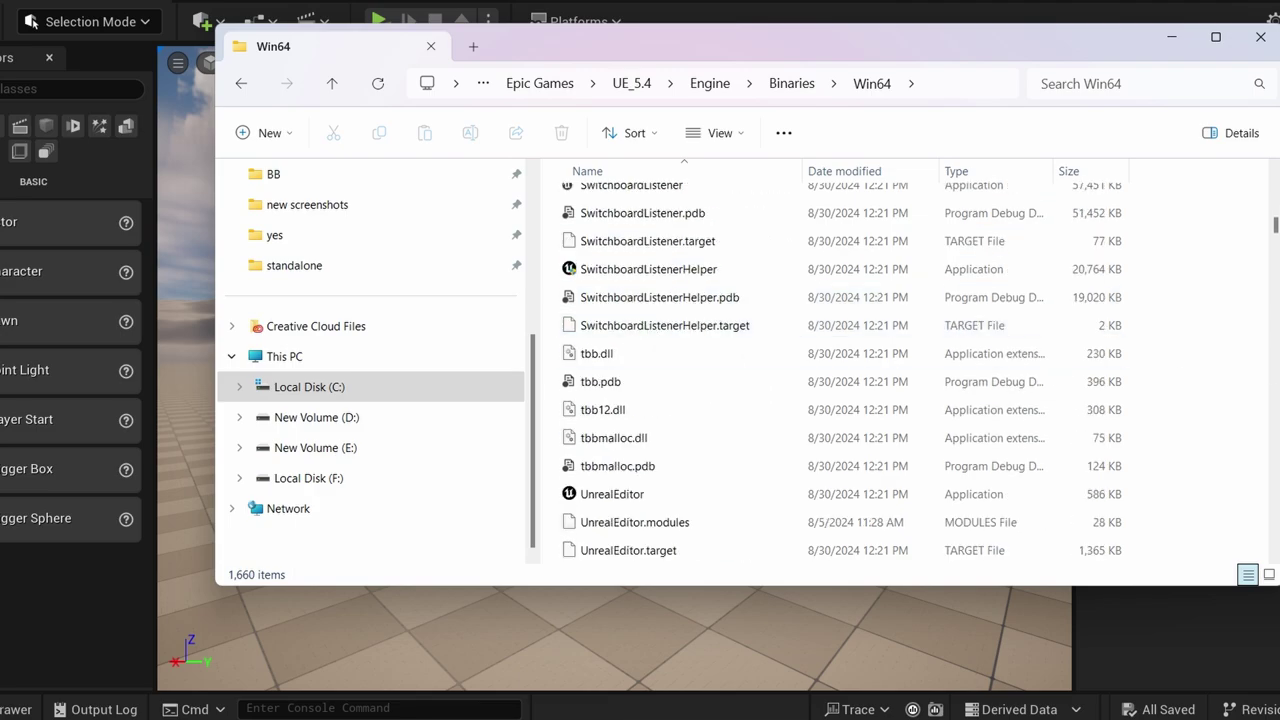
left_click_drag(1275, 229, 1254, 380)
scroll(1254, 380, "up", 4)
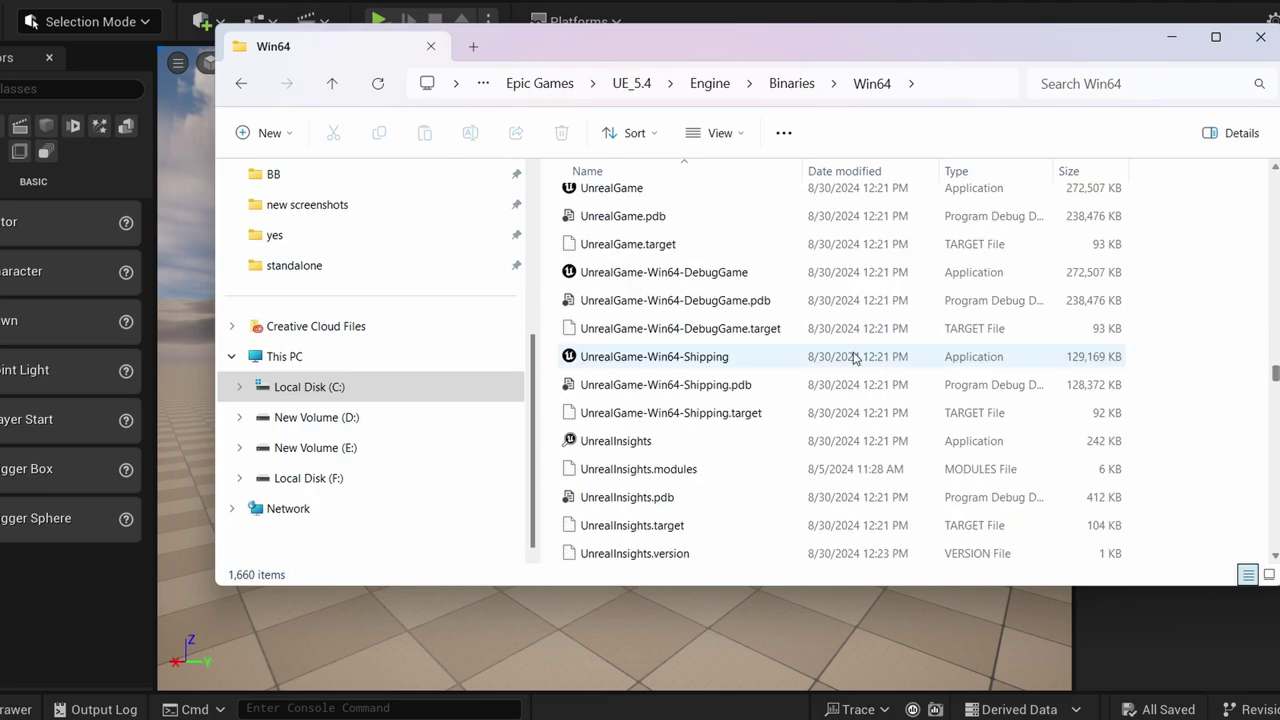
scroll(654, 330, "up", 2)
scroll(690, 355, "down", 2)
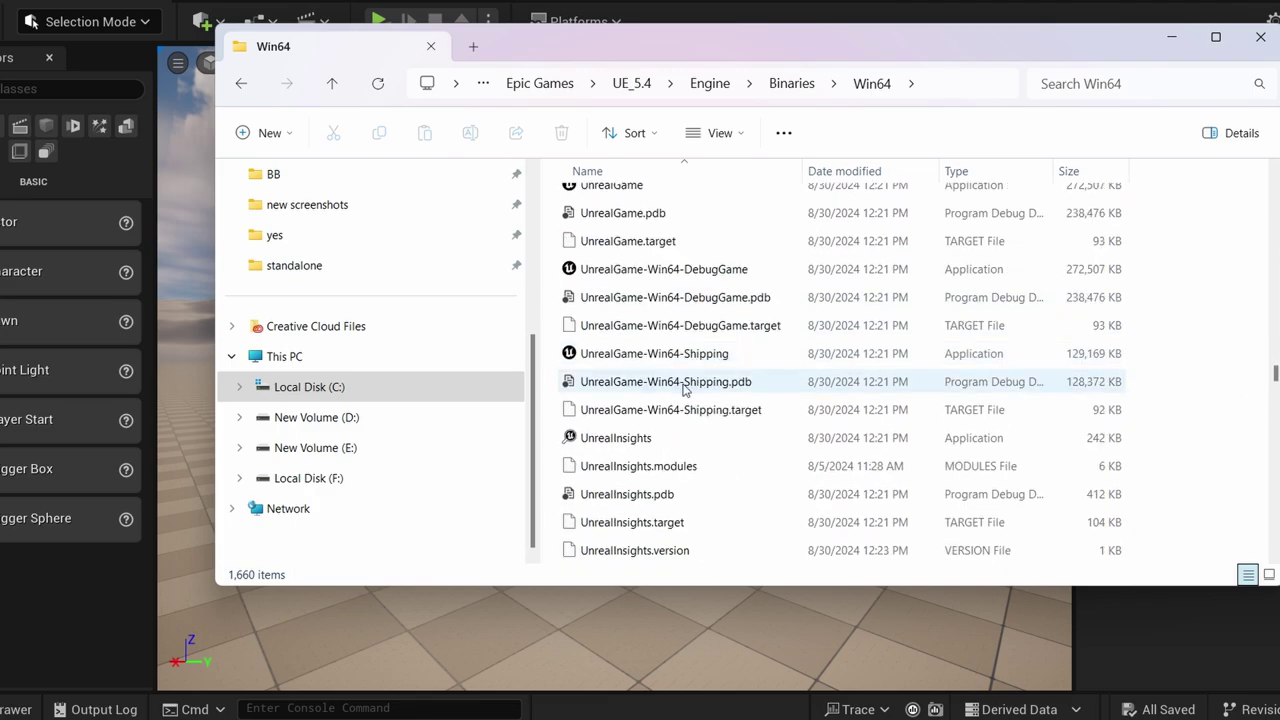
double_click(636, 440)
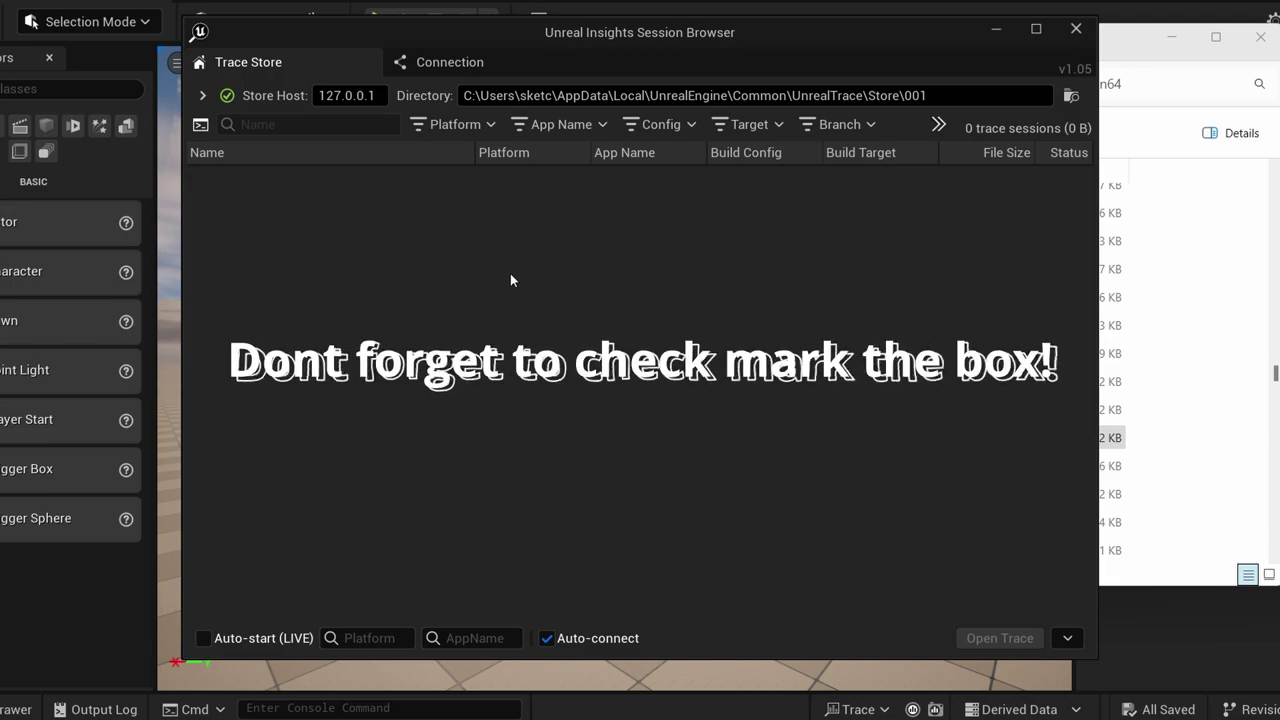
left_click(203, 638)
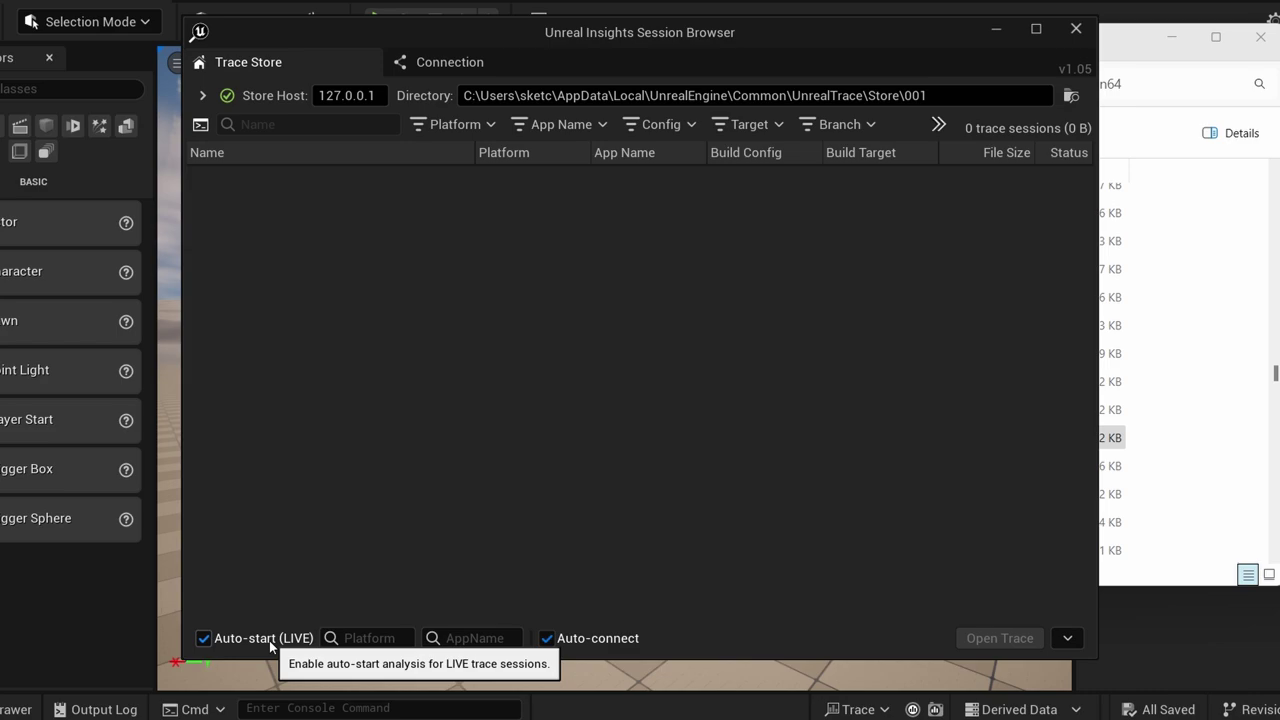
left_click(17, 677)
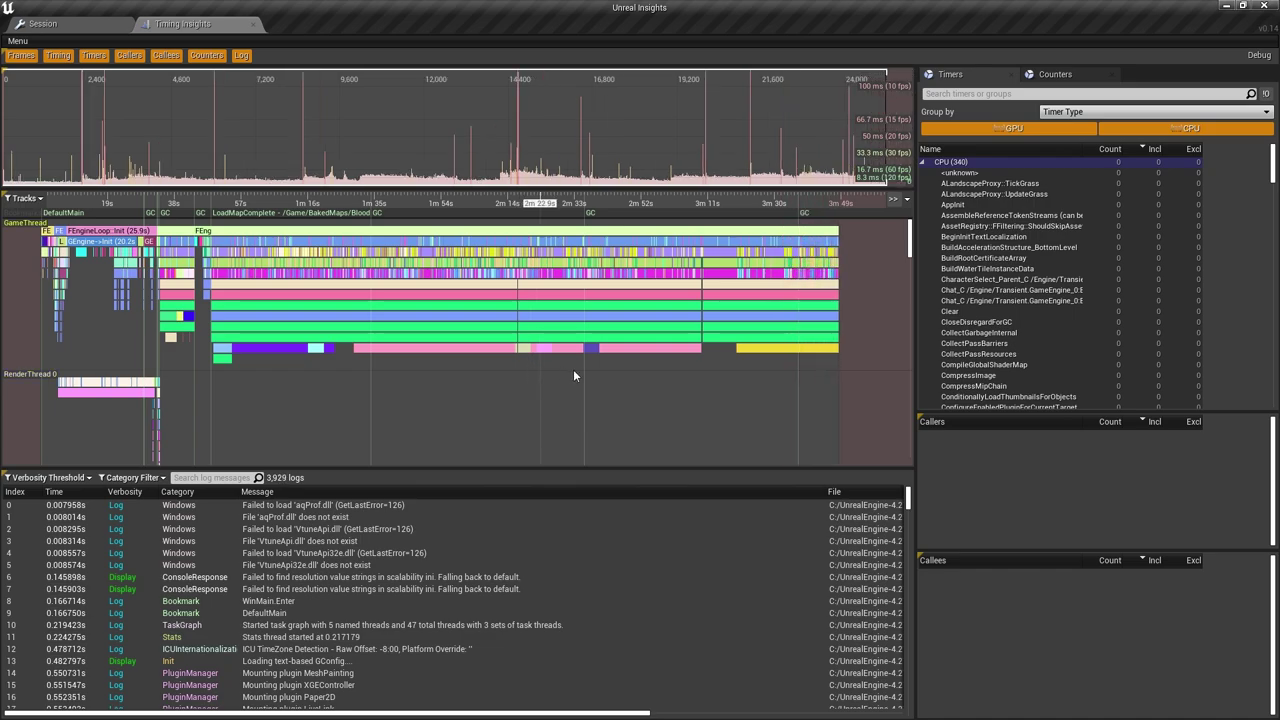
Examine several spike frames from the Timing Insights frames graph and their GameThread and RenderThread tracks
left_click(557, 123)
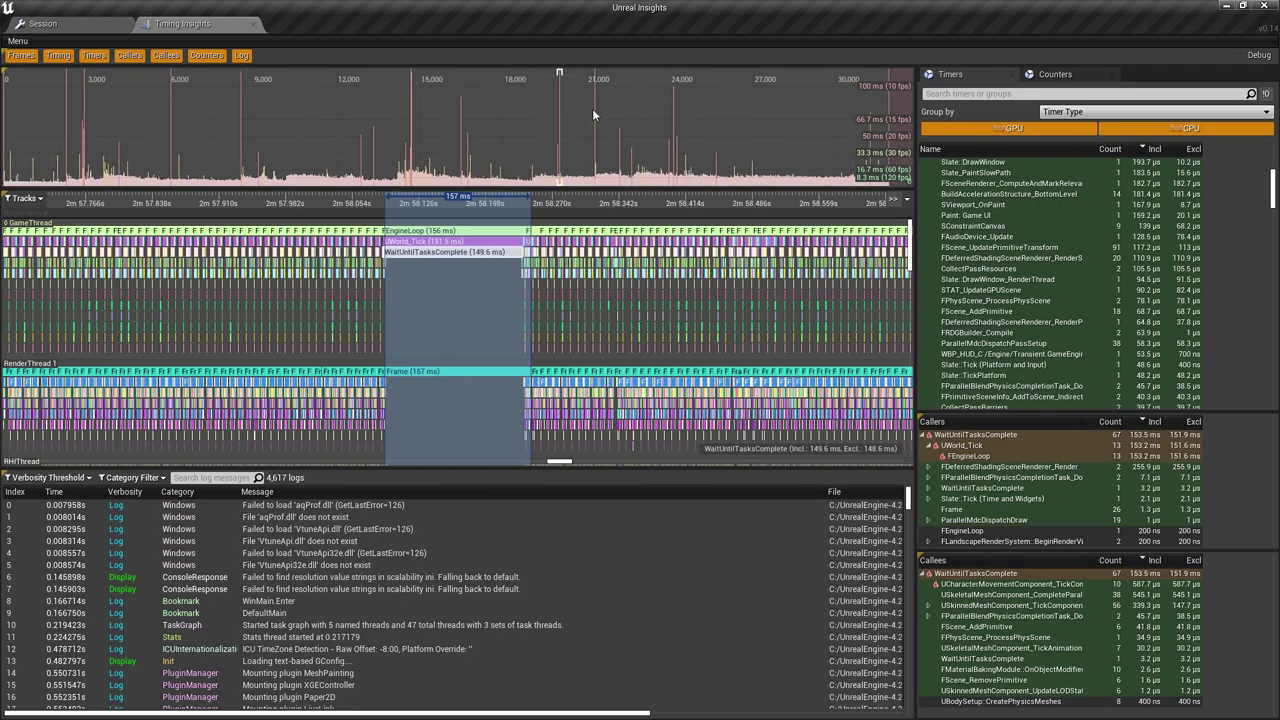
left_click(595, 115)
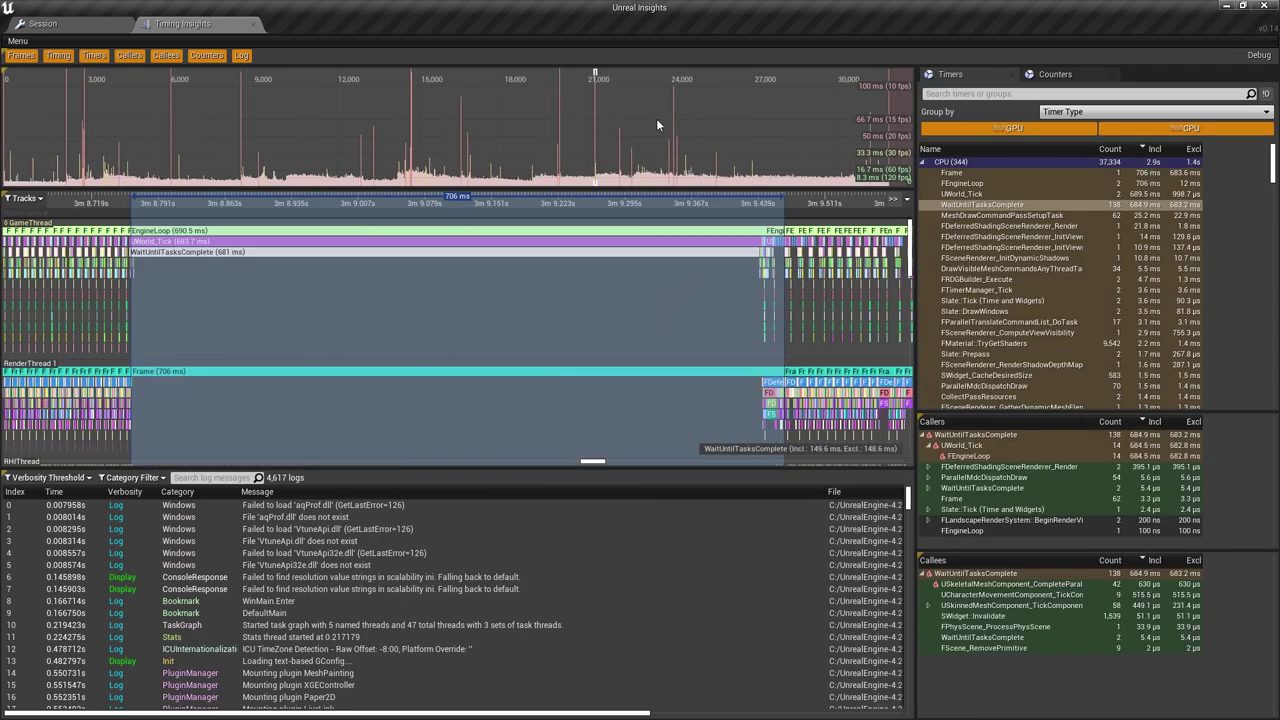
scroll(548, 273, "down", 15)
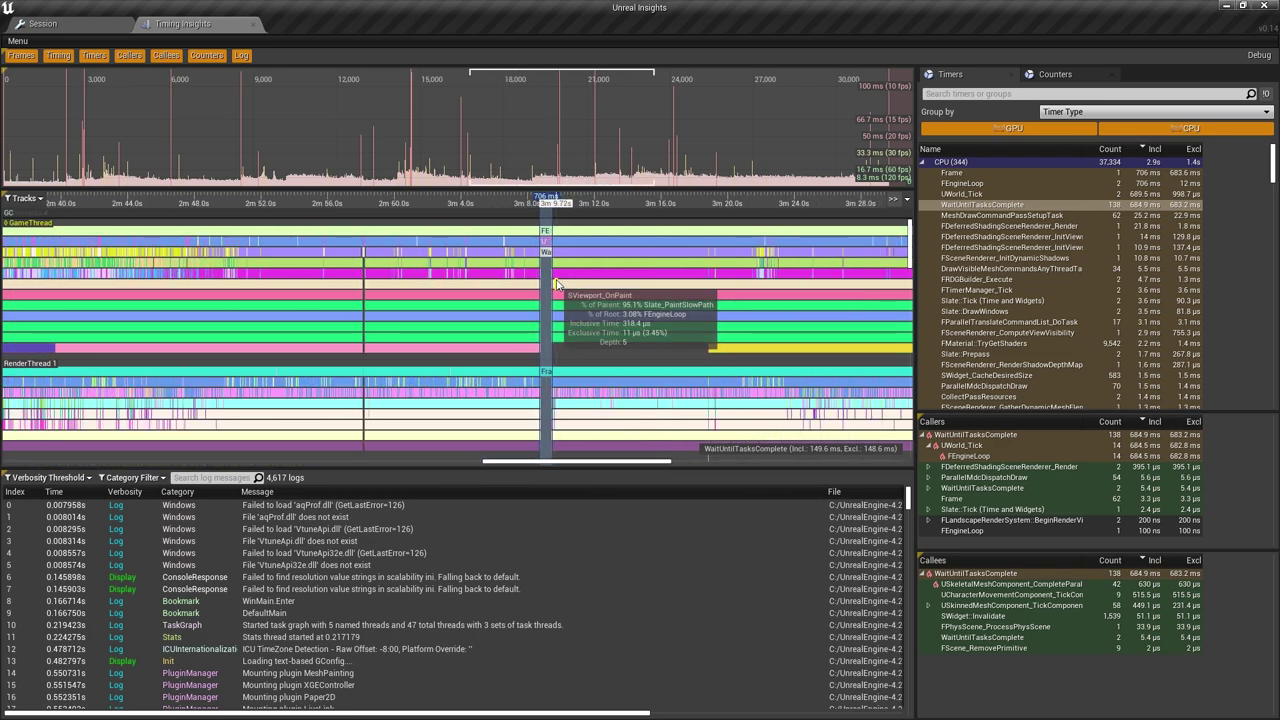
left_click_drag(576, 462, 803, 473)
left_click(674, 98)
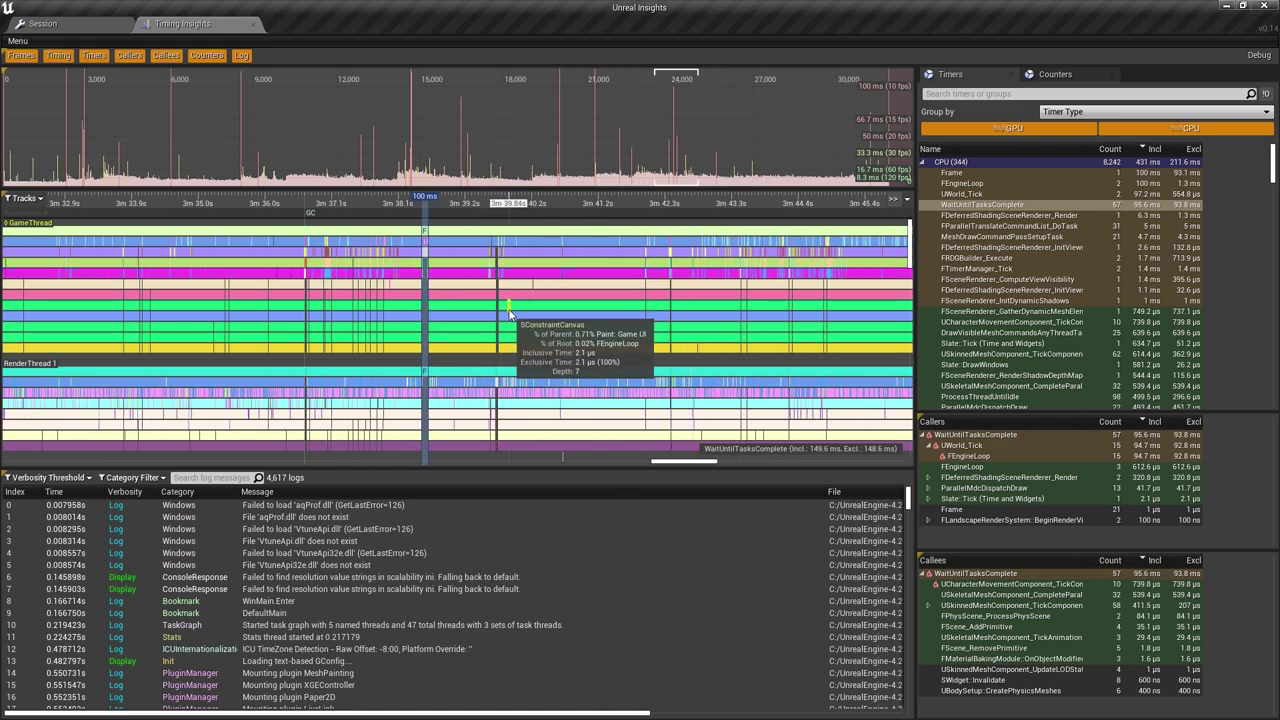
scroll(519, 317, "down", 2)
scroll(519, 317, "down", 3)
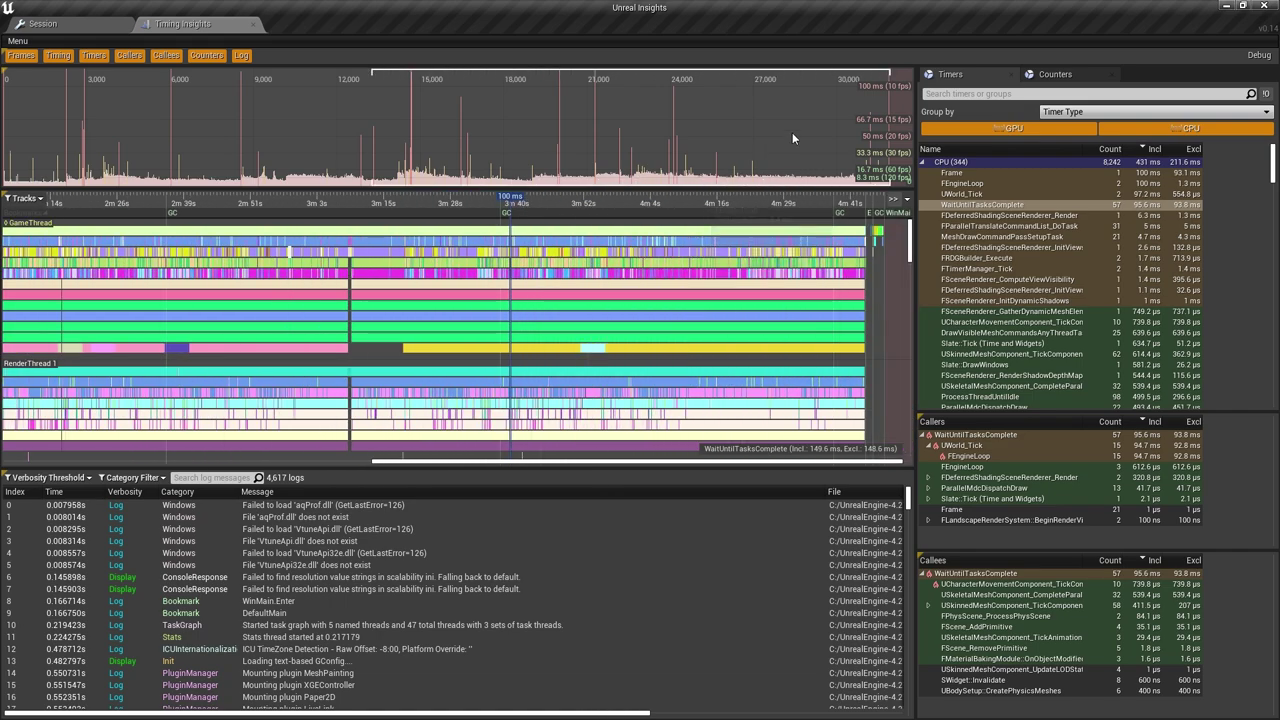
left_click(868, 126)
scroll(540, 258, "up", 15)
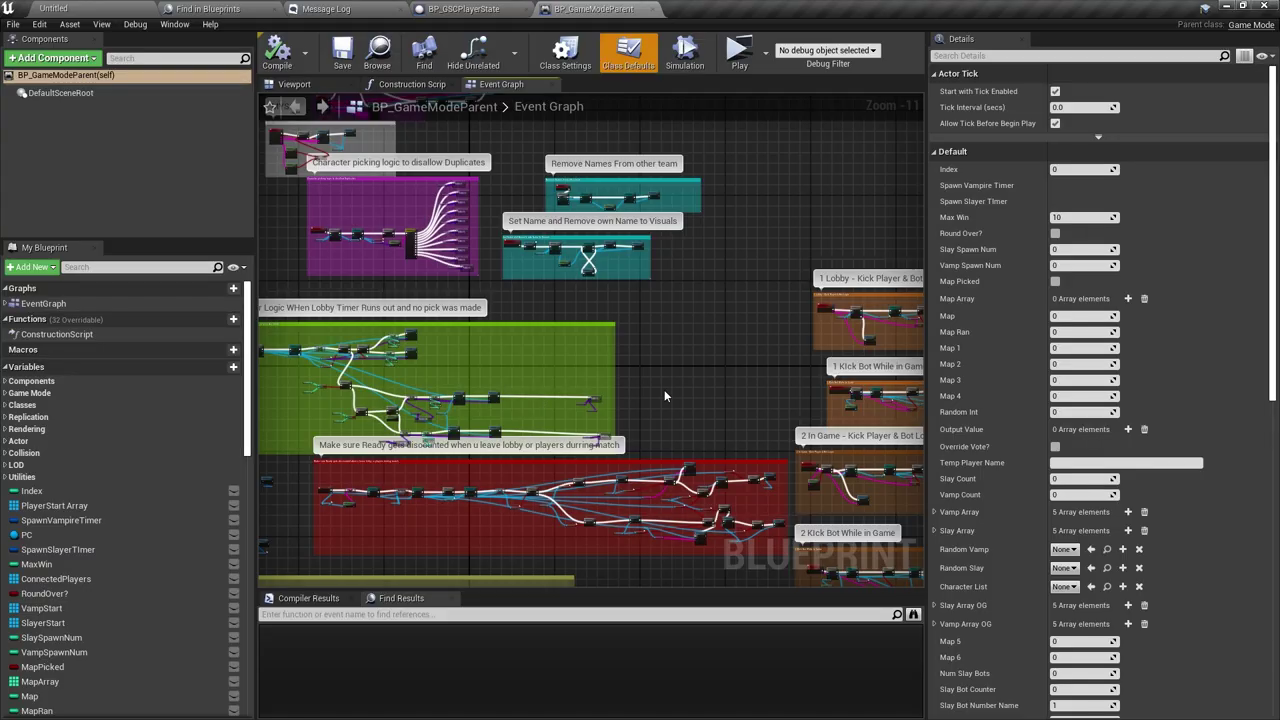
Switch to the BP_GameModeParent Blueprint and look over the commented logic groups in its Event Graph
scroll(440, 370, "up", 5)
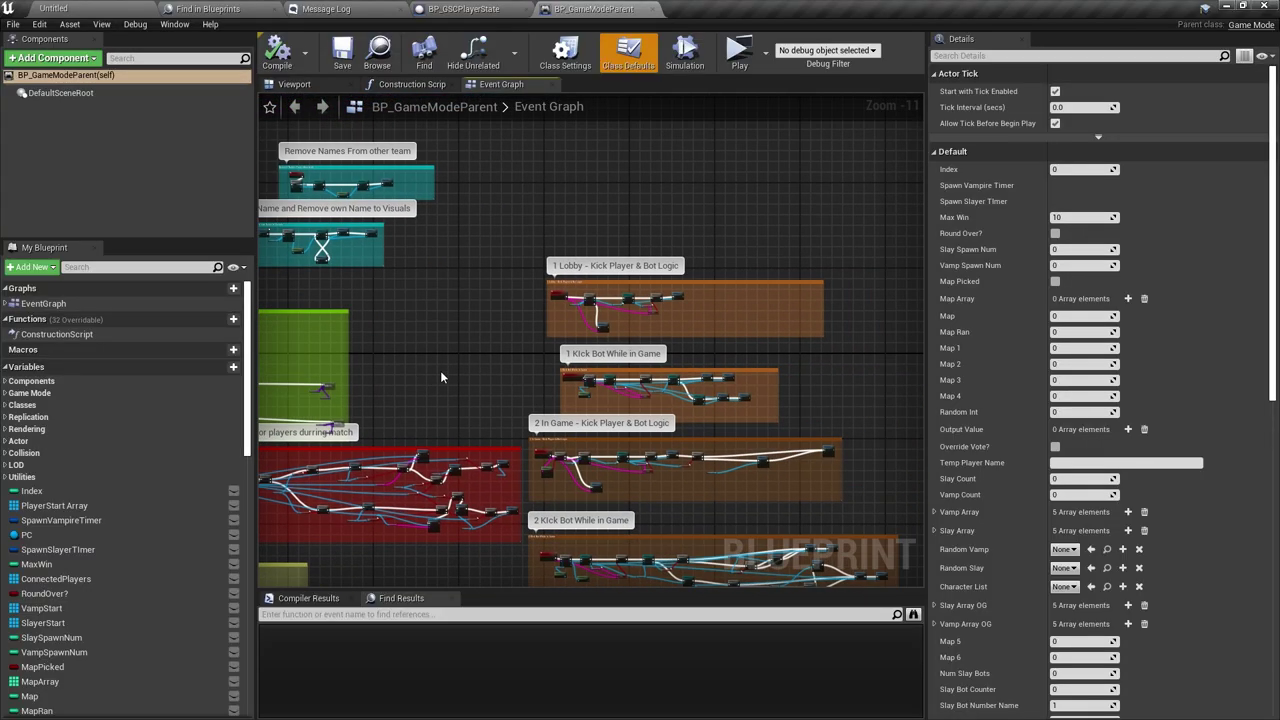
scroll(451, 391, "down", 3)
right_click_drag(329, 368, 646, 442)
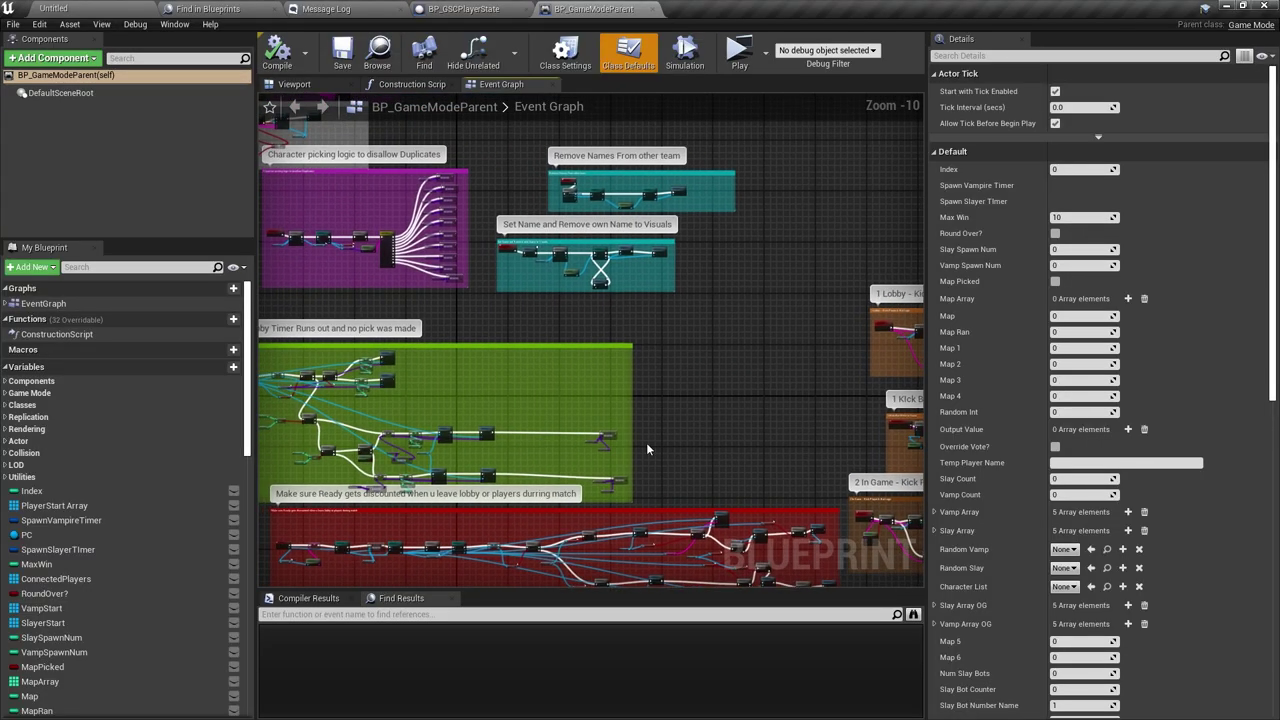
right_click_drag(386, 324, 649, 430)
right_click_drag(536, 402, 655, 327)
right_click_drag(426, 333, 626, 283)
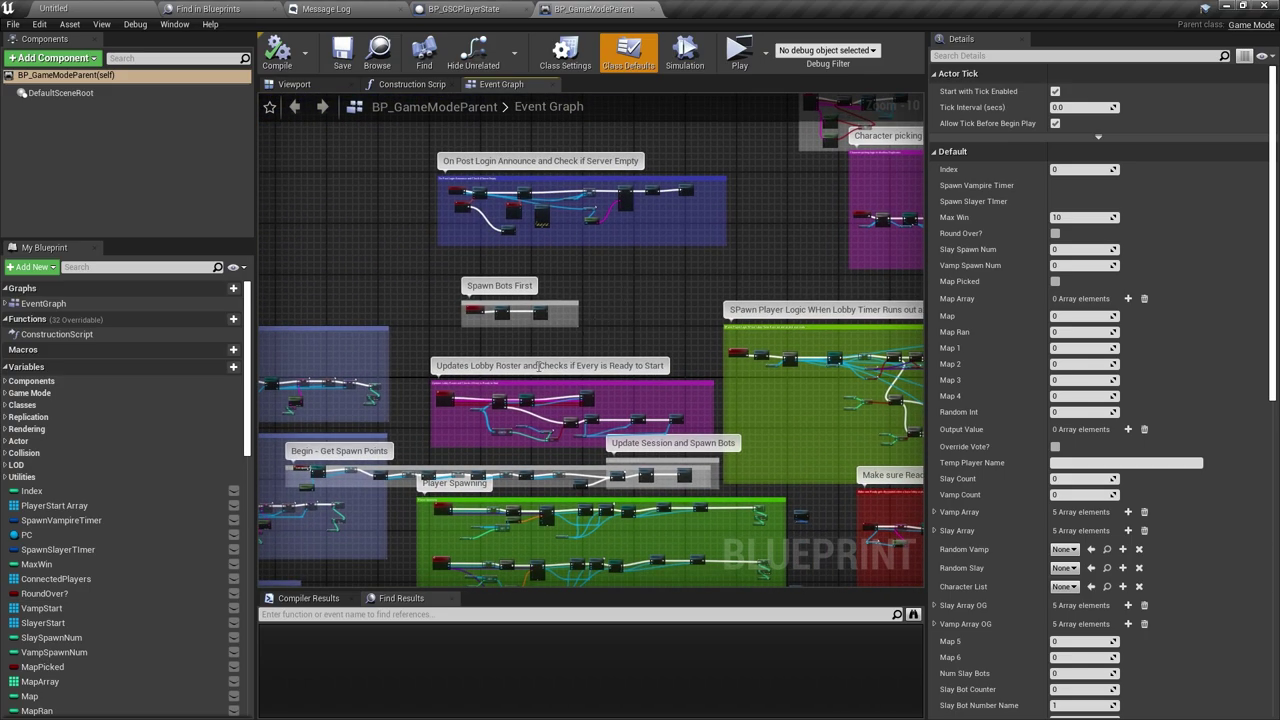
right_click_drag(314, 388, 614, 354)
right_click_drag(338, 356, 593, 361)
scroll(593, 355, "up", 4)
right_click_drag(840, 320, 336, 354)
scroll(569, 354, "down", 3)
right_click_drag(818, 288, 644, 340)
right_click_drag(706, 307, 470, 433)
scroll(470, 433, "down", 2)
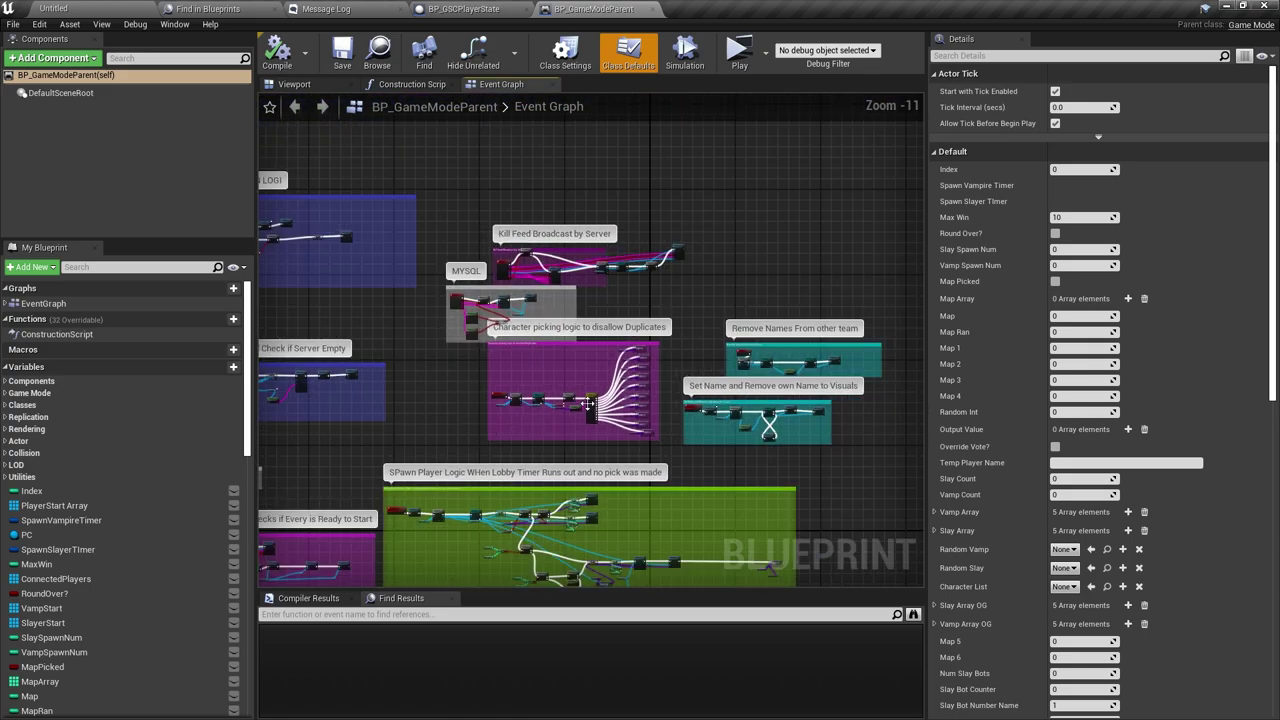
right_click_drag(533, 407, 612, 407)
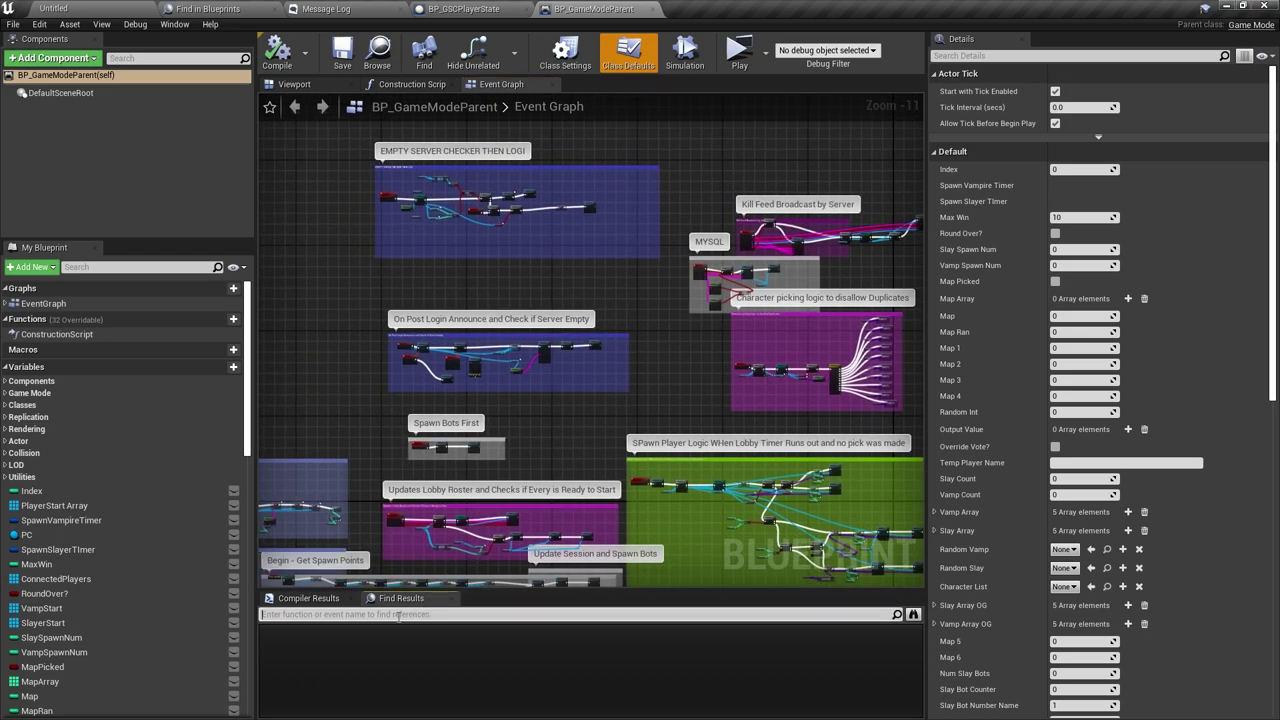
Search BP_GameModeParent for "spawn" and go to the Spawn Vampire event
type("wn")
key("Return")
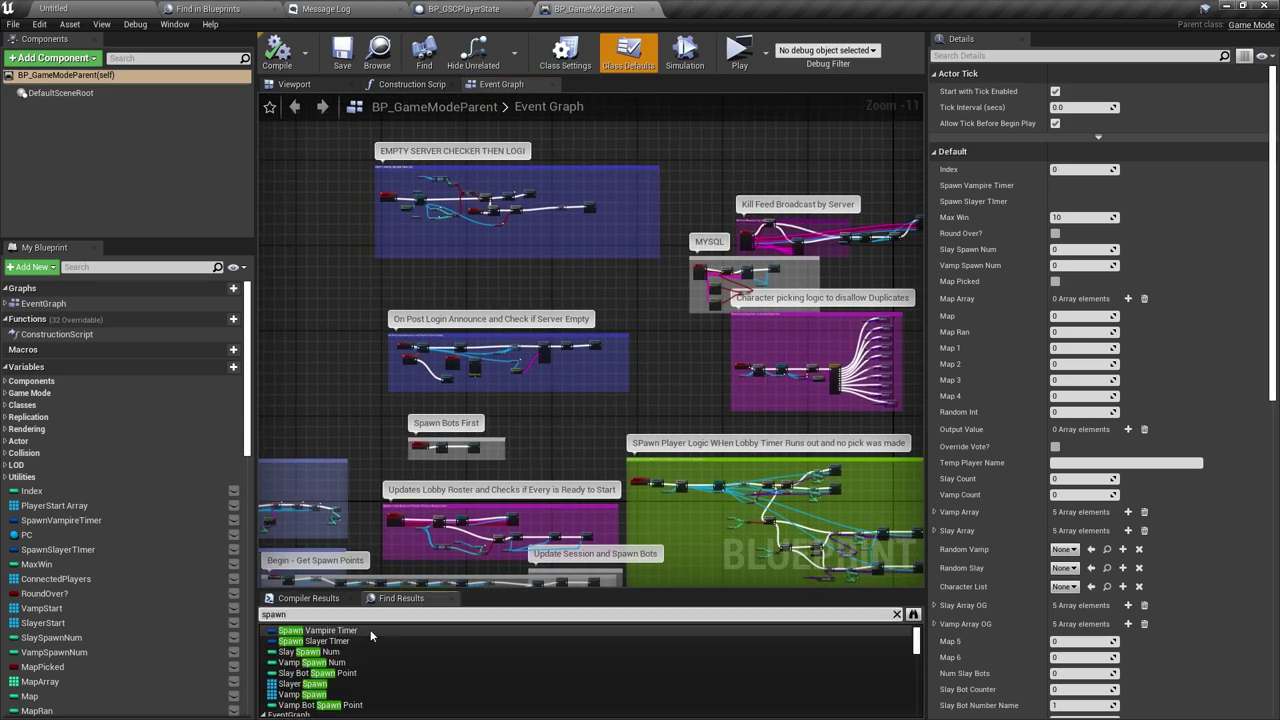
left_click(345, 663)
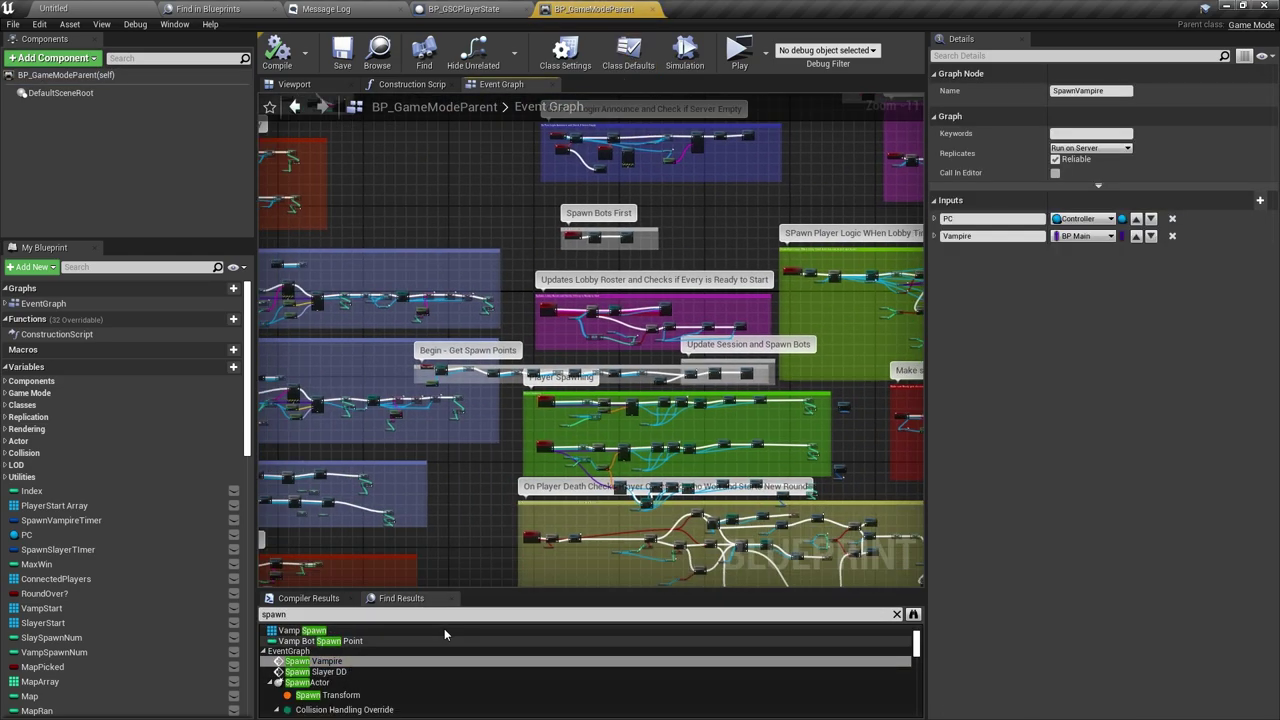
Examine the SpawnVampire and SpawnSlayerDD node chains in the Player Spawning group
right_click_drag(544, 273, 268, 381)
right_click_drag(796, 362, 262, 372)
scroll(262, 368, "down", 3)
right_click_drag(284, 432, 922, 301)
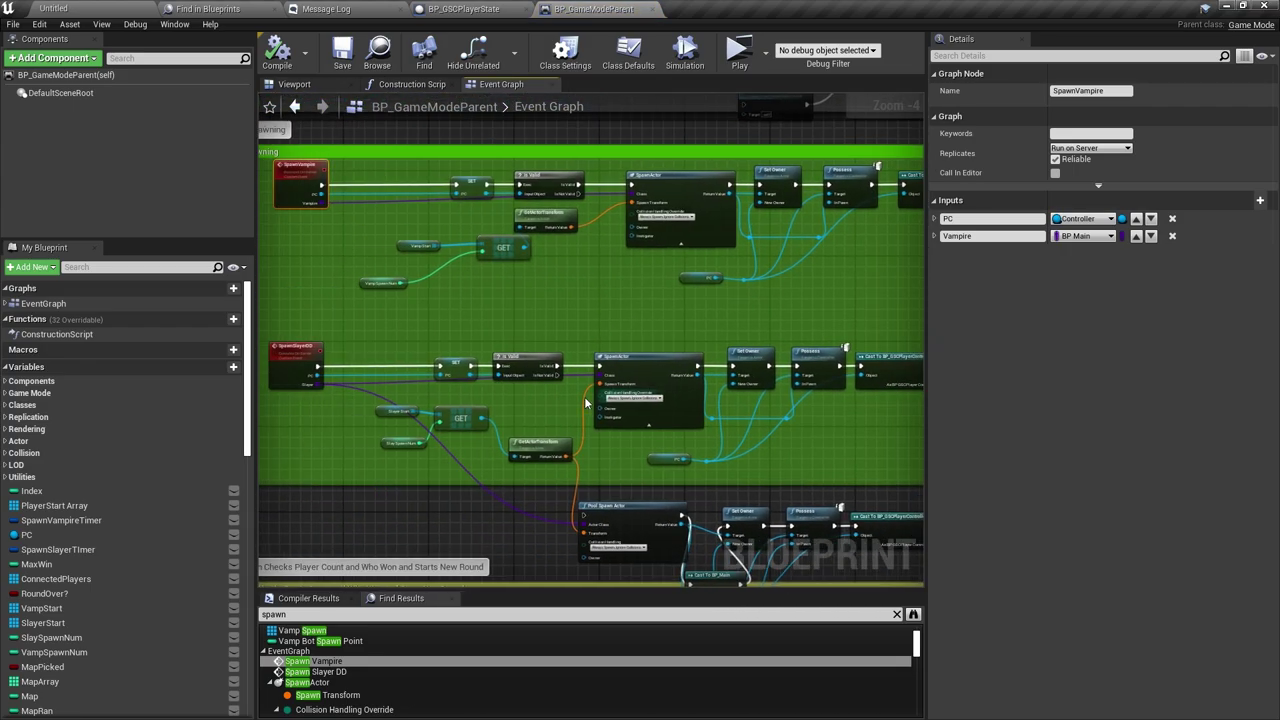
scroll(441, 393, "up", 2)
right_click_drag(441, 393, 440, 269)
right_click_drag(816, 315, 521, 322)
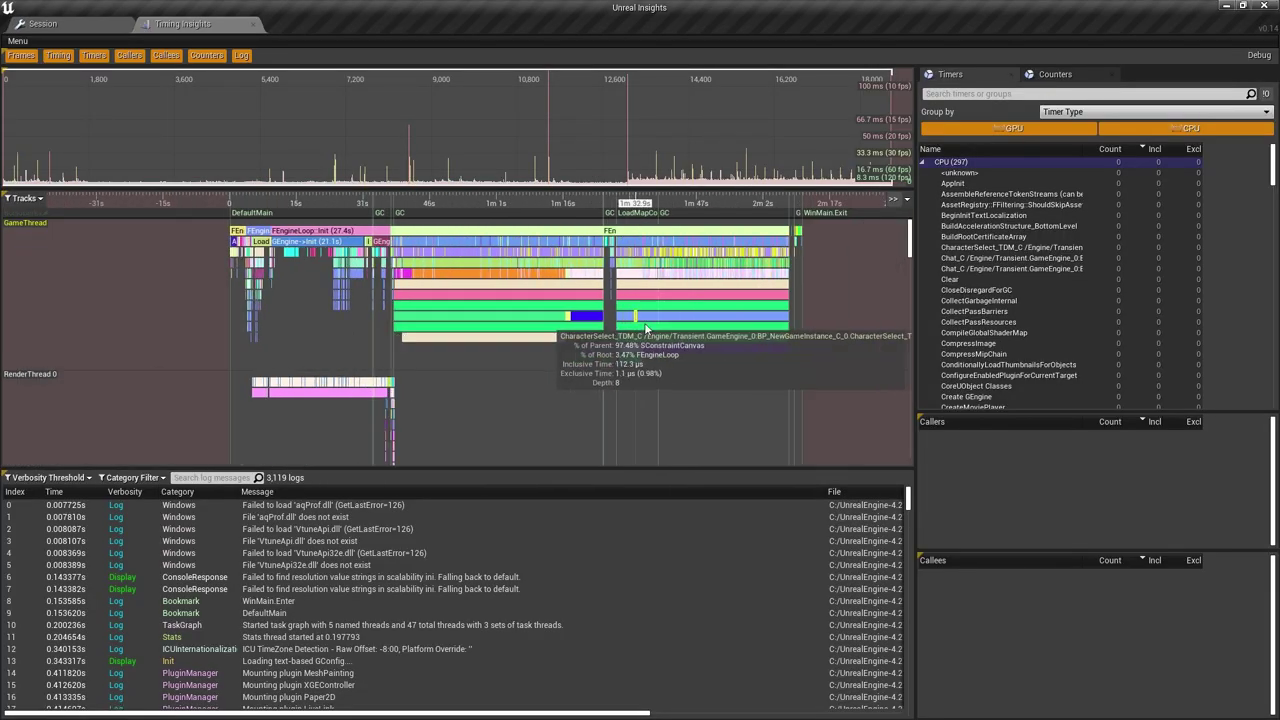
Return to Unreal Insights and inspect the long FEngineLoop block on the GameThread just before LoadMapComplete
scroll(622, 322, "up", 5)
scroll(710, 314, "up", 5)
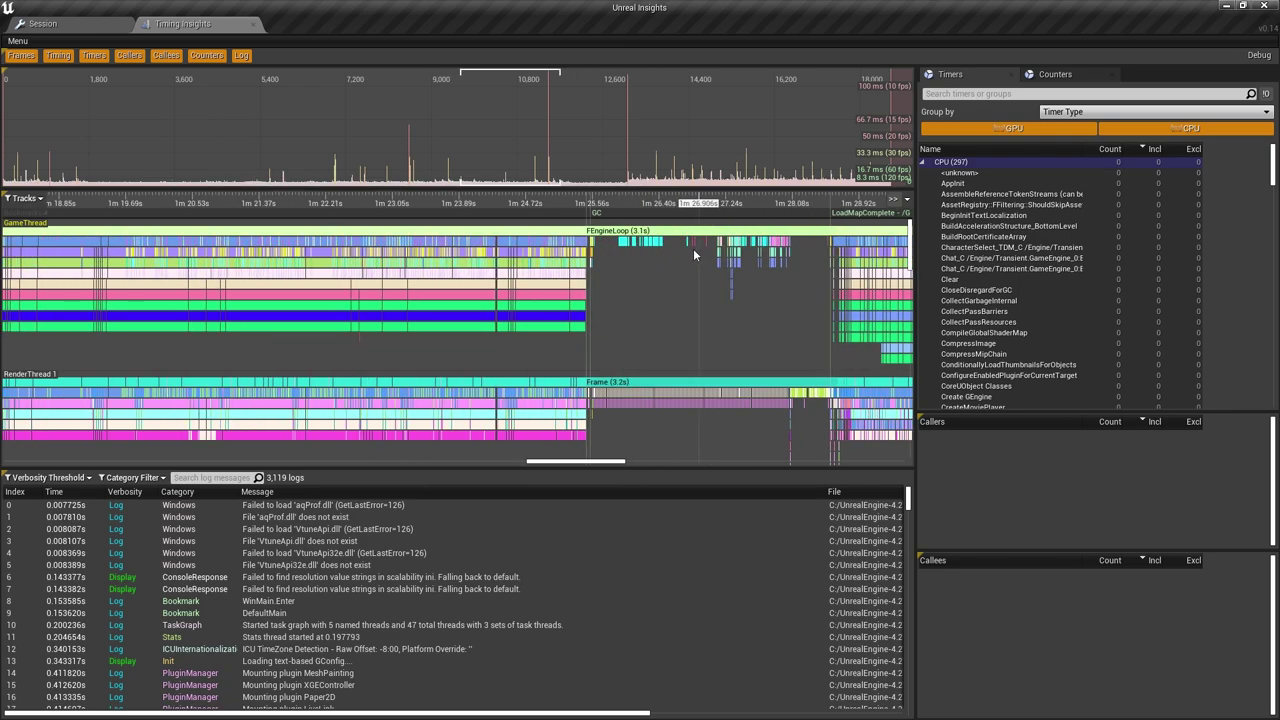
left_click(618, 234)
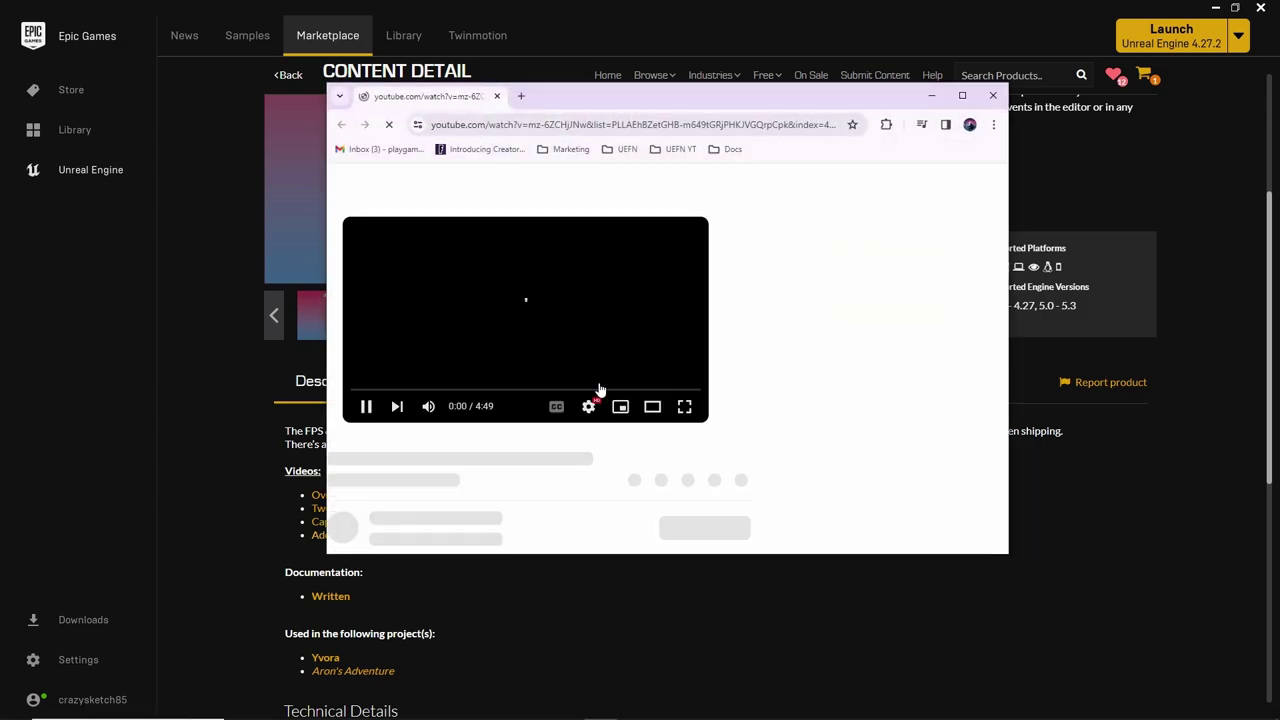
Enlarge the browser window and skip ahead in the YouTube video "FPS Hitches Tool - Save hitch events"
left_click(956, 99)
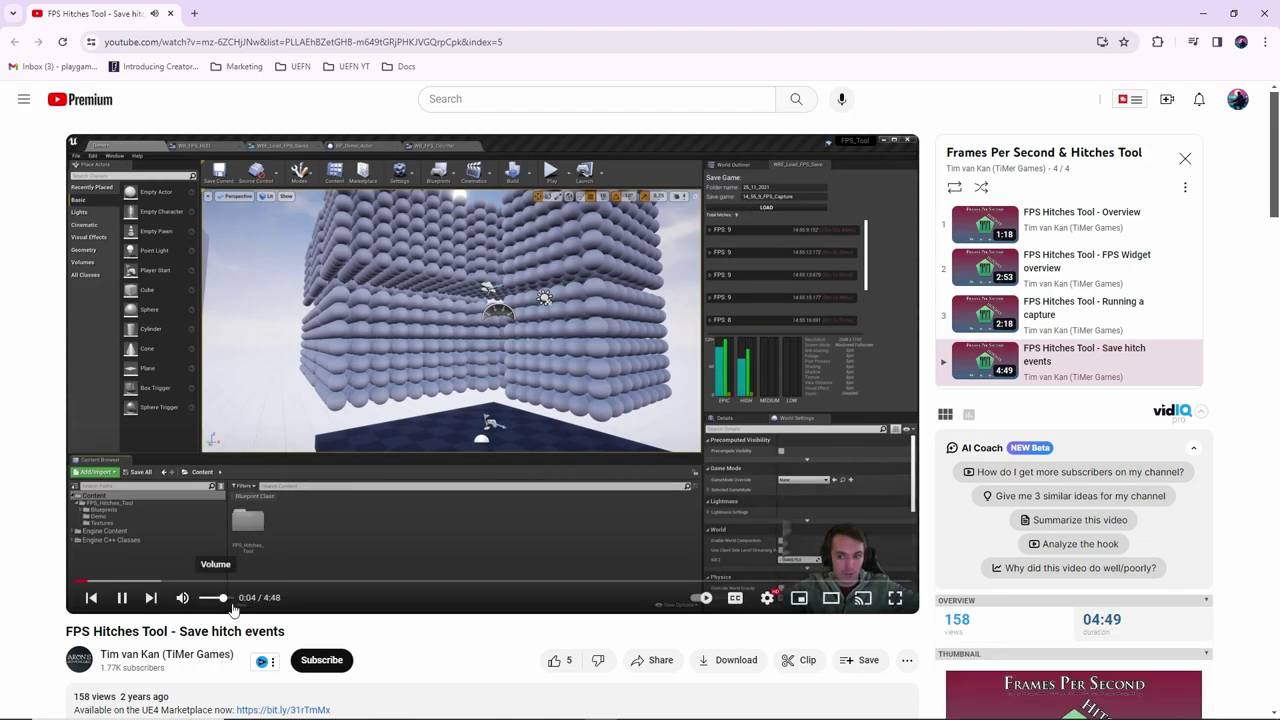
left_click_drag(80, 578, 300, 589)
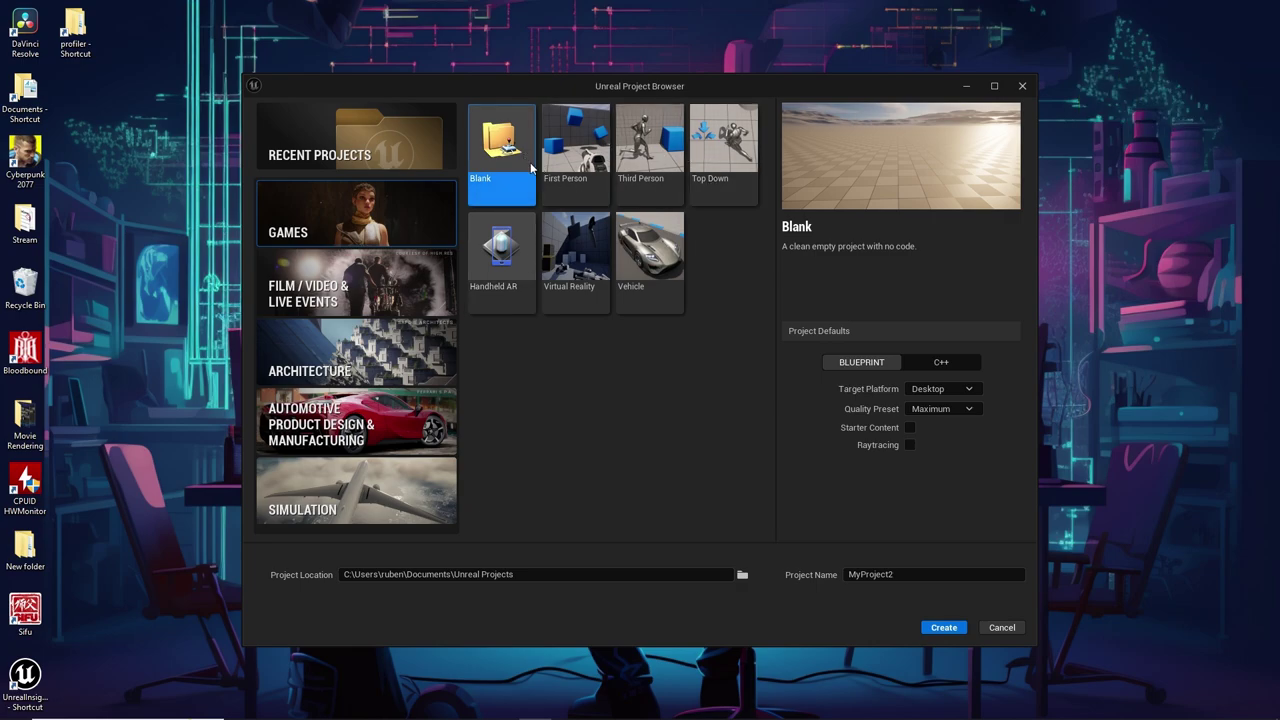
Choose the Third Person template in the Unreal Project Browser and add the FPS hitches tool asset to the Hitches project
left_click(655, 178)
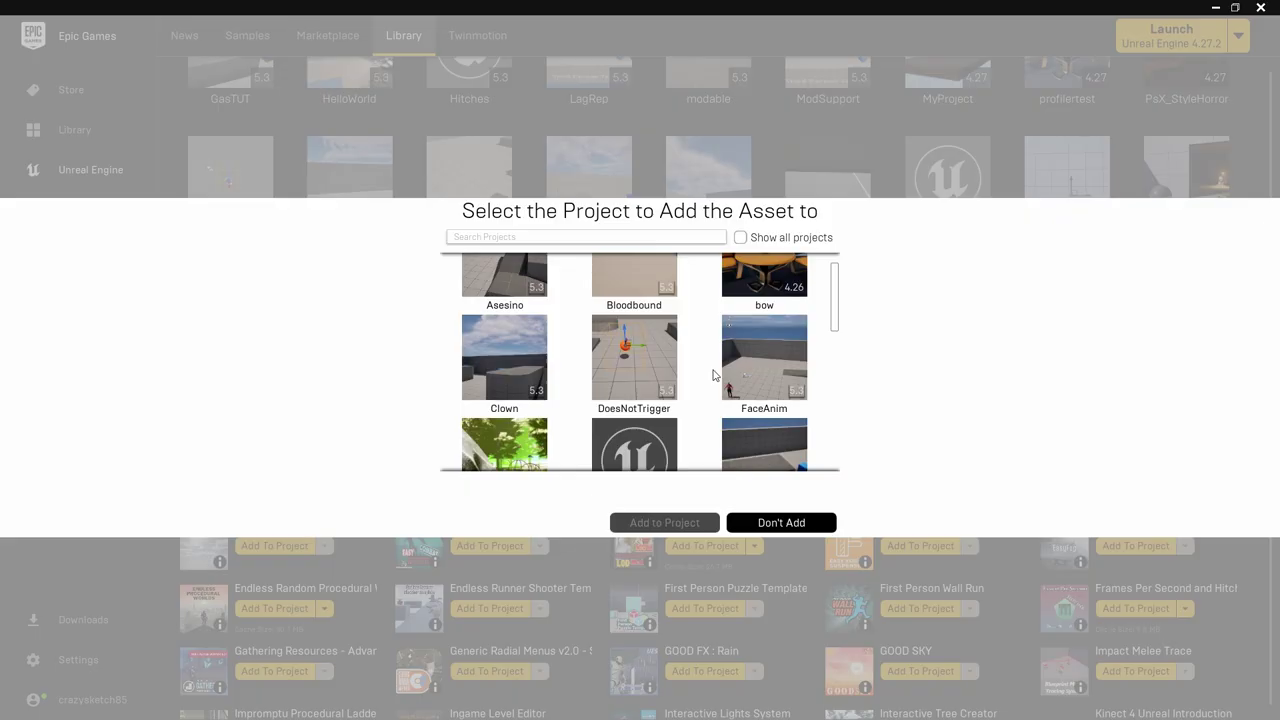
scroll(712, 372, "down", 3)
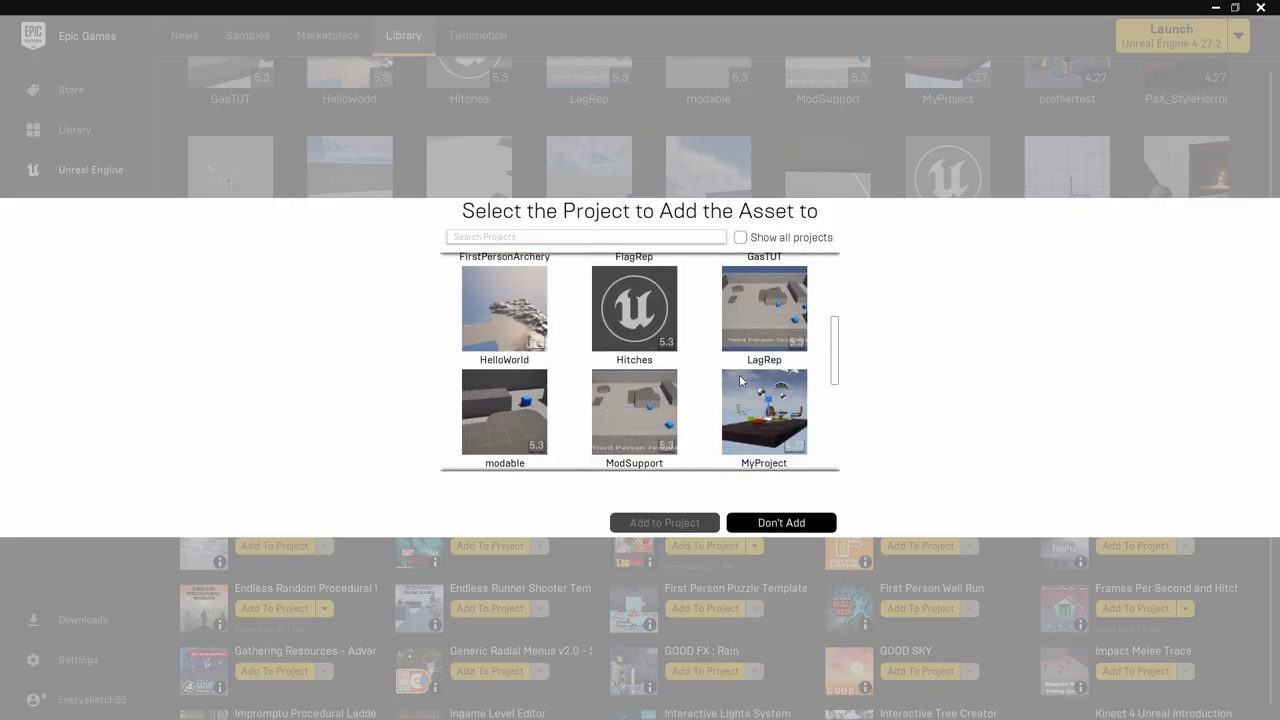
scroll(740, 381, "down", 1)
scroll(700, 360, "up", 1)
left_click(640, 315)
left_click(677, 521)
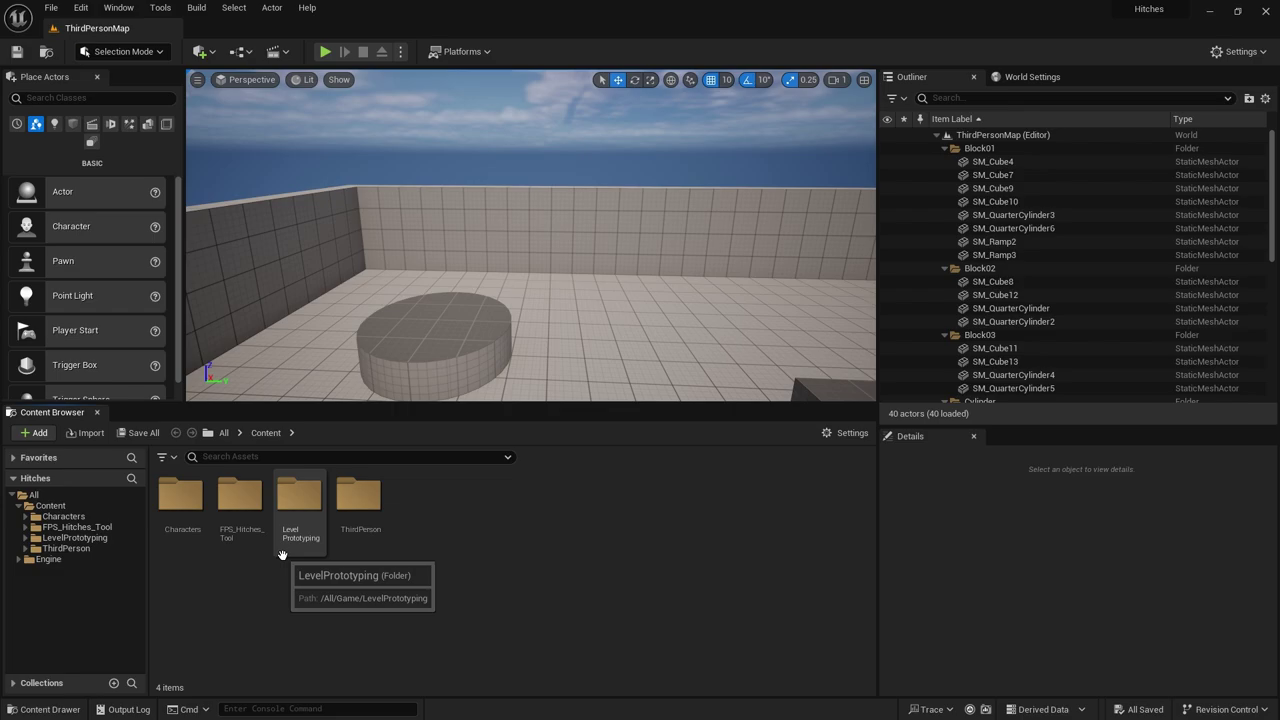
Open BP_ThirdPersonCharacter from the ThirdPerson Blueprints folder and dock its editor beside the ThirdPersonMap level
left_click(97, 547)
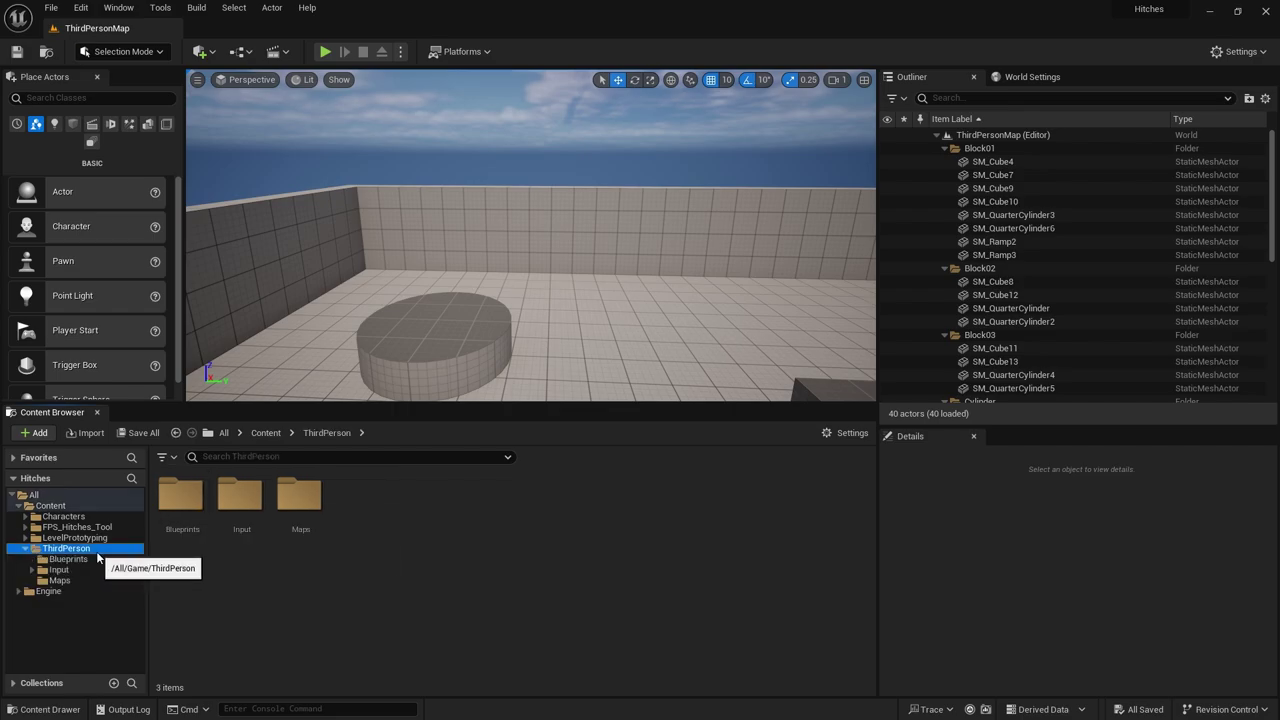
double_click(190, 519)
left_click(186, 510)
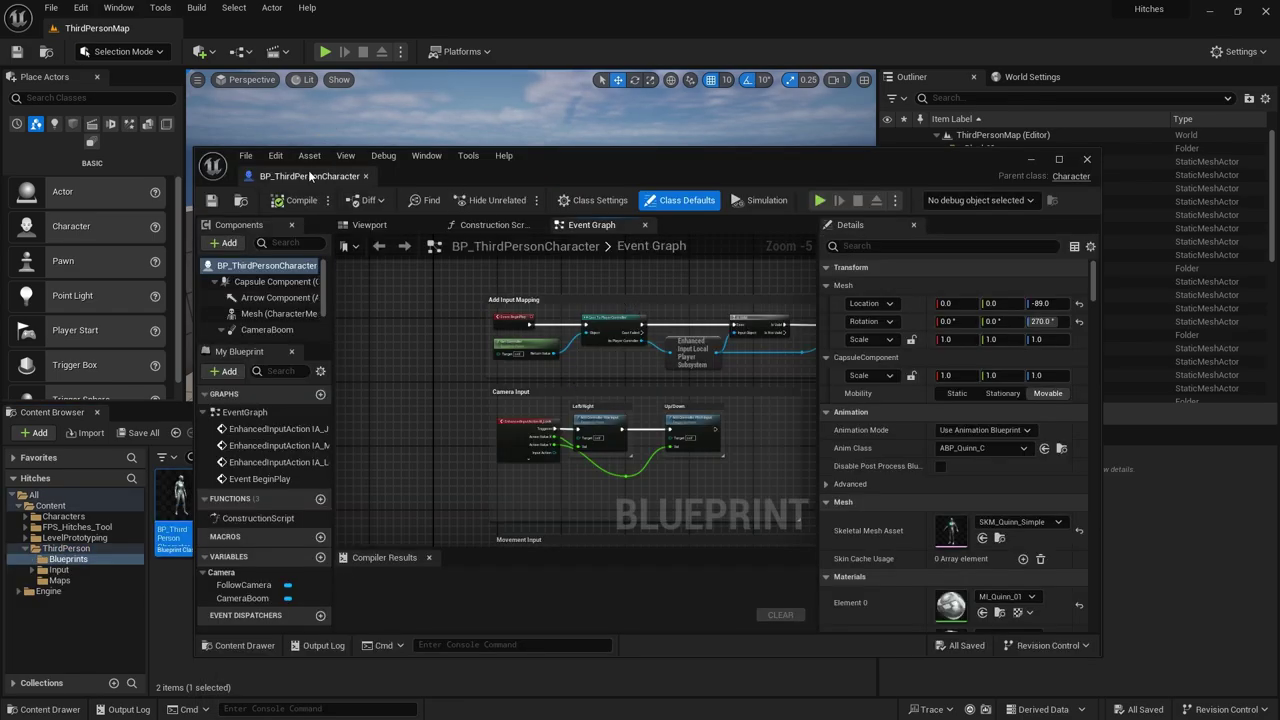
left_click_drag(308, 175, 268, 30)
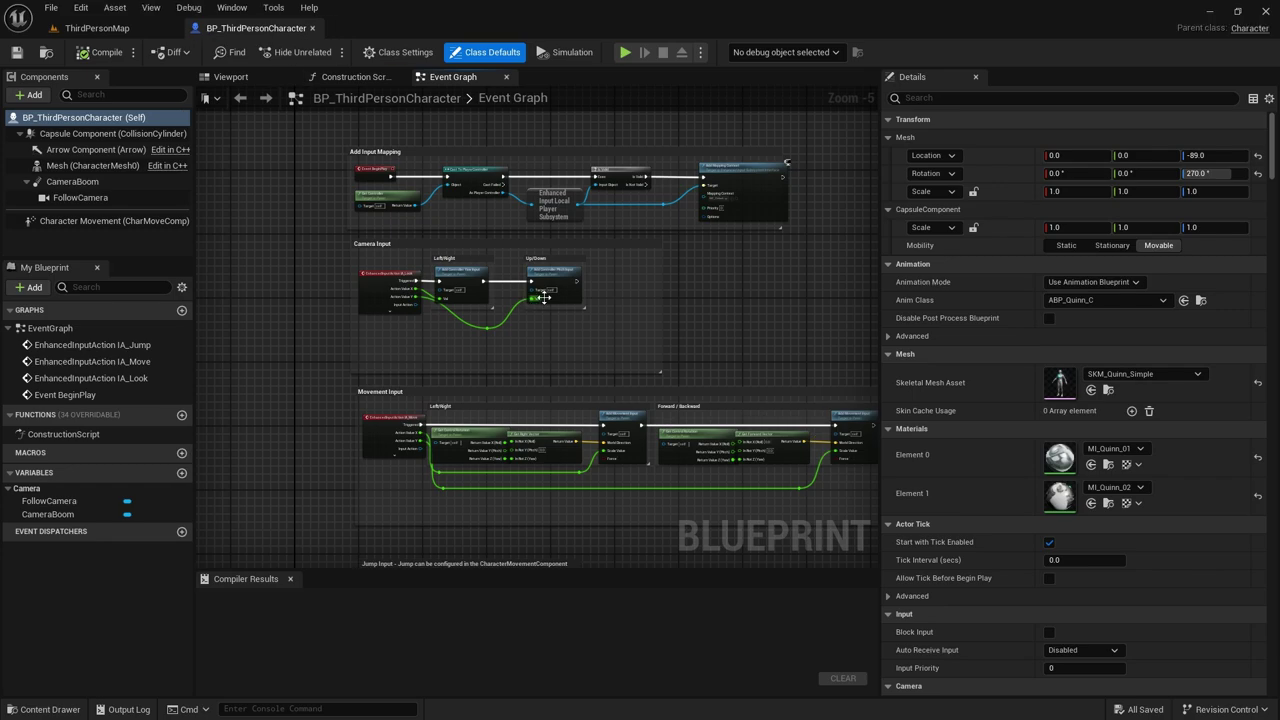
Chain a Send FPS Event node with Event "TESTING LAG 1" and a Print String with "HELLO WORLD" after Add Mapping Context
scroll(747, 290, "up", 4)
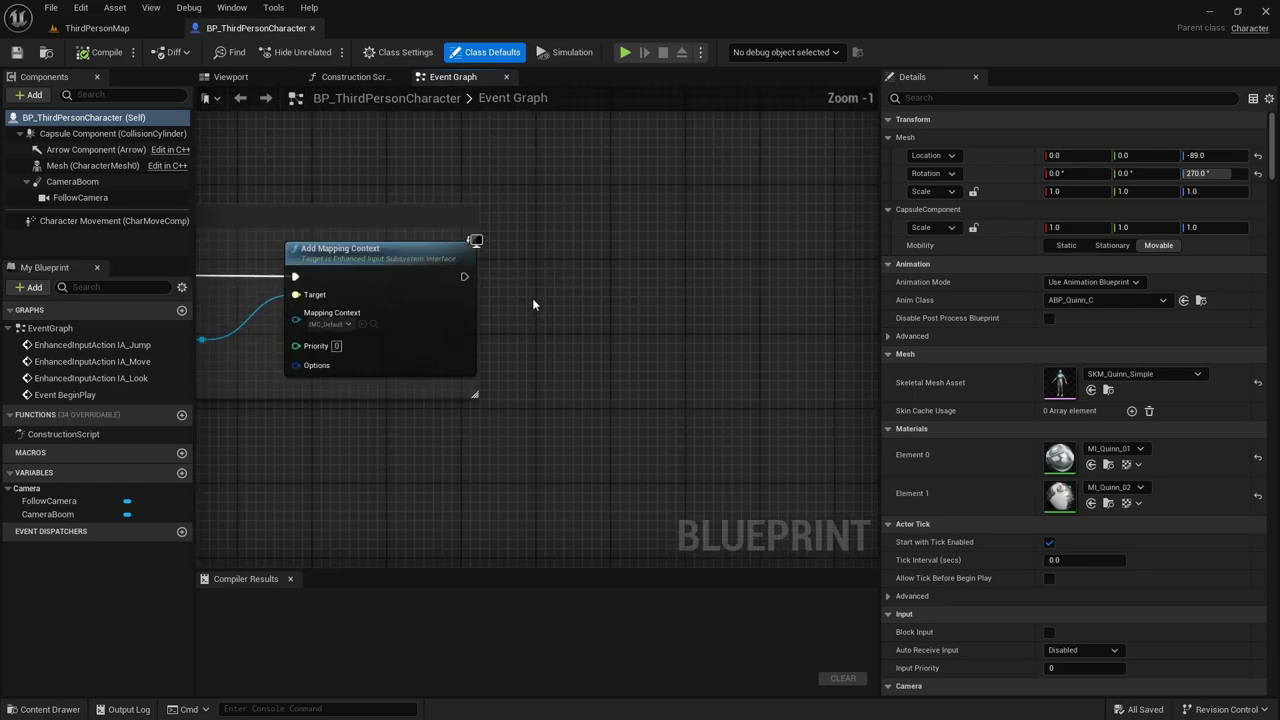
right_click(545, 281)
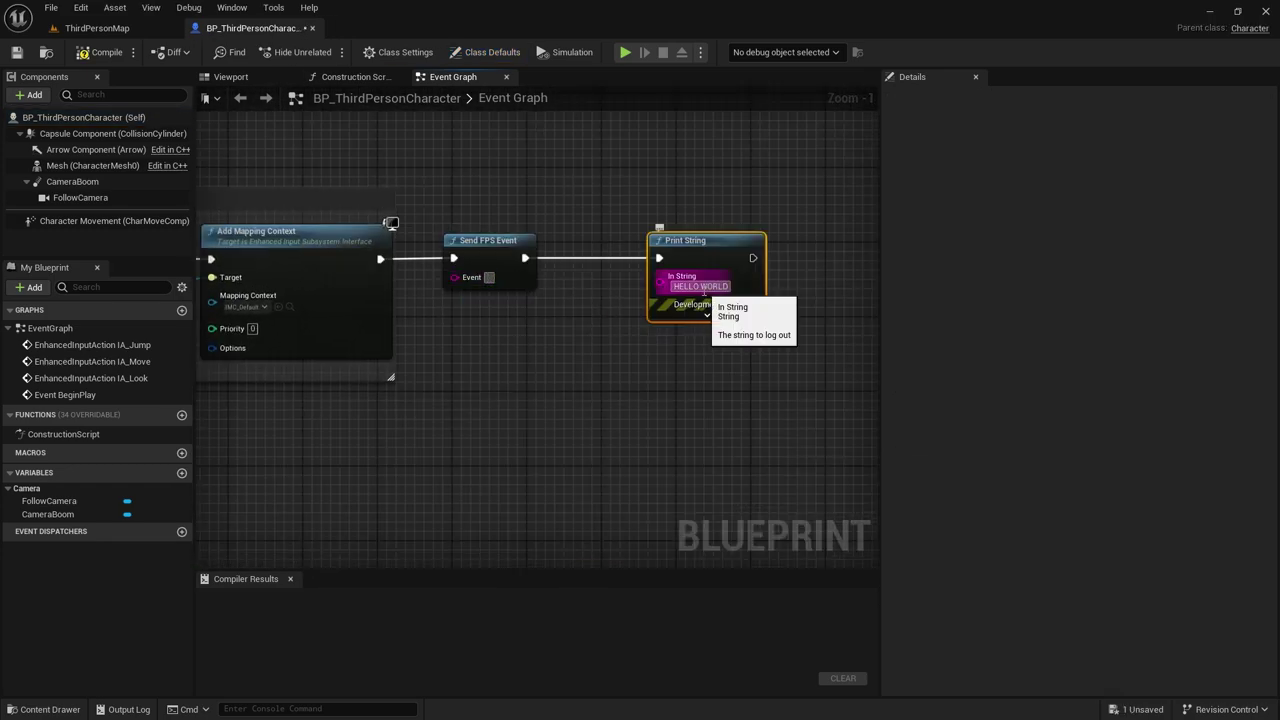
left_click(386, 126)
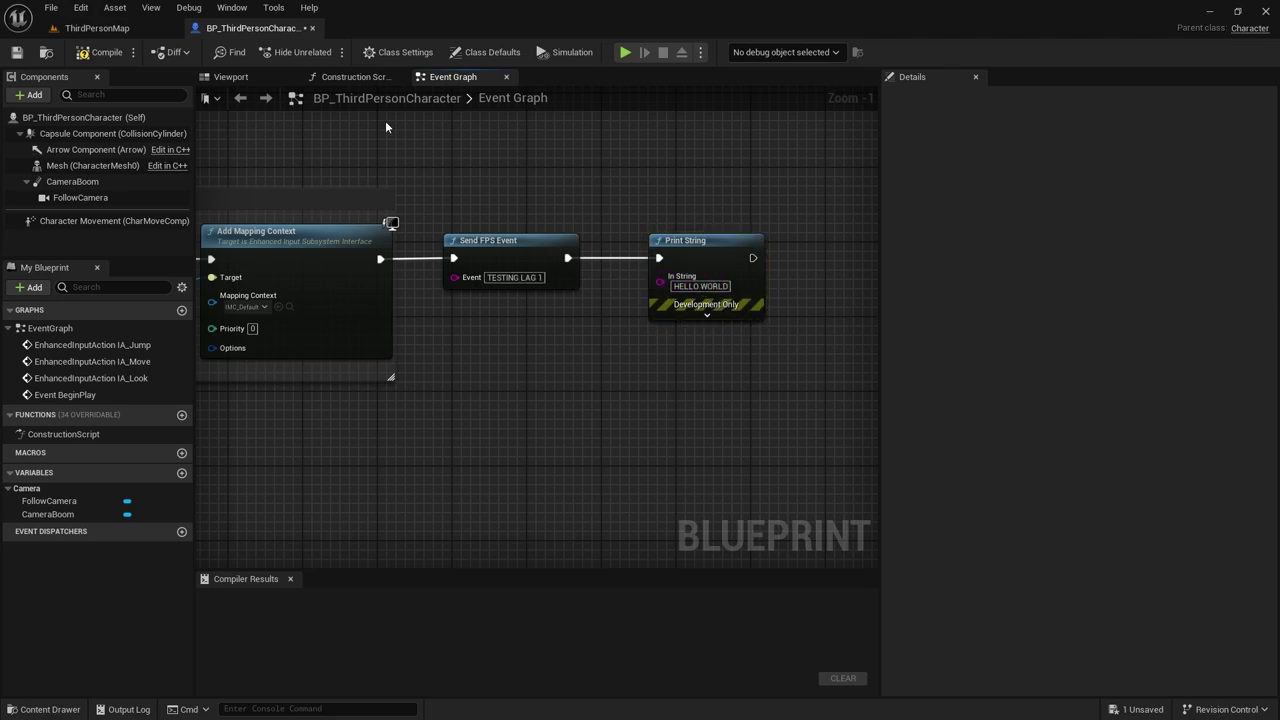
Compile BP_ThirdPersonCharacter and briefly play-test it in the editor
left_click(105, 55)
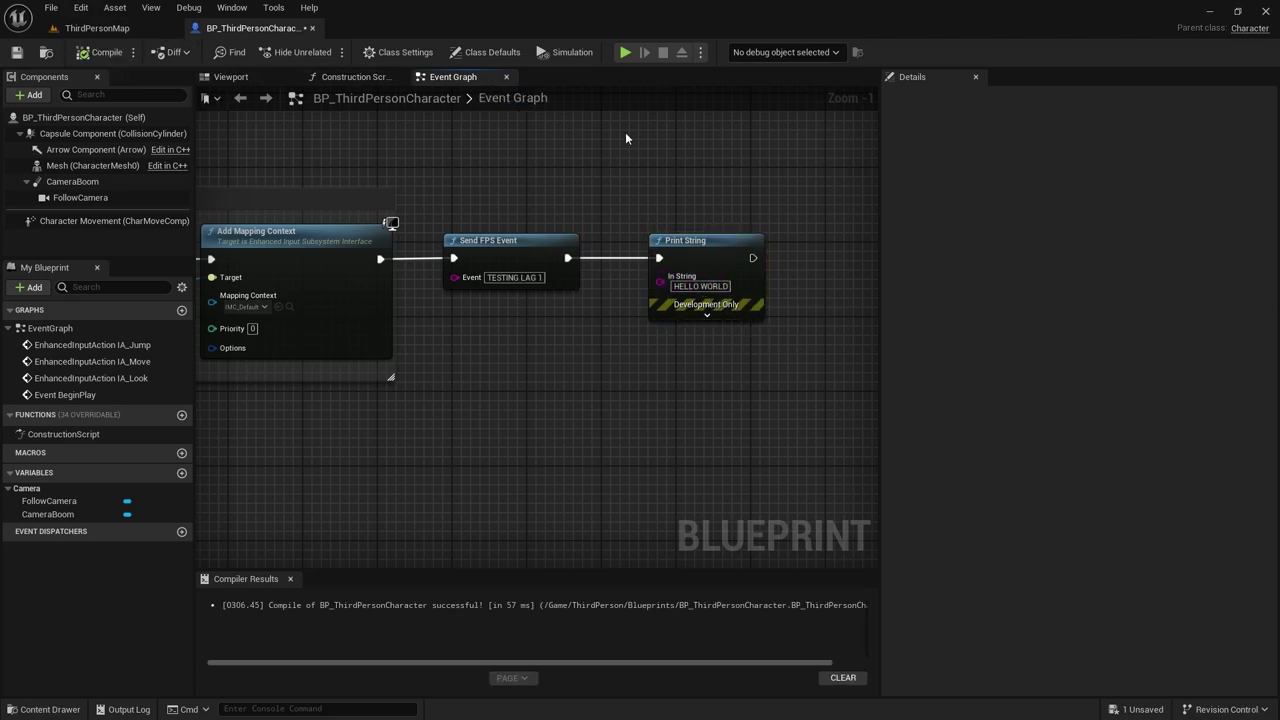
left_click(622, 53)
key("Escape")
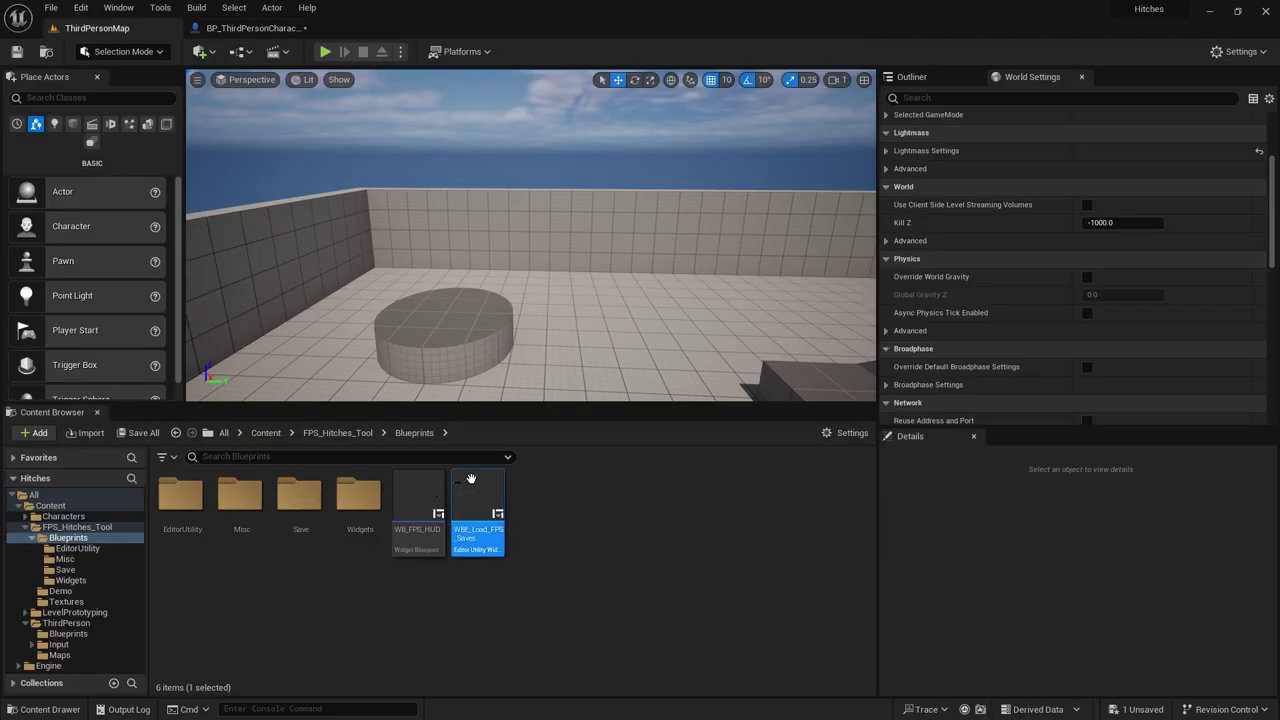
Run the WBE_Load_FPS_Saves editor utility widget and dock its window beside World Settings
right_click(478, 505)
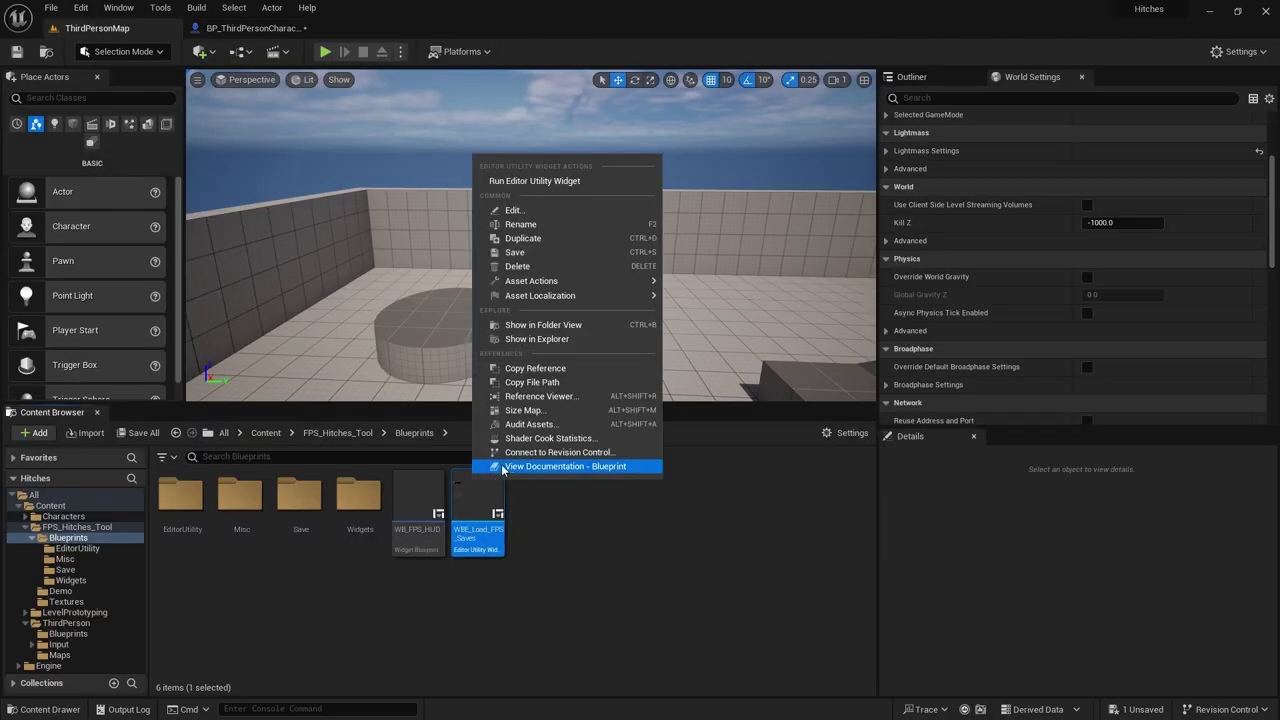
left_click(626, 178)
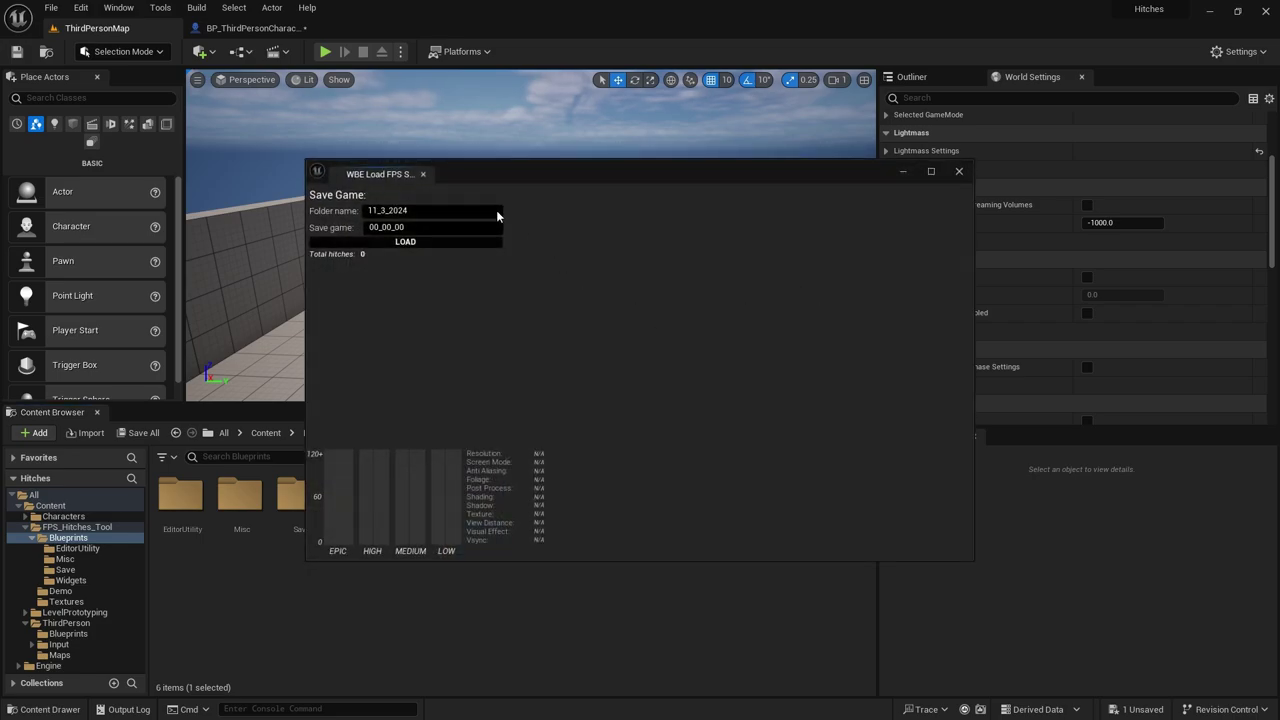
left_click_drag(380, 174, 1130, 82)
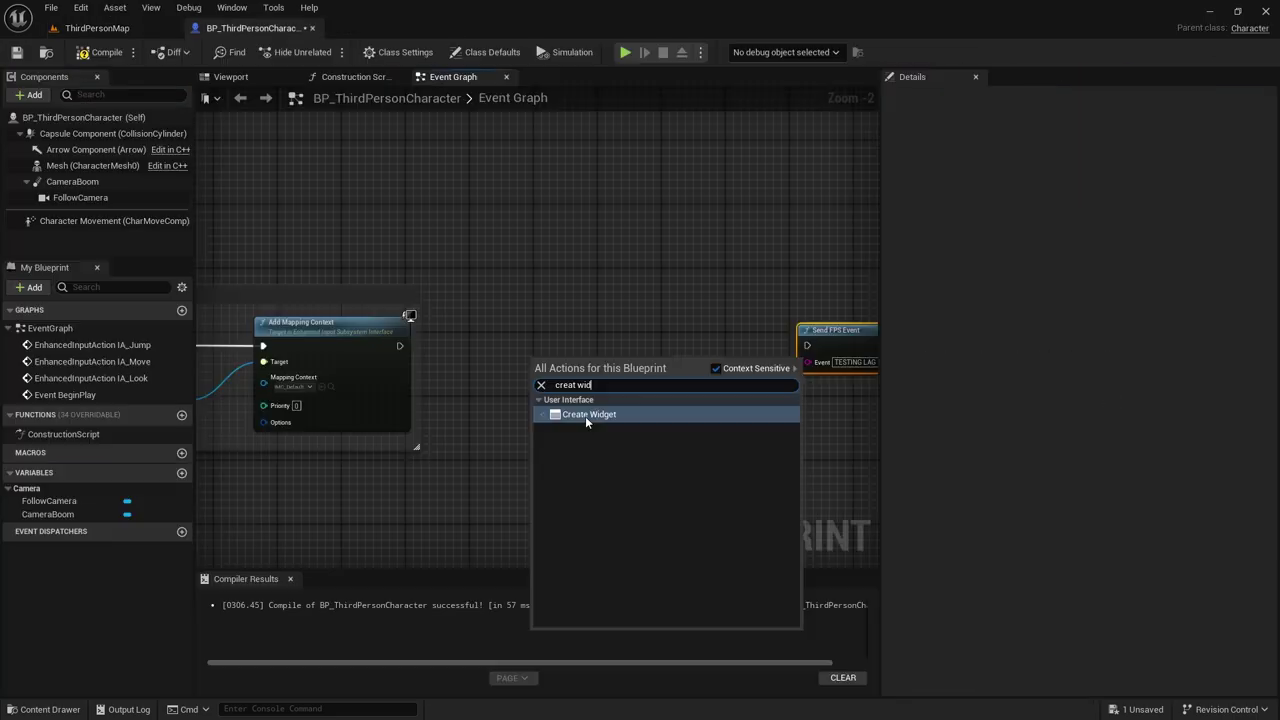
Add a Create Widget node with class WB FPS HUD and an Add to Viewport node, executed before Send FPS Event
left_click(586, 414)
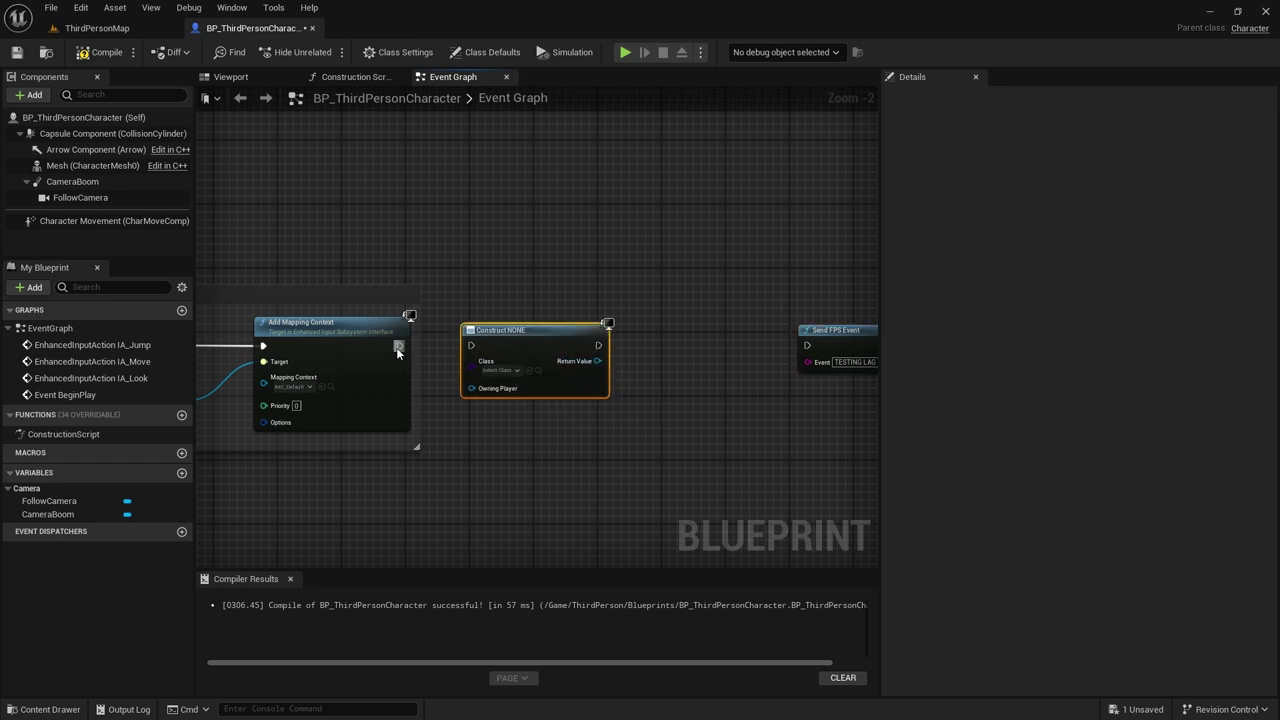
left_click(514, 370)
type("hud")
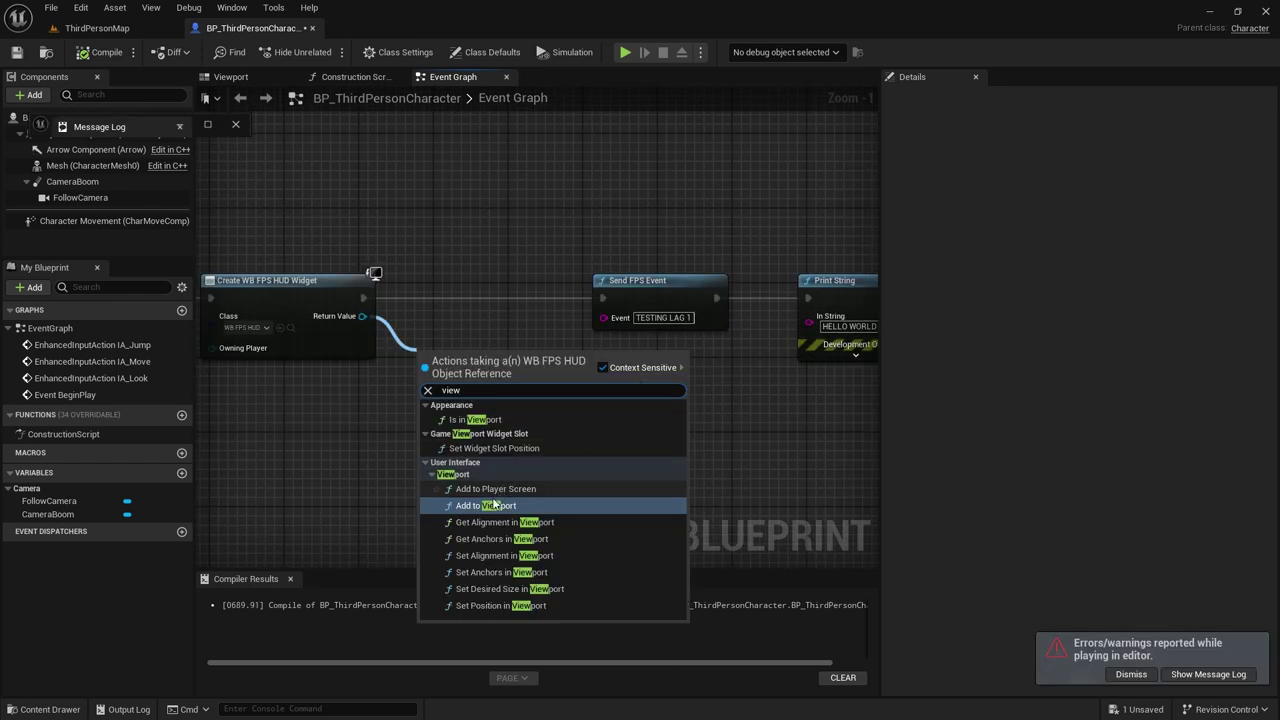
left_click(500, 503)
left_click_drag(495, 287, 495, 297)
left_click_drag(363, 298, 444, 299)
Compile the character blueprint and play-test the level, running and jumping around with the FPS HUD active
left_click(100, 52)
left_click(625, 52)
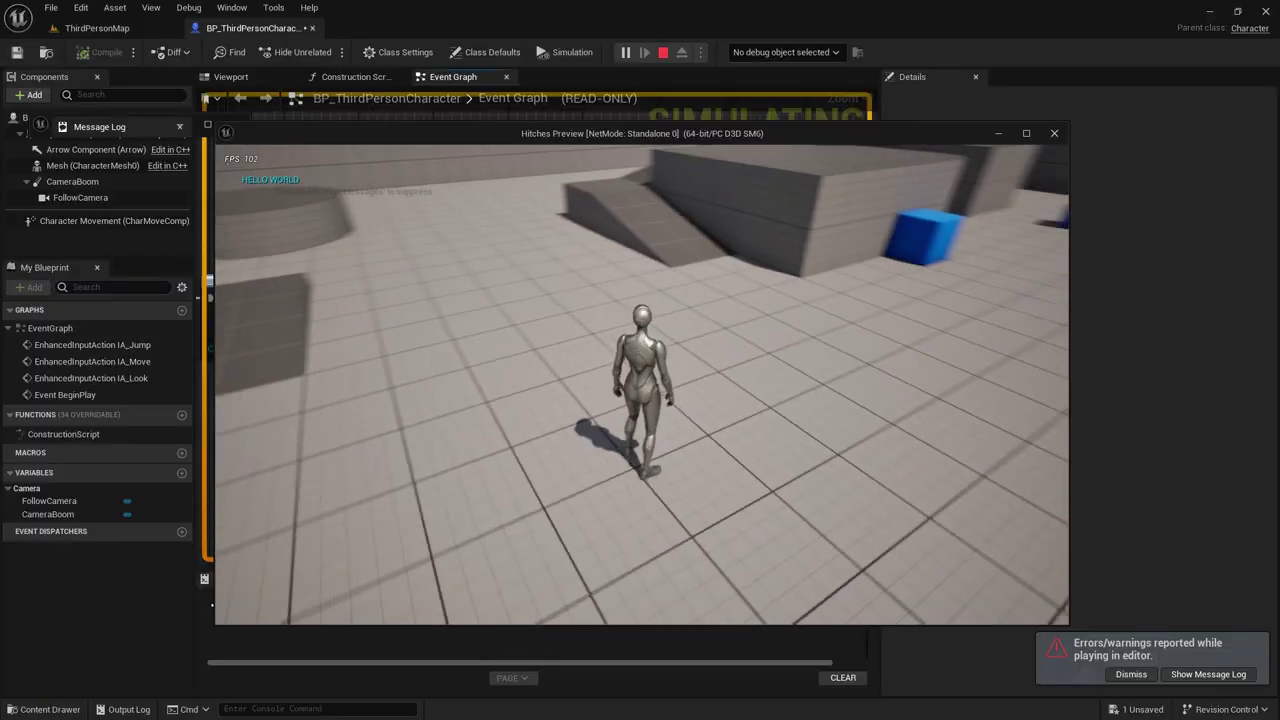
key("w")
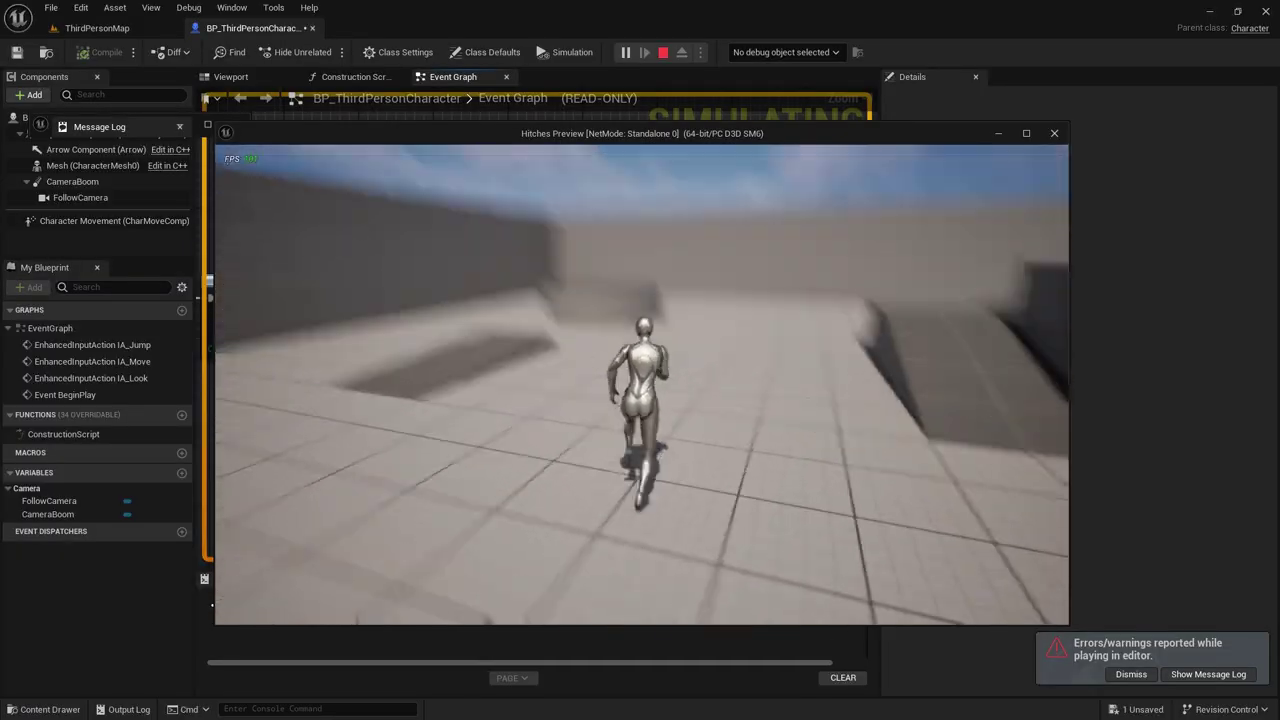
key("space")
key("space")
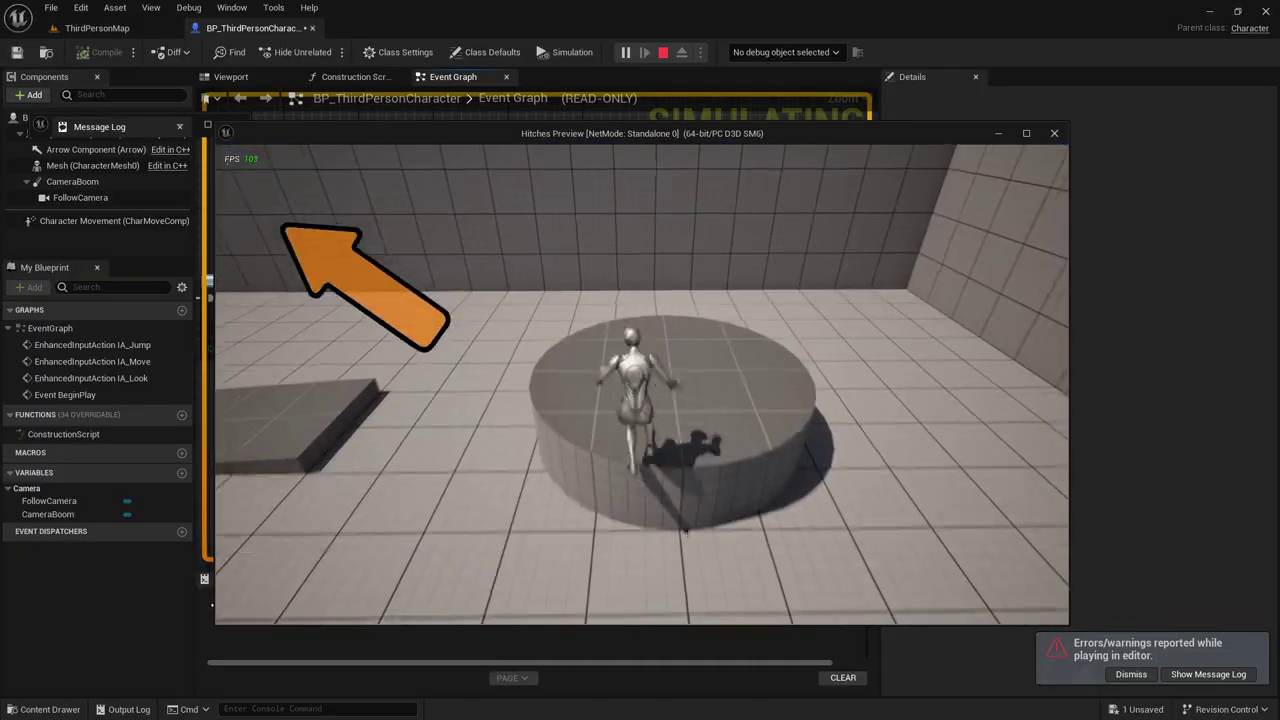
key("space")
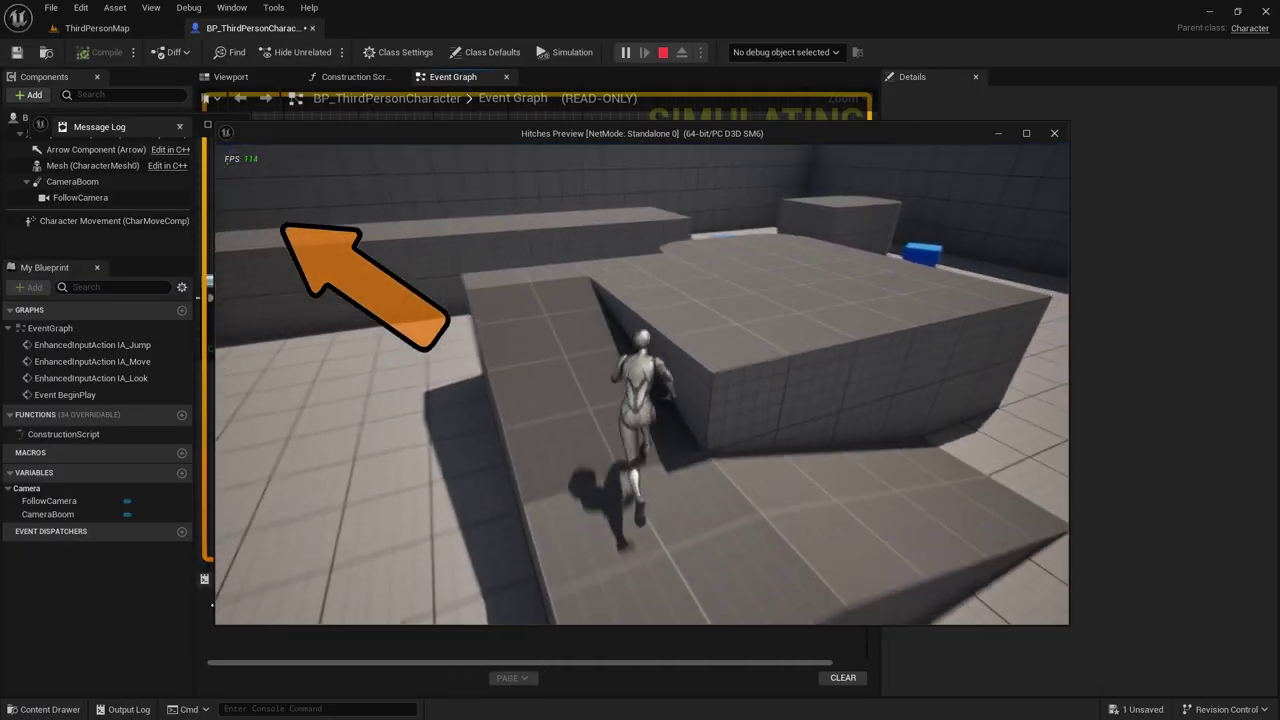
key("w")
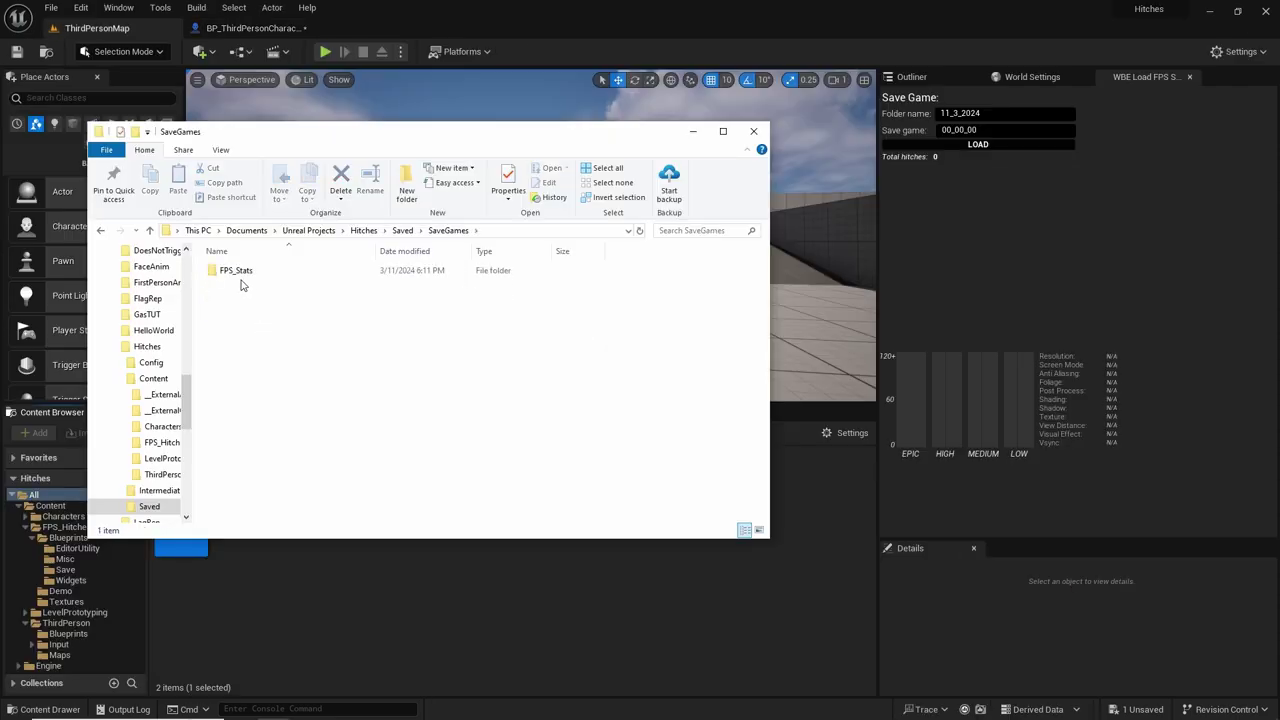
Open the FPS_Stats folder in the project's SaveGames directory, and its 11_3_2024 subfolder
left_click(242, 277)
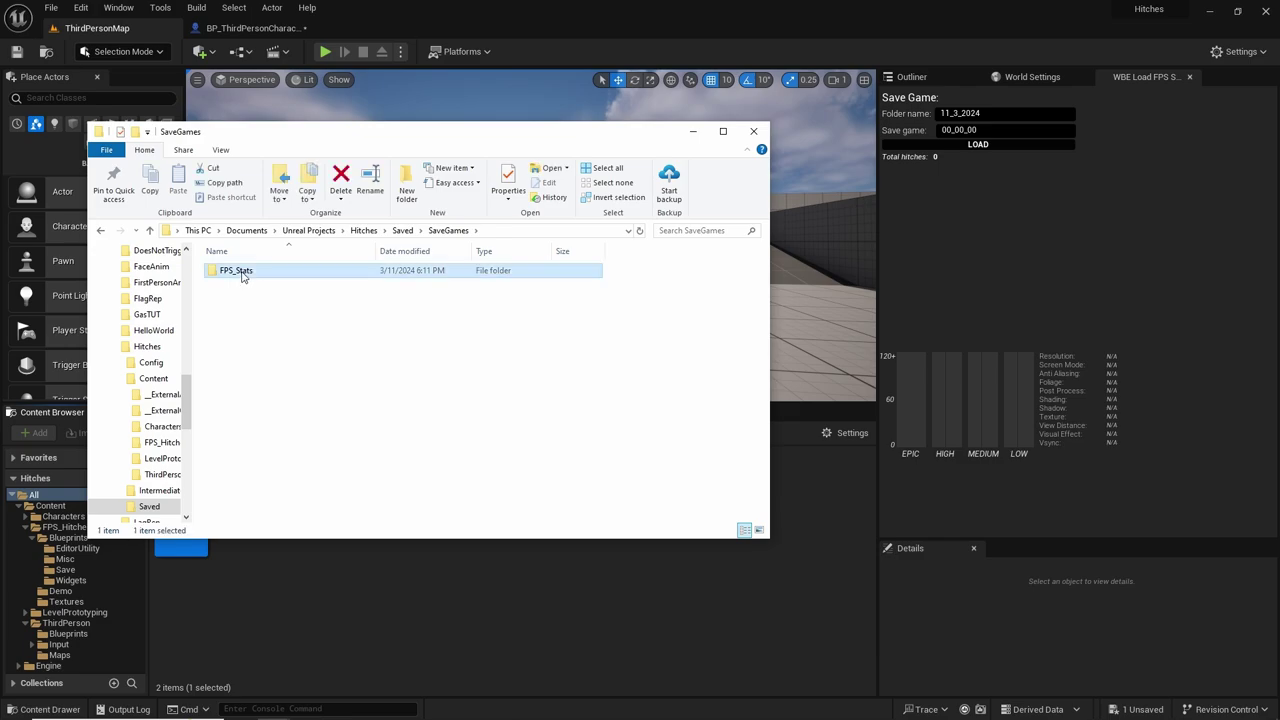
double_click(242, 277)
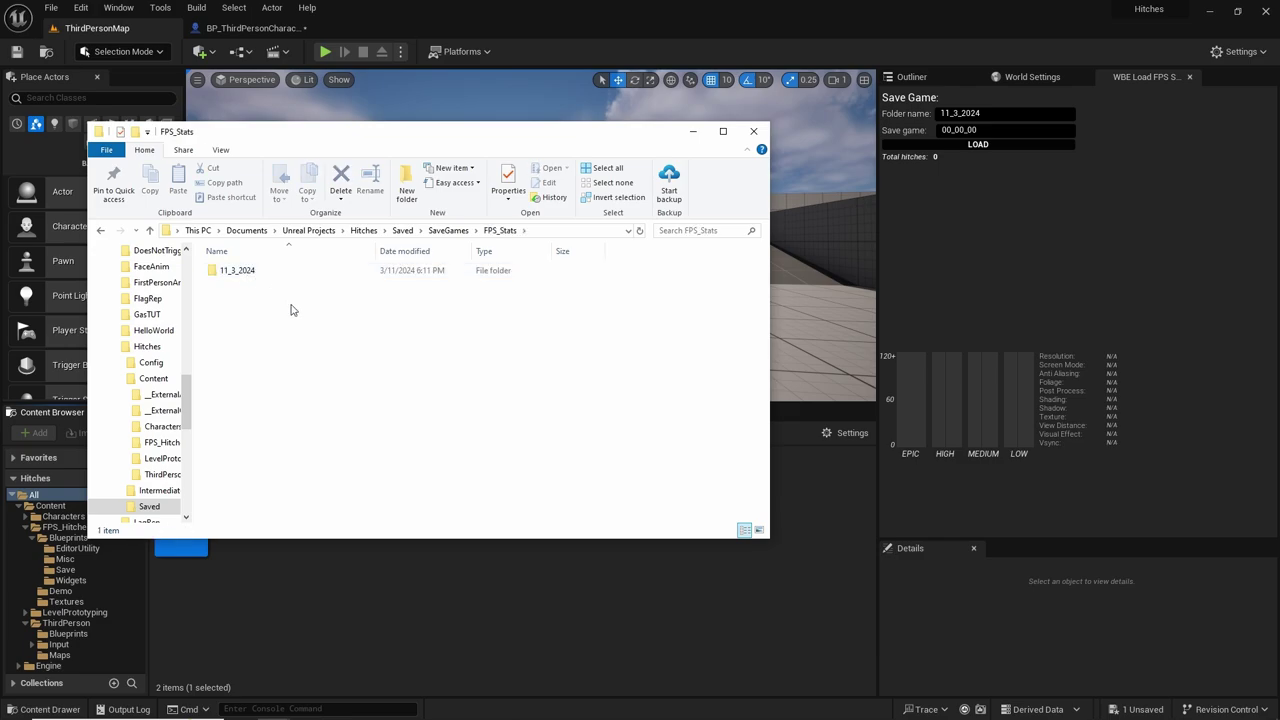
left_click(245, 278)
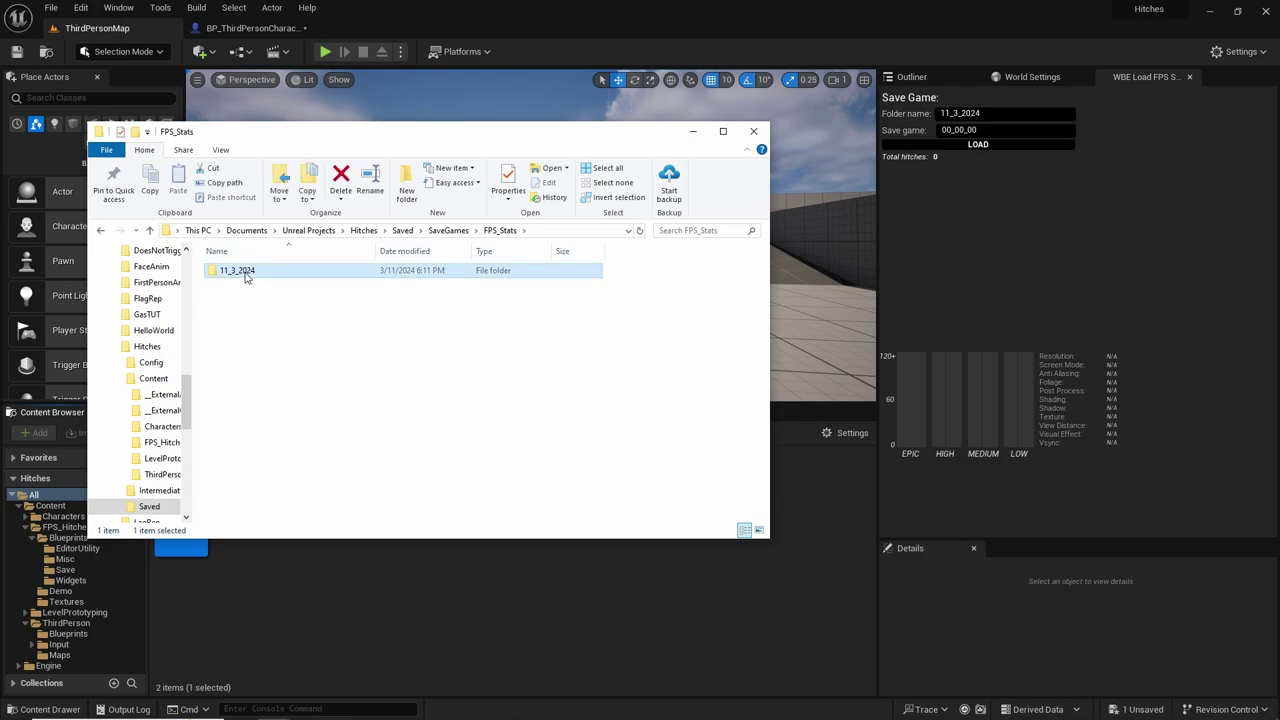
double_click(245, 278)
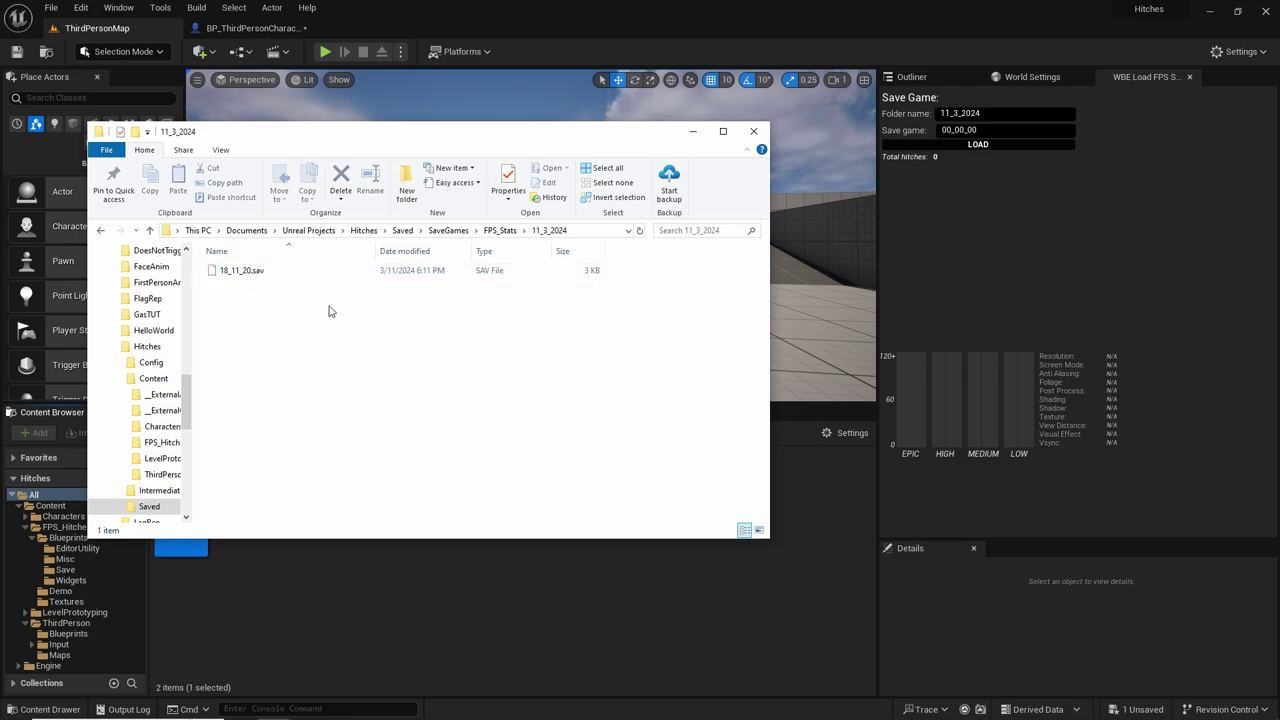
Take the name of the save file 18_11_20.sav and load save game 18_11_20 in the WBE Load FPS Saves widget
left_click(250, 271)
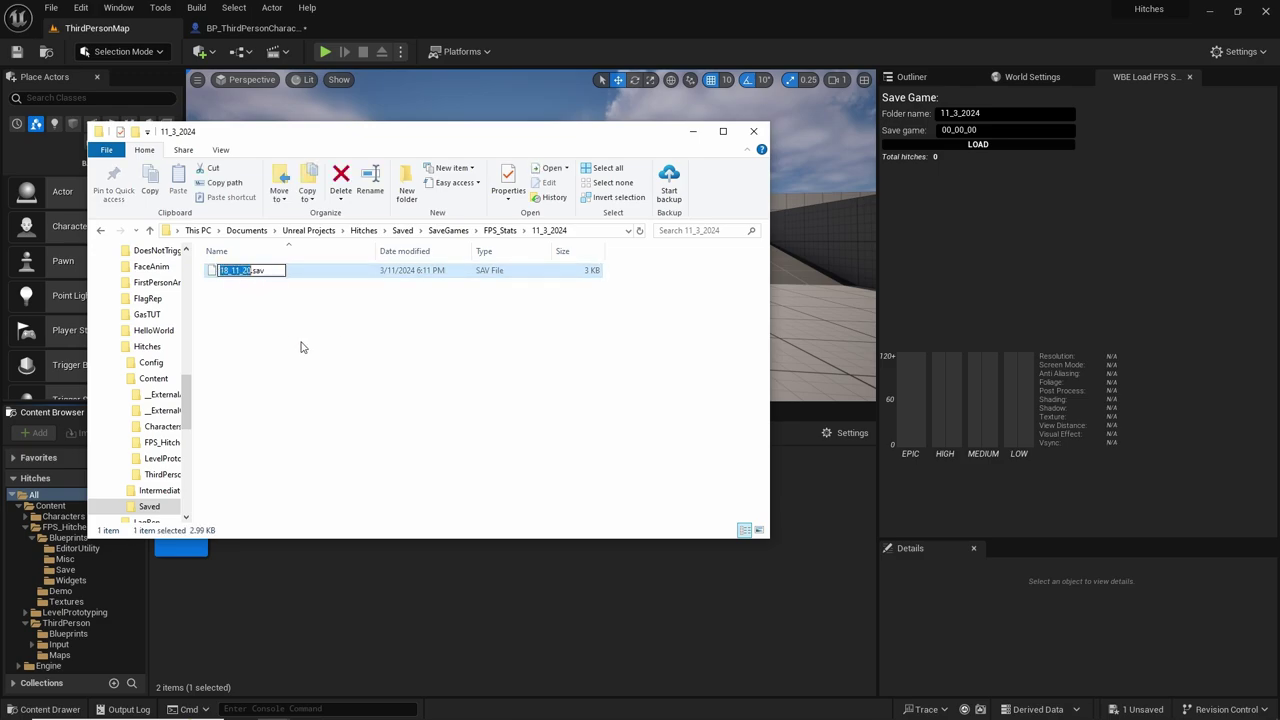
left_click(330, 340)
left_click(969, 130)
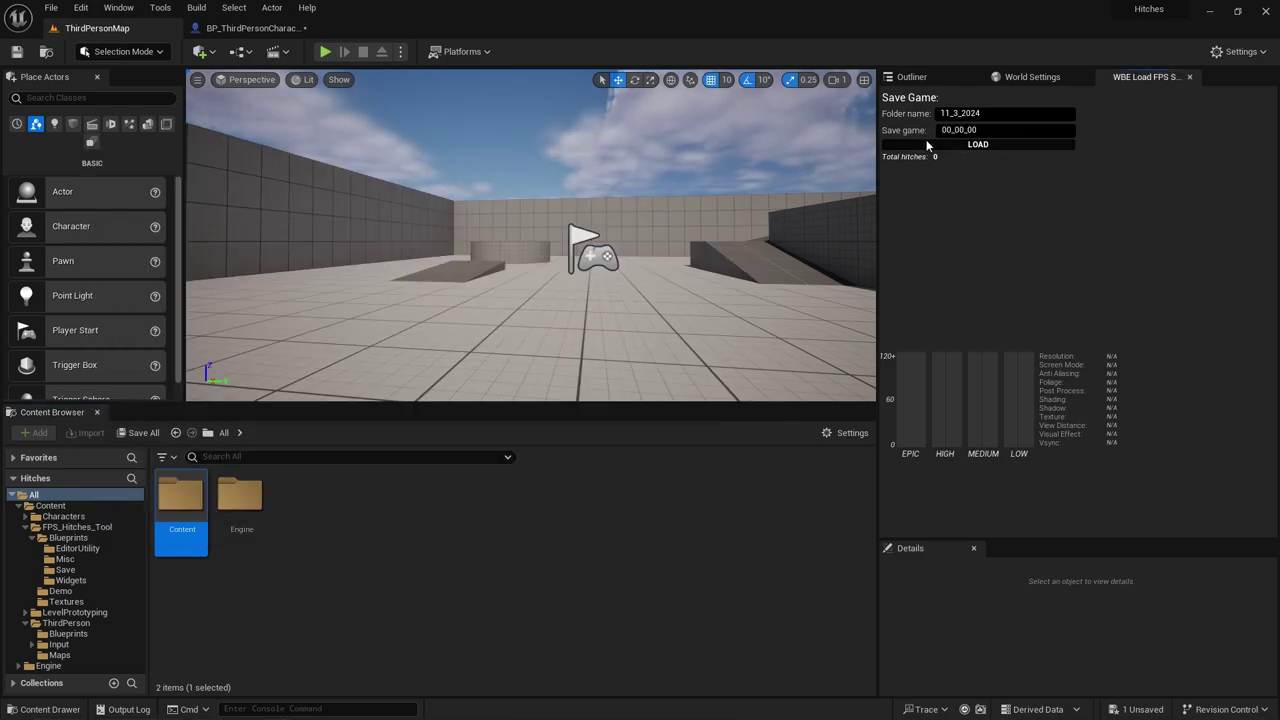
left_click(978, 146)
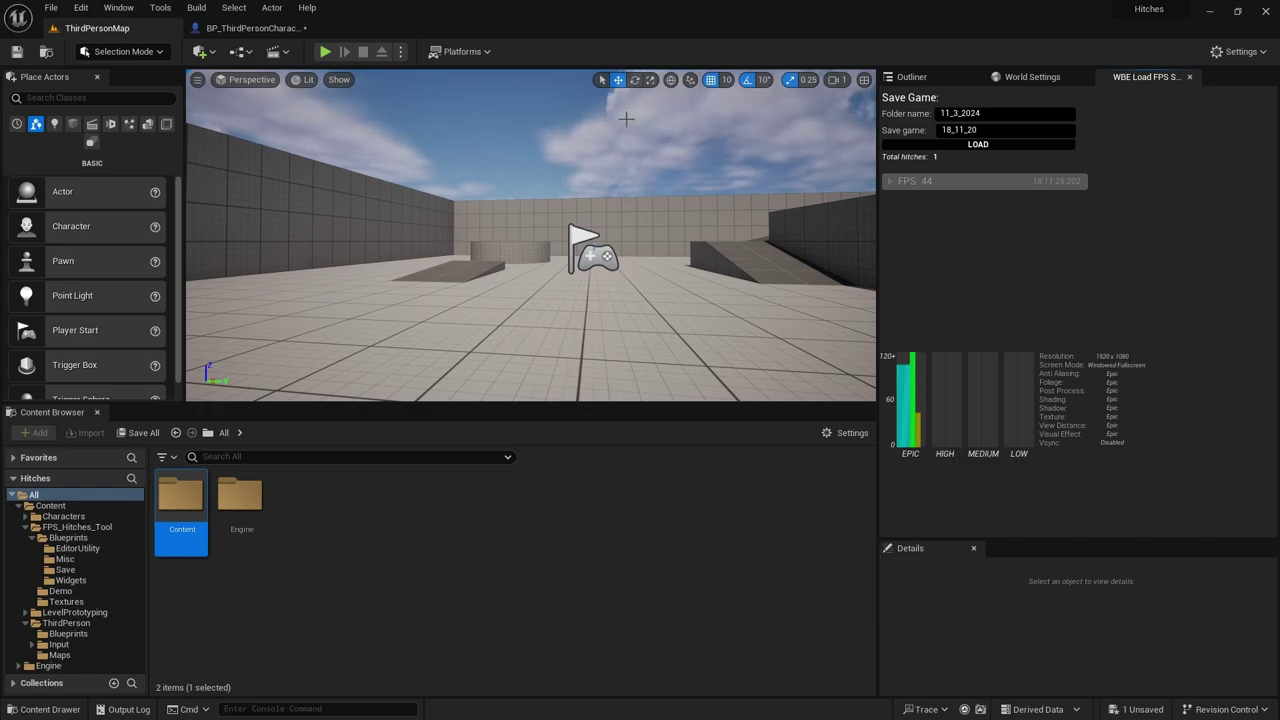
Play-test the level again from the ThirdPersonMap editor, running the character forward
left_click(325, 51)
key("w")
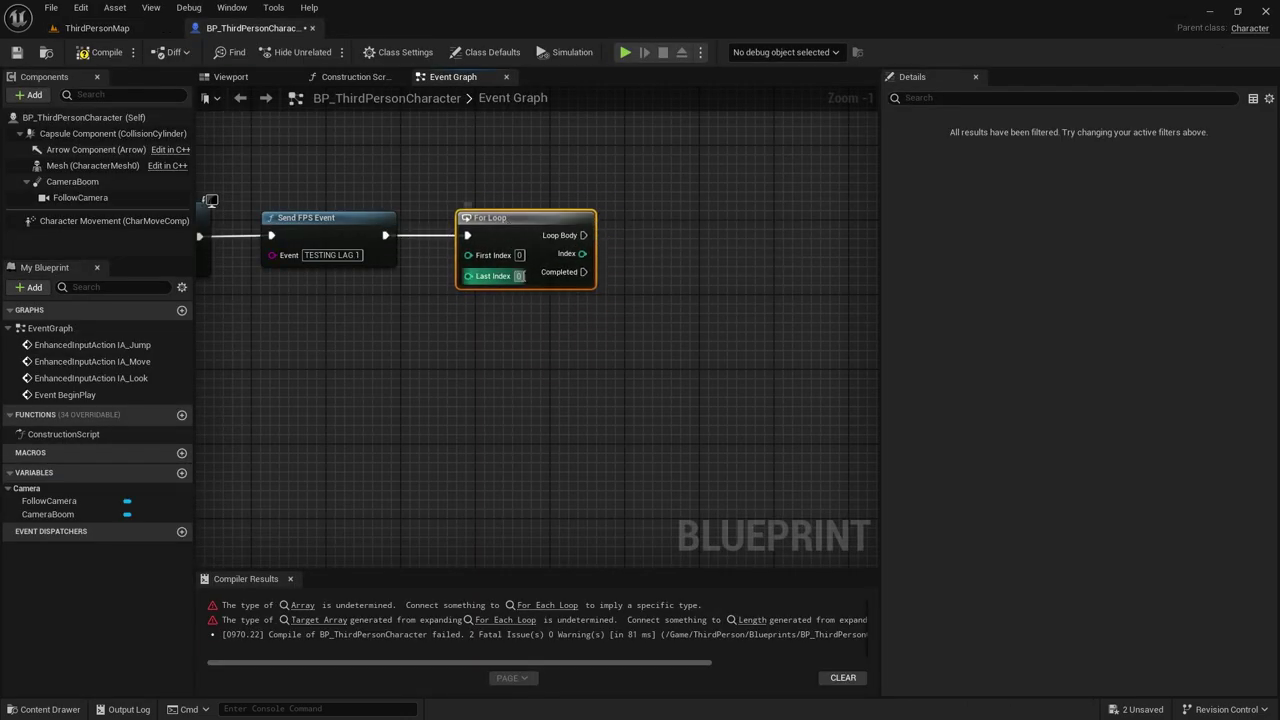
Set the For Loop's Last Index to 100 and wire a Spawn Actor from Class node between its Loop Body and Print String
left_click(654, 352)
right_click_drag(654, 352, 532, 395)
right_click_drag(586, 285, 590, 340)
scroll(640, 315, "up", 1)
right_click(658, 308)
type("spawn actor")
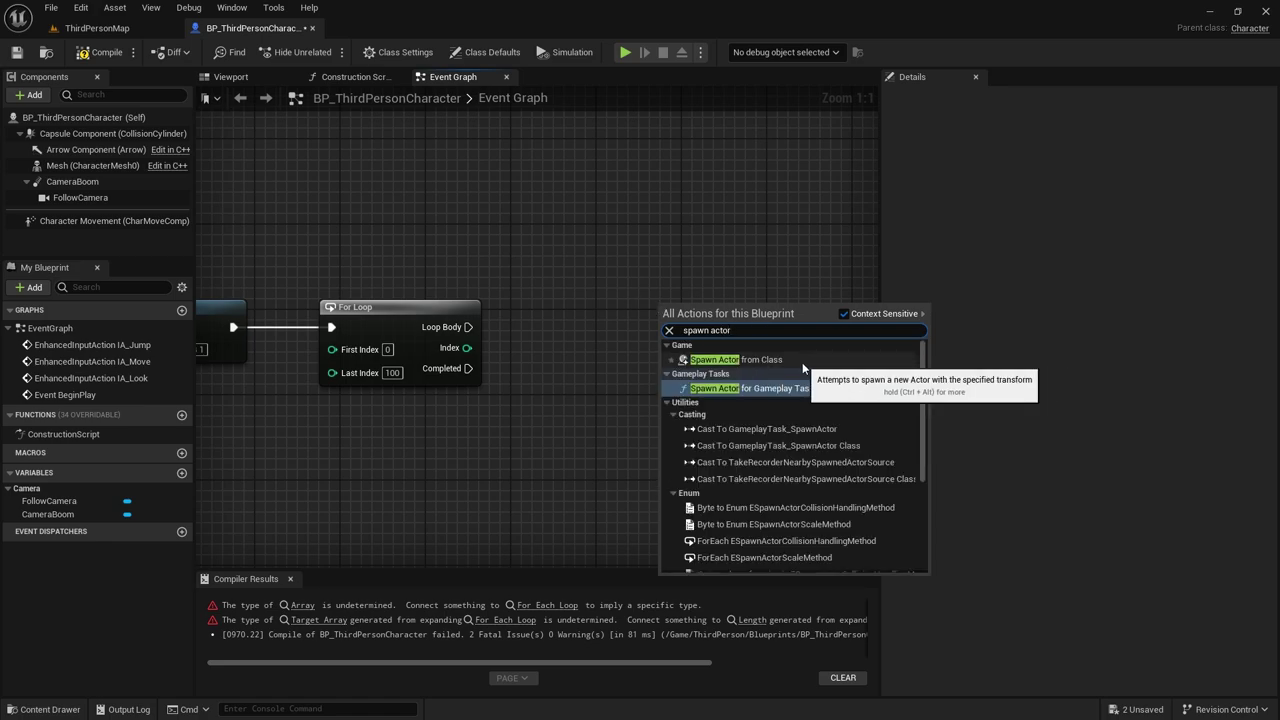
left_click(761, 360)
left_click_drag(468, 327, 566, 306)
scroll(566, 306, "down", 1)
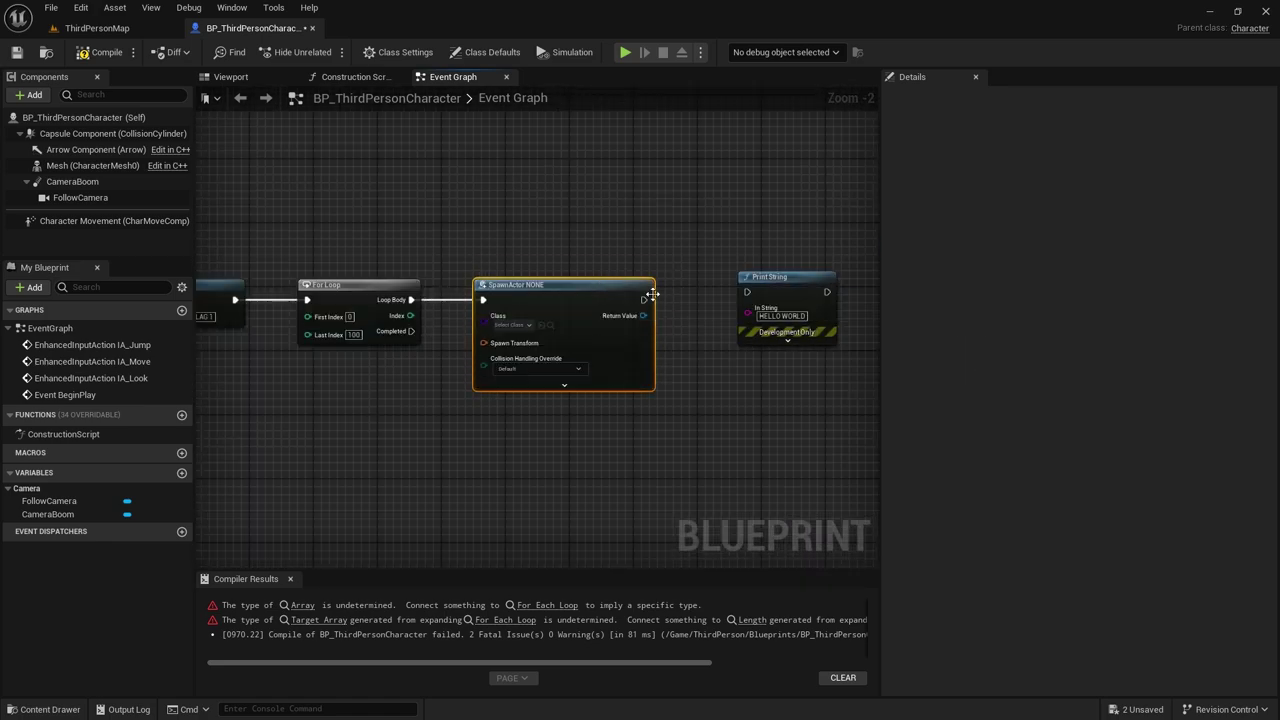
left_click_drag(651, 289, 750, 291)
scroll(561, 372, "up", 1)
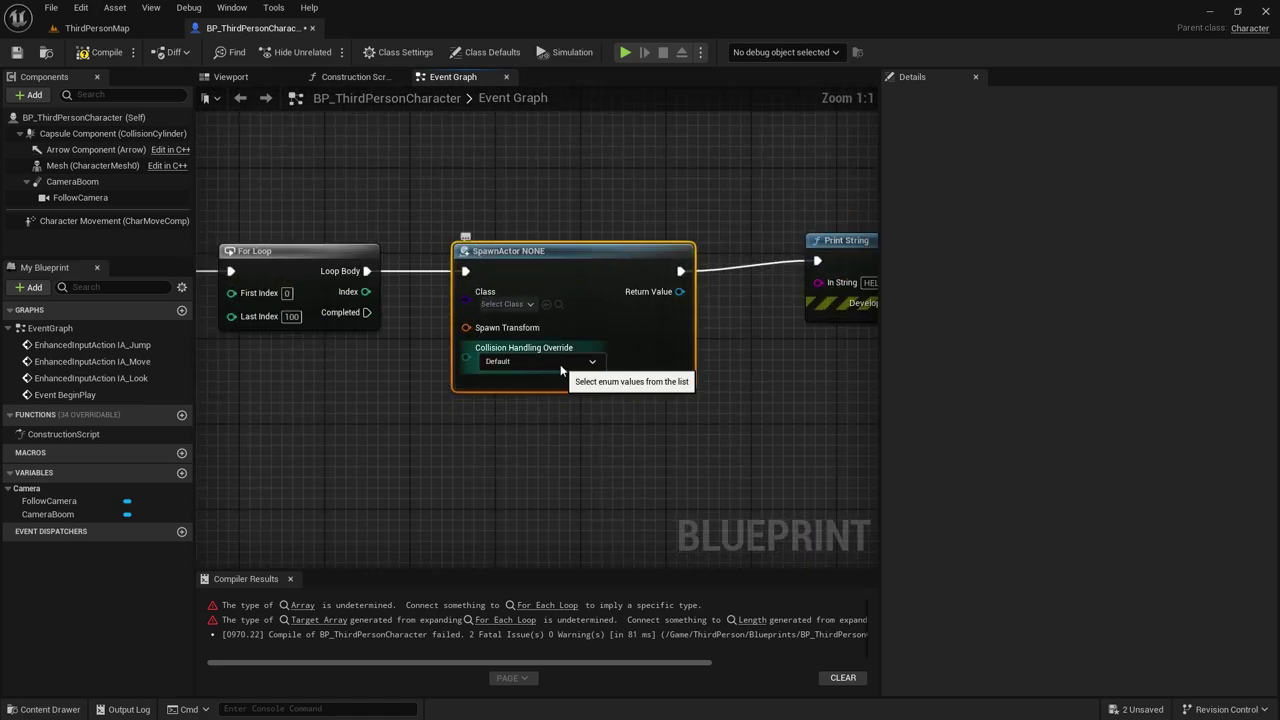
Set the SpawnActor class to BP_ThirdPersonCharacter and promote its Spawn Transform input to a variable
left_click(521, 304)
type("thirdper")
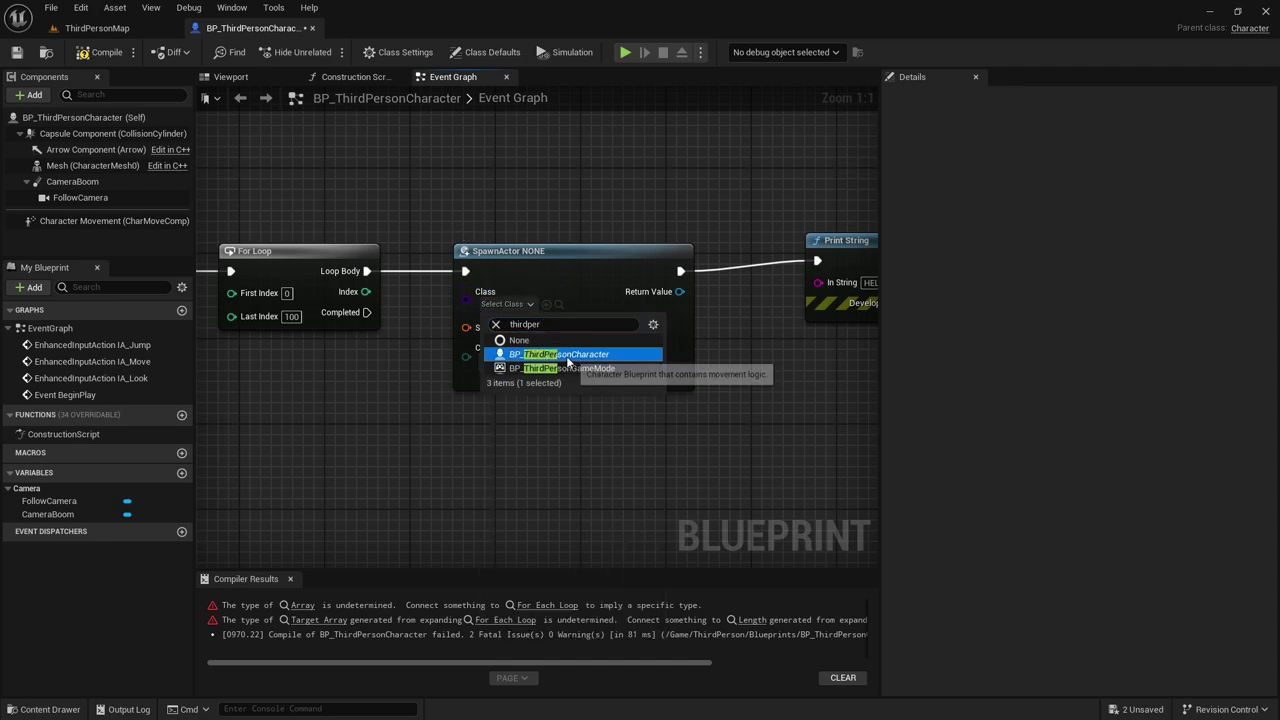
left_click(566, 359)
left_click(100, 52)
right_click_drag(517, 463, 593, 447)
left_click_drag(542, 311, 404, 391)
left_click(457, 463)
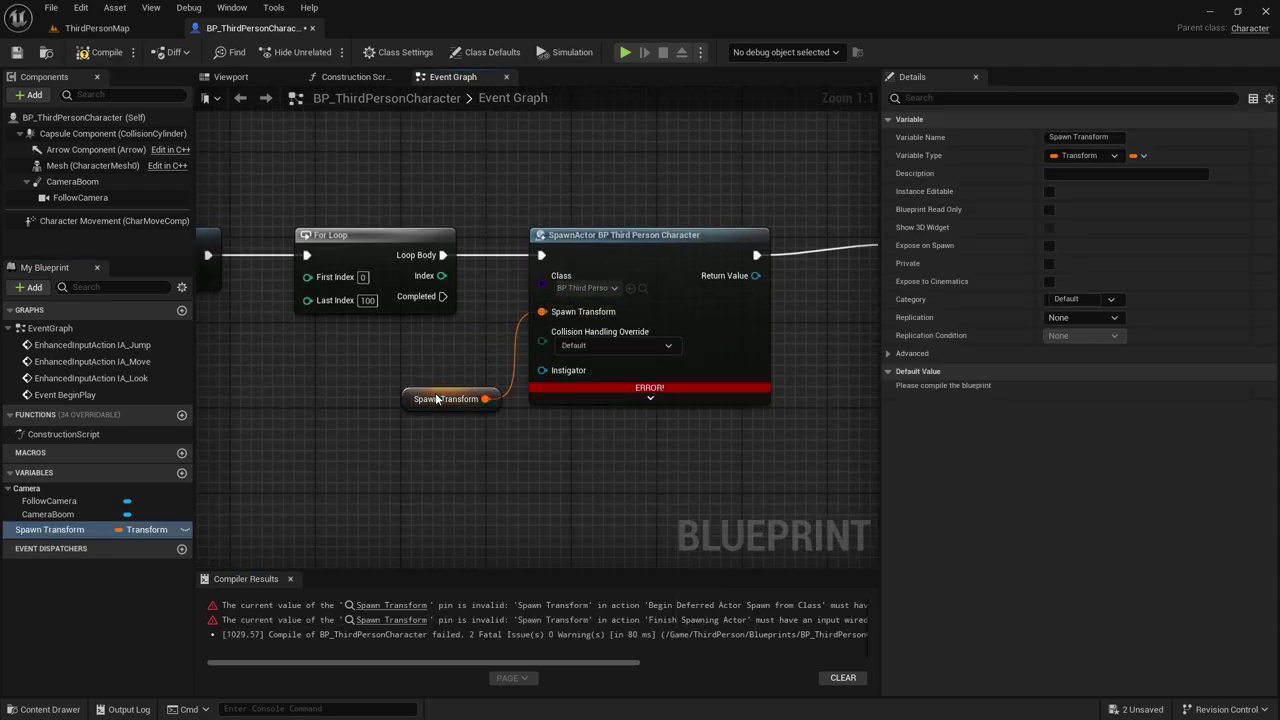
Compile the blueprint and play-test the actor-spawning loop, running and jumping with the character before ending the session
left_click(100, 52)
left_click(625, 53)
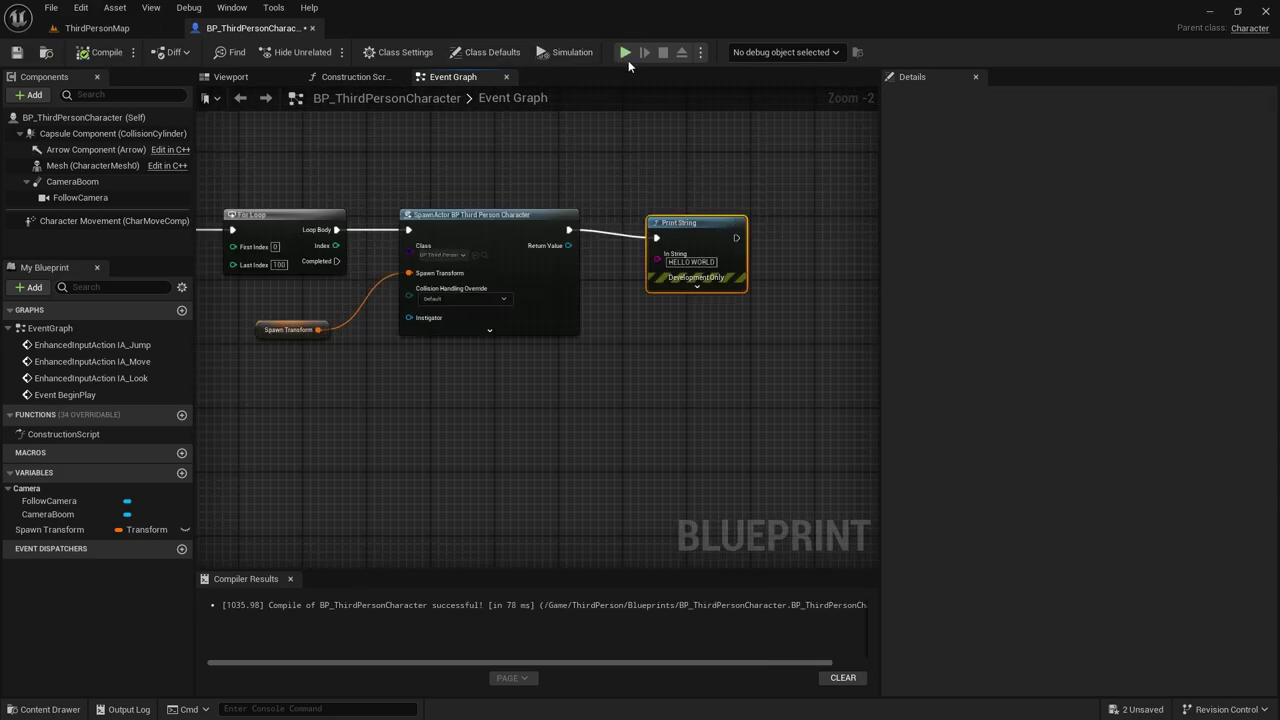
key("w")
key("space")
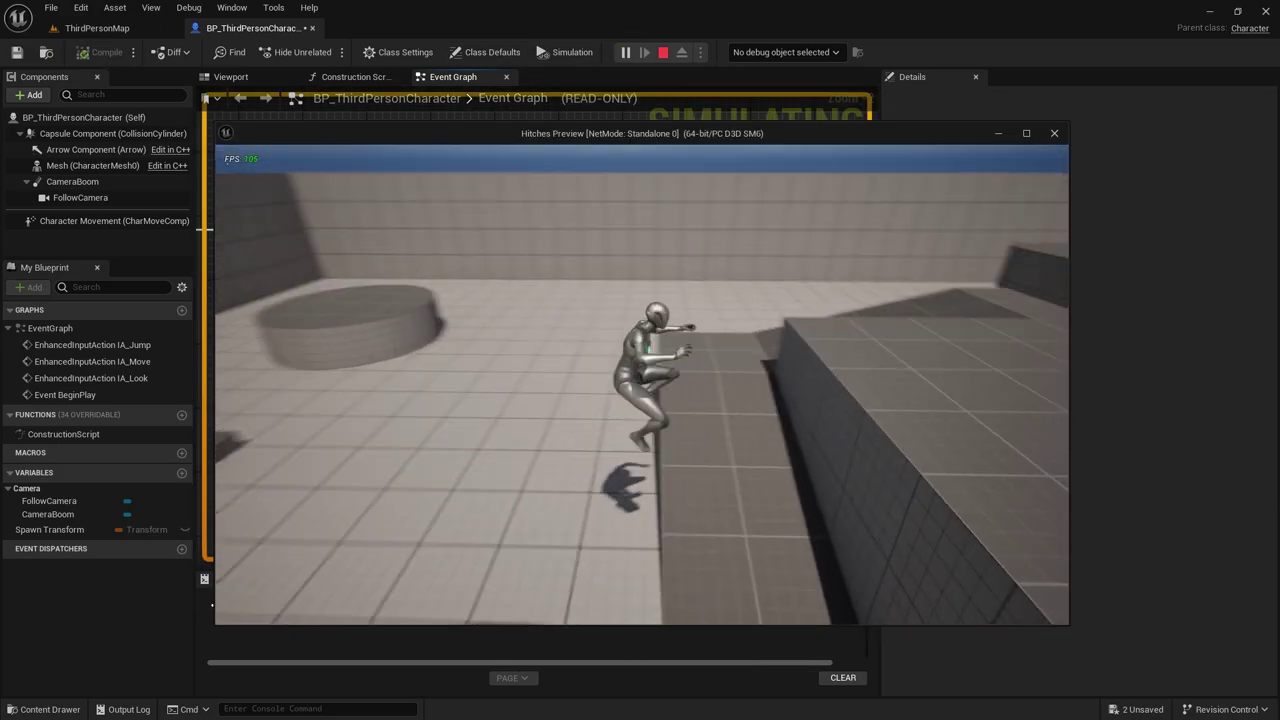
key("Escape")
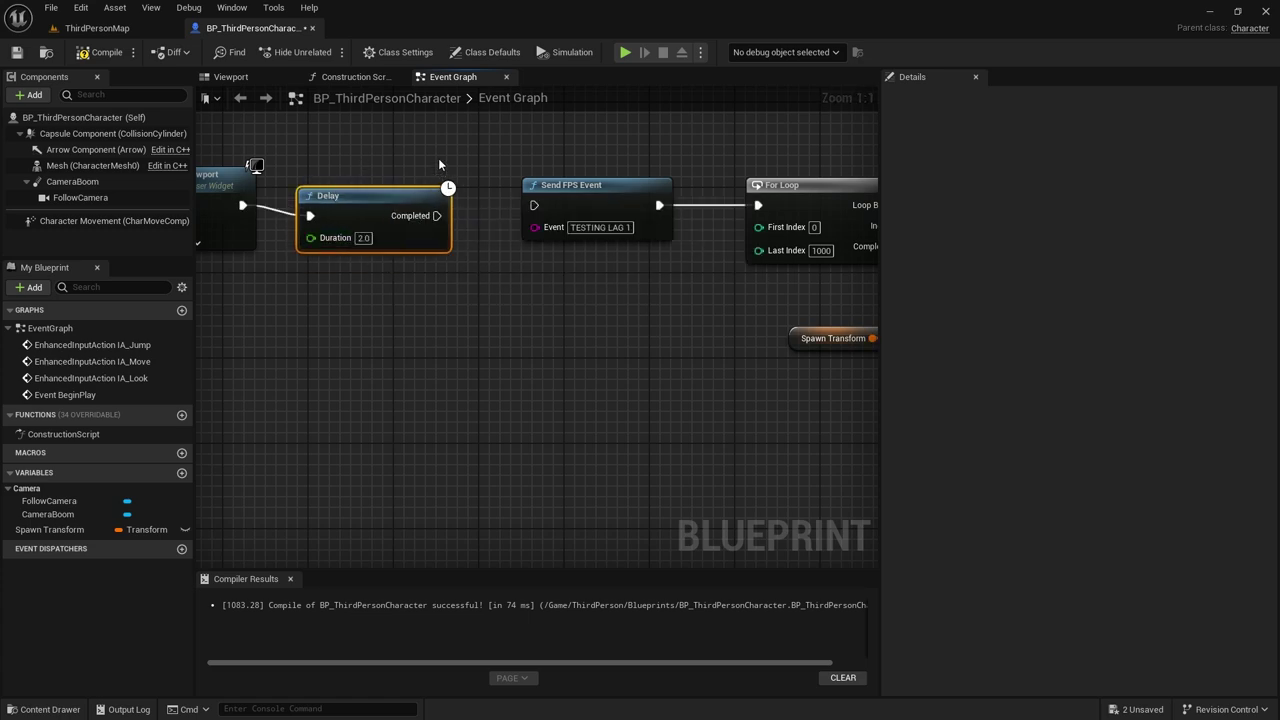
Connect the Delay node's Completed output to Send FPS Event and set the For Loop's Last Index to 10
left_click_drag(437, 216, 534, 206)
right_click_drag(620, 276, 320, 323)
left_click(521, 297)
type("10")
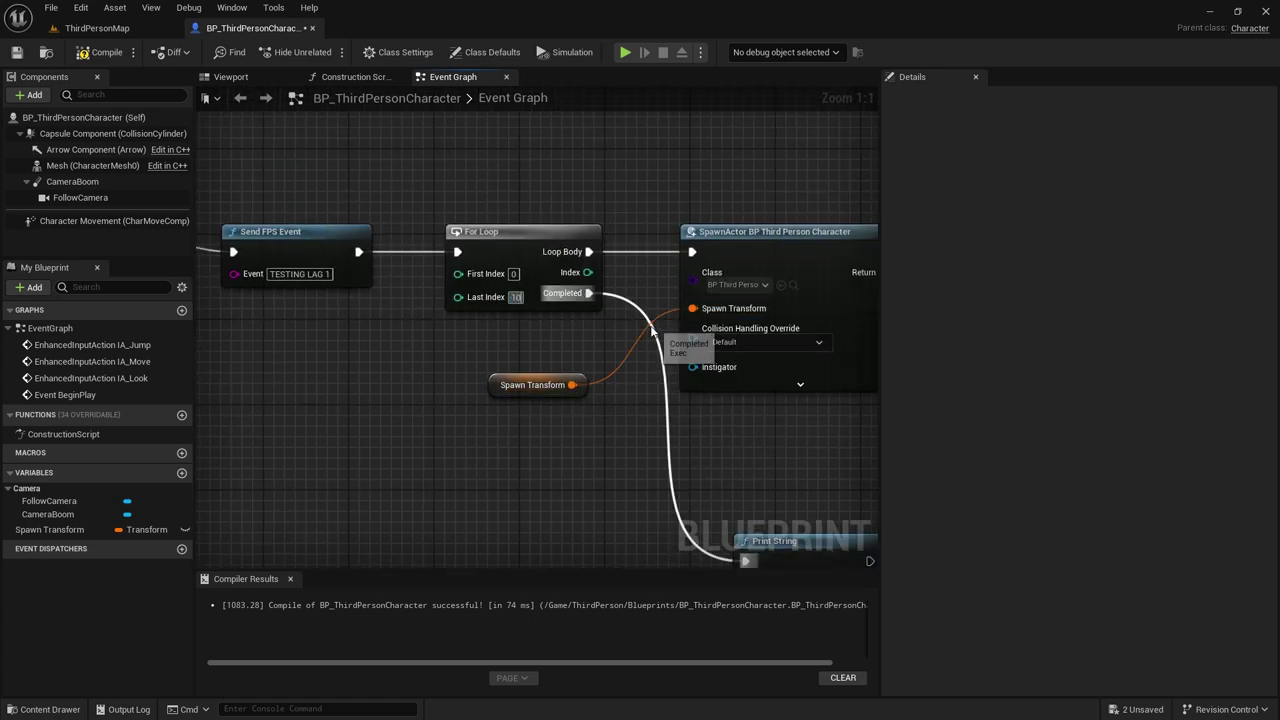
scroll(583, 205, "down", 2)
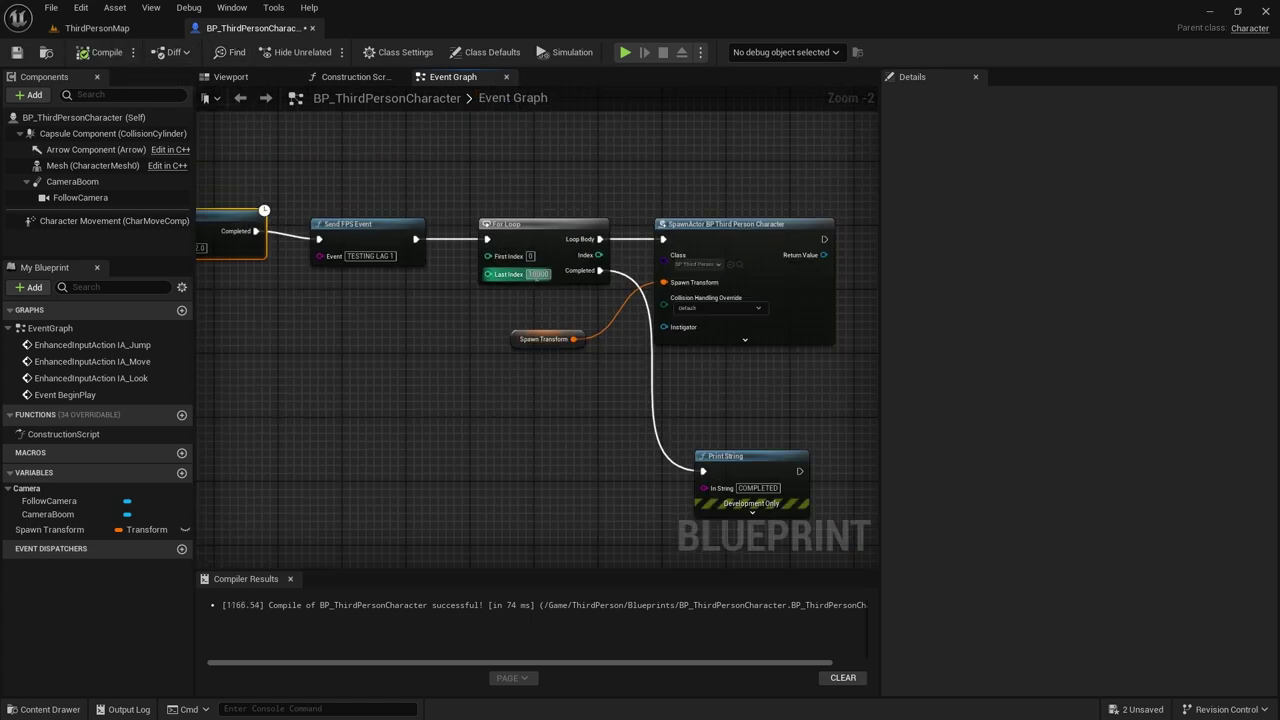
Play-test the level until the spawning loop prints COMPLETED, moving the character around, and end the session
left_click(624, 52)
key("w")
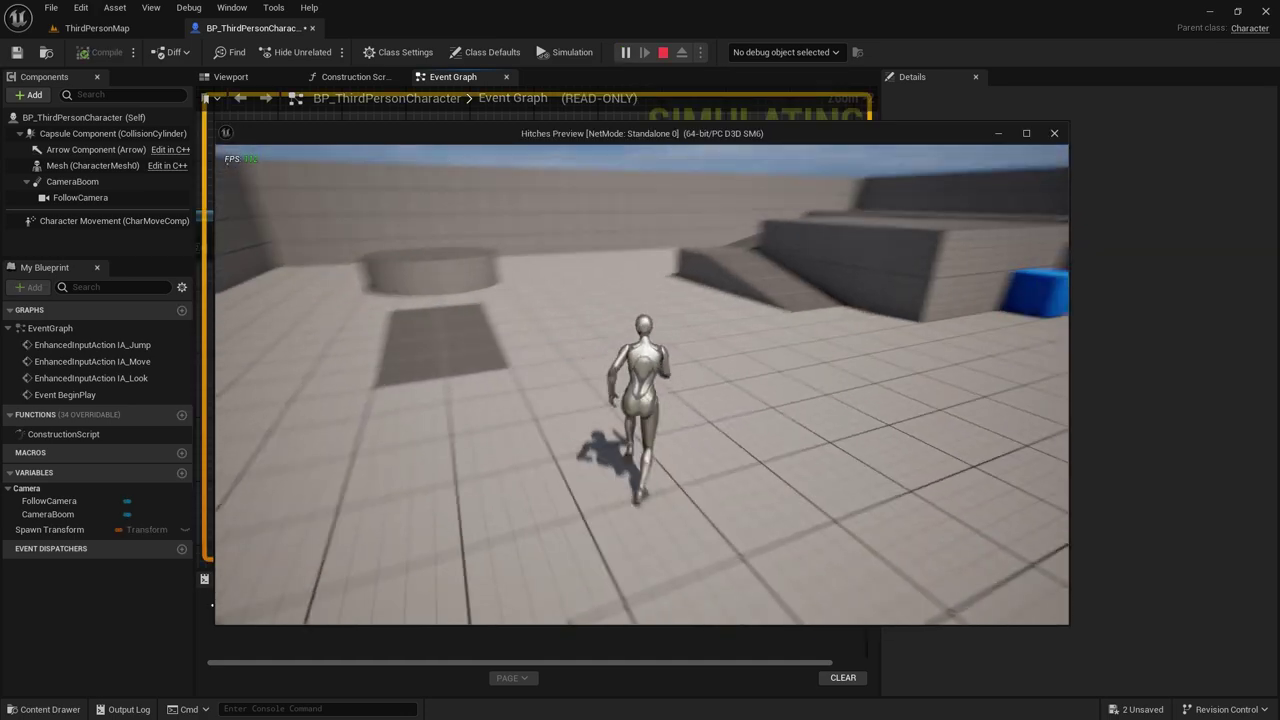
key("super")
key("super")
key("super")
key("super")
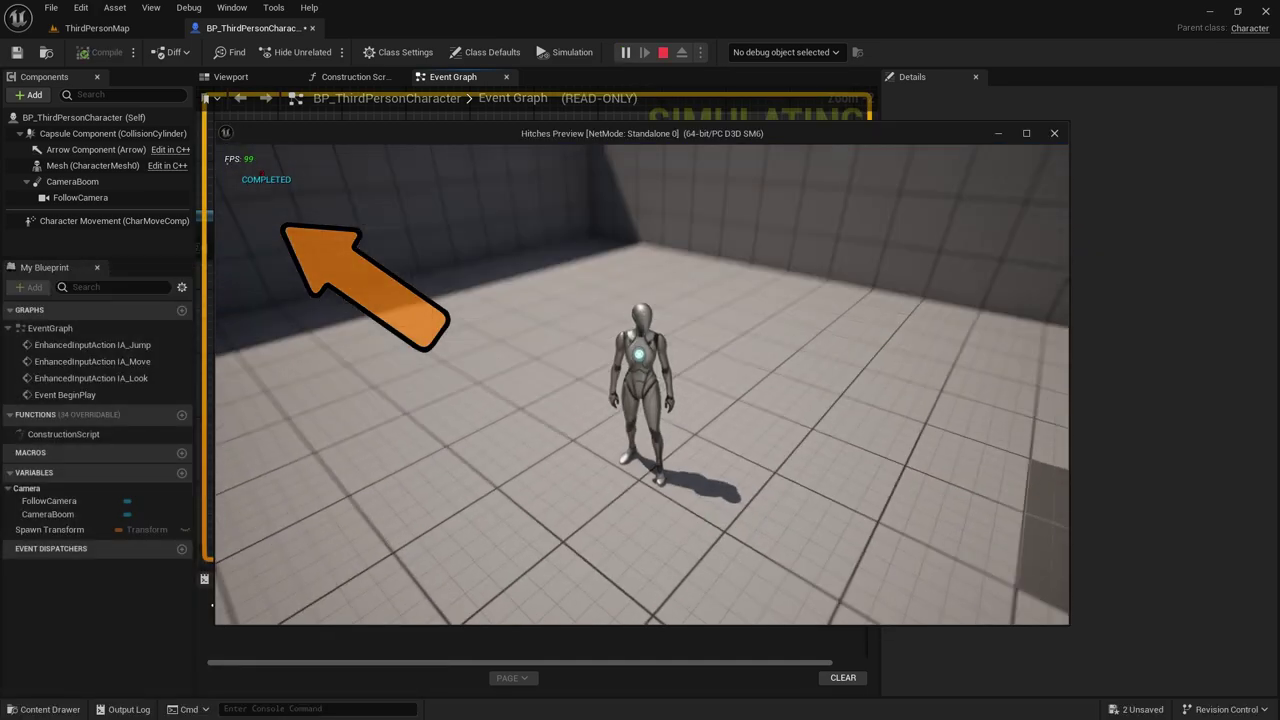
key("w")
key("Escape")
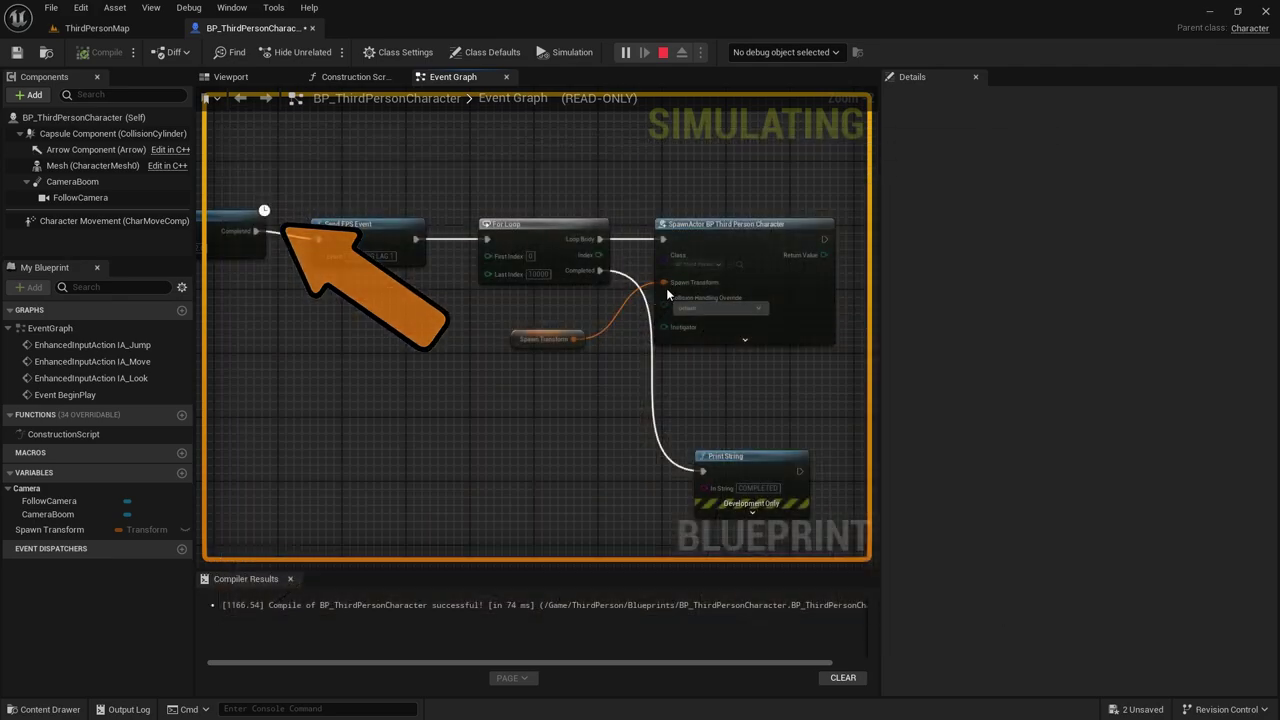
Look up the newest save in the 11_3_2024 folder and load save game 18_19_6 in the FPS saves widget
left_click(97, 28)
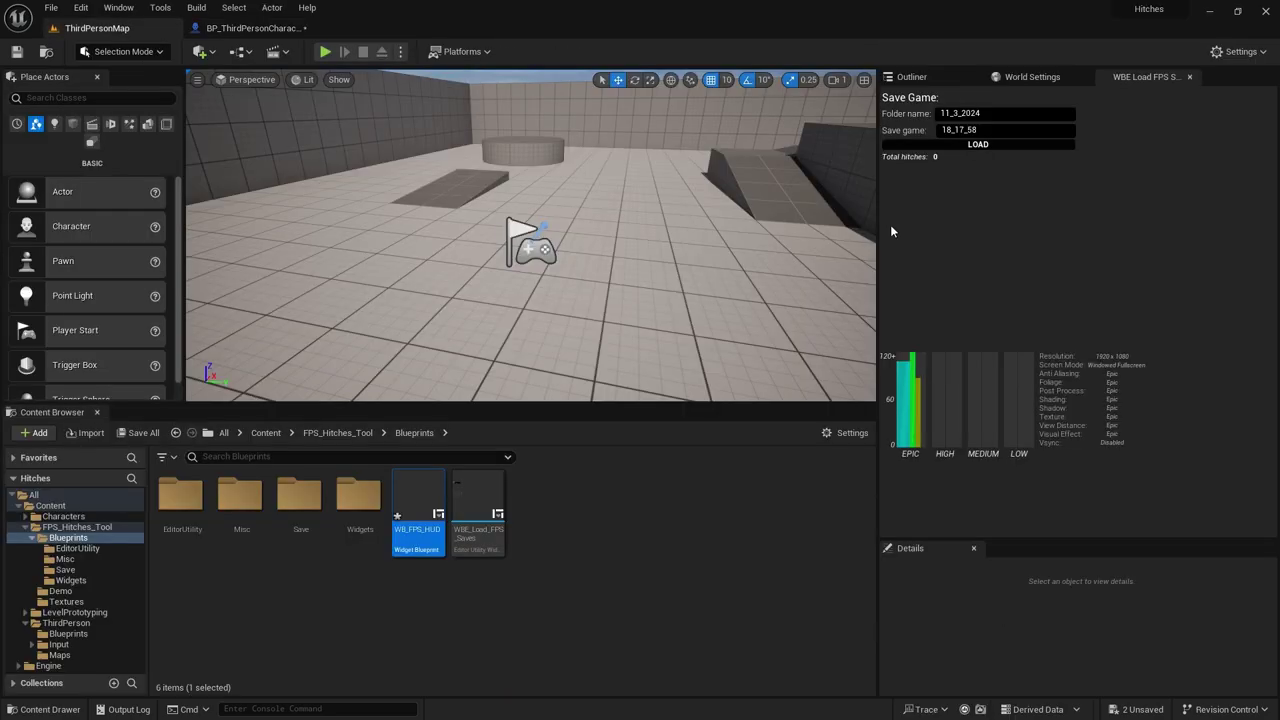
key("super")
mouse_move(273, 707)
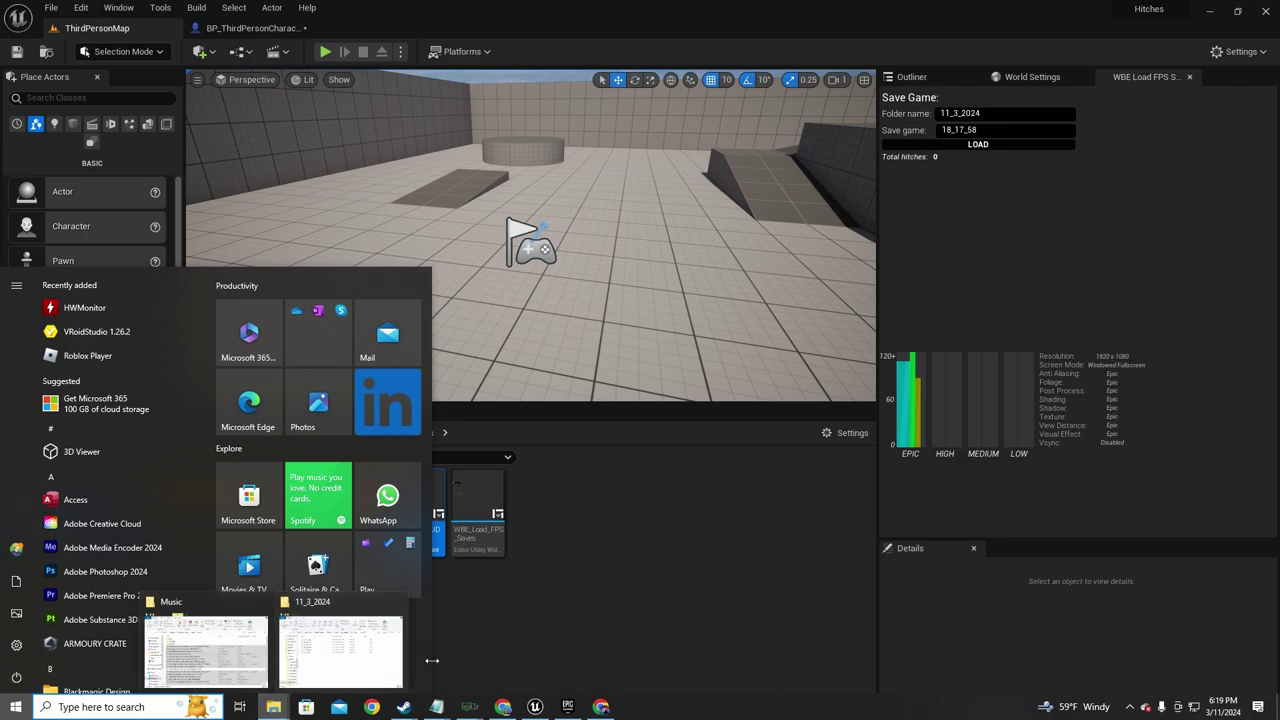
left_click(340, 657)
left_click(245, 346)
left_click(1097, 204)
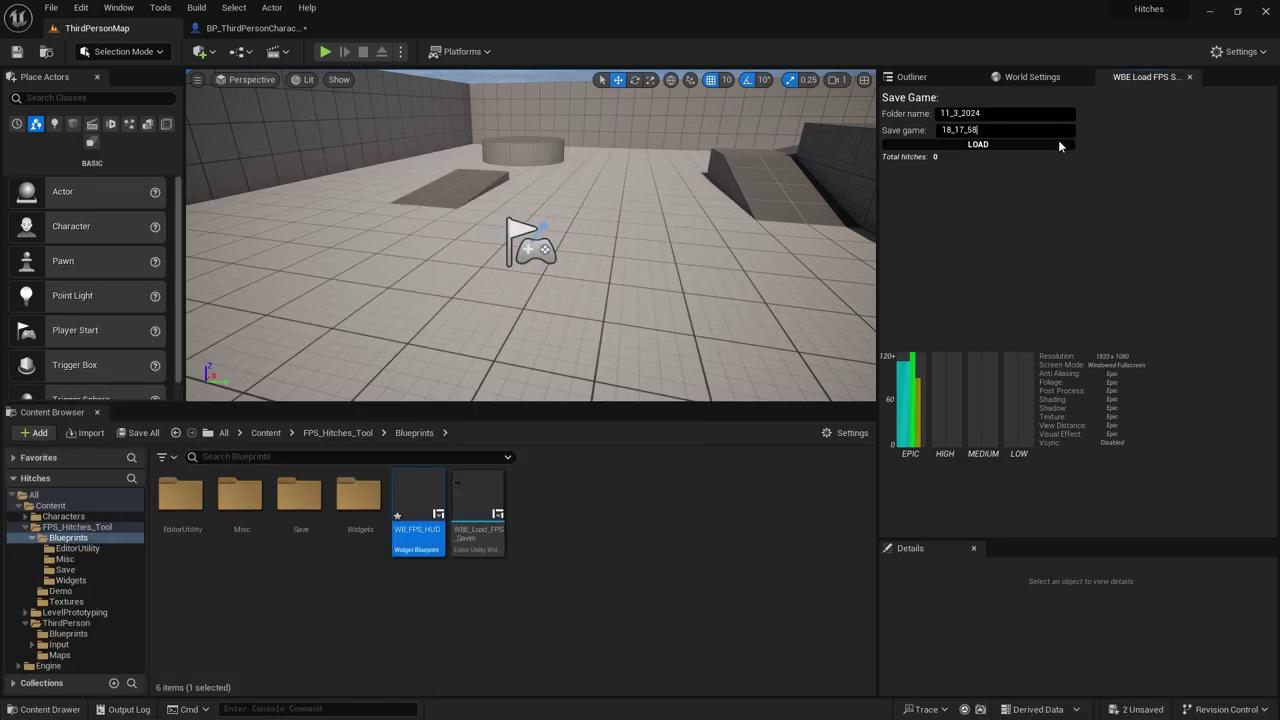
left_click(1006, 143)
Expand the event info of the FPS 2 hitch, browse to its actor asset and open that blueprint
left_click(888, 181)
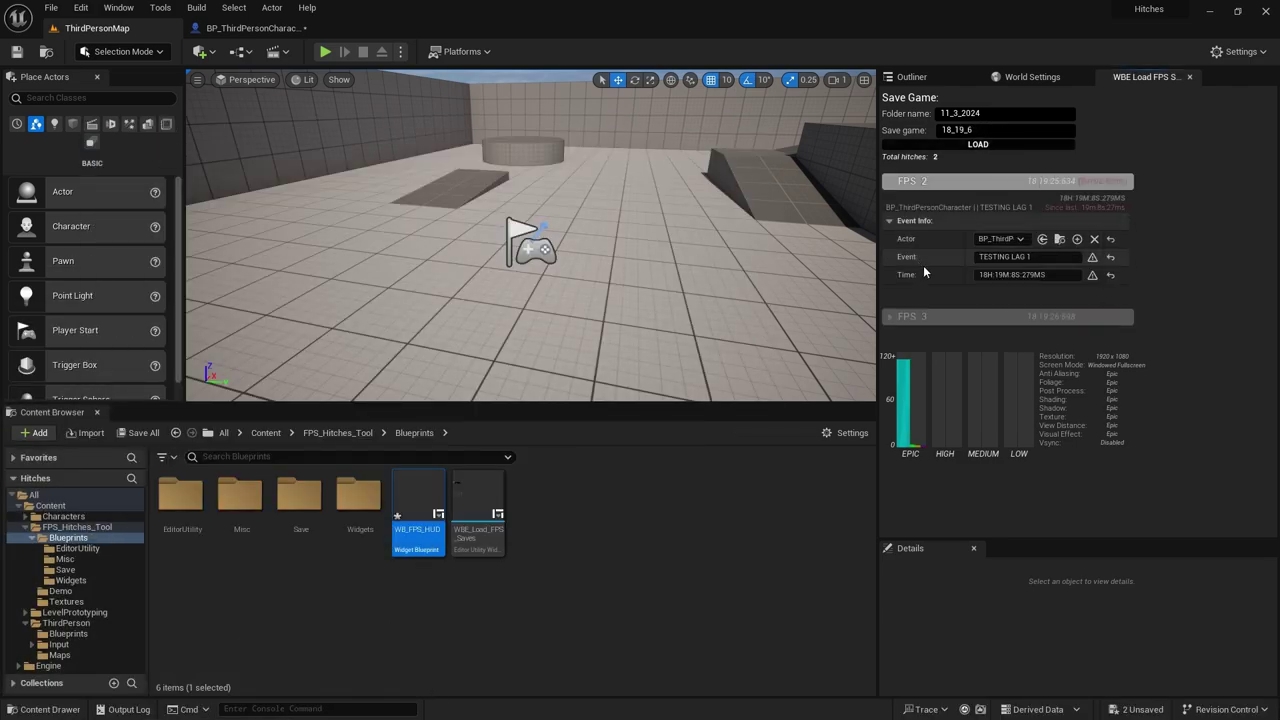
left_click(1060, 240)
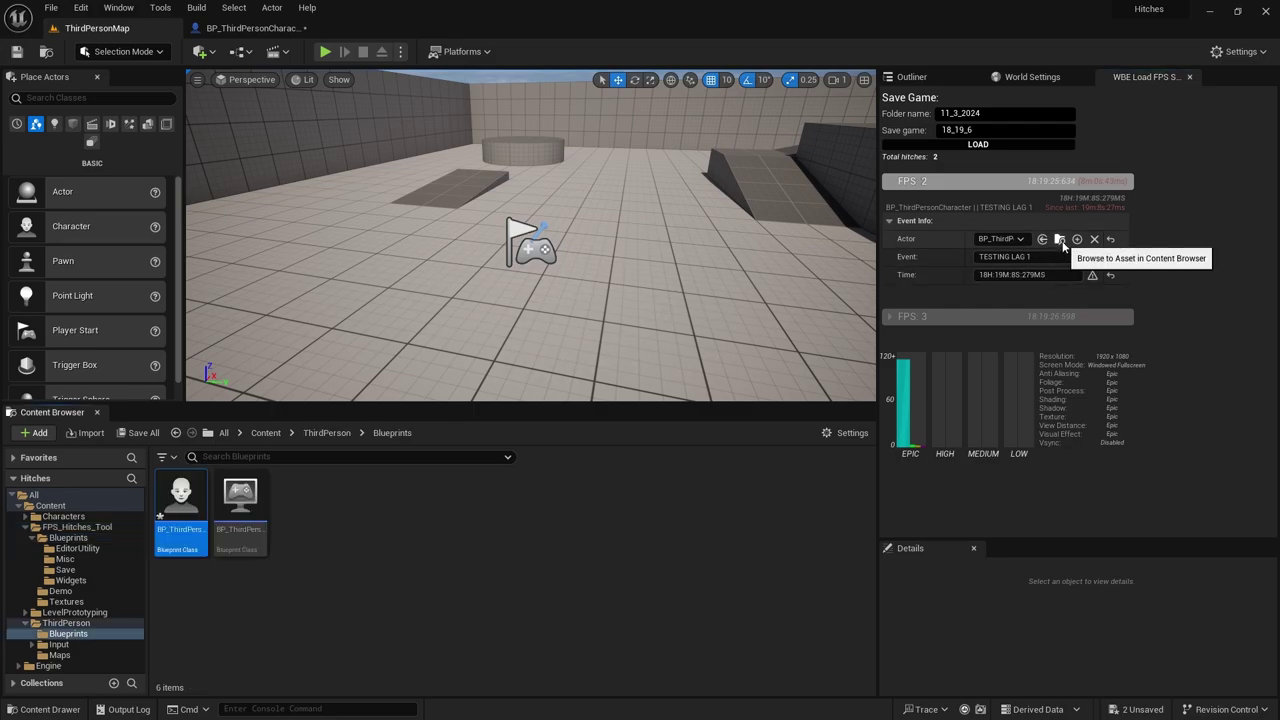
double_click(181, 500)
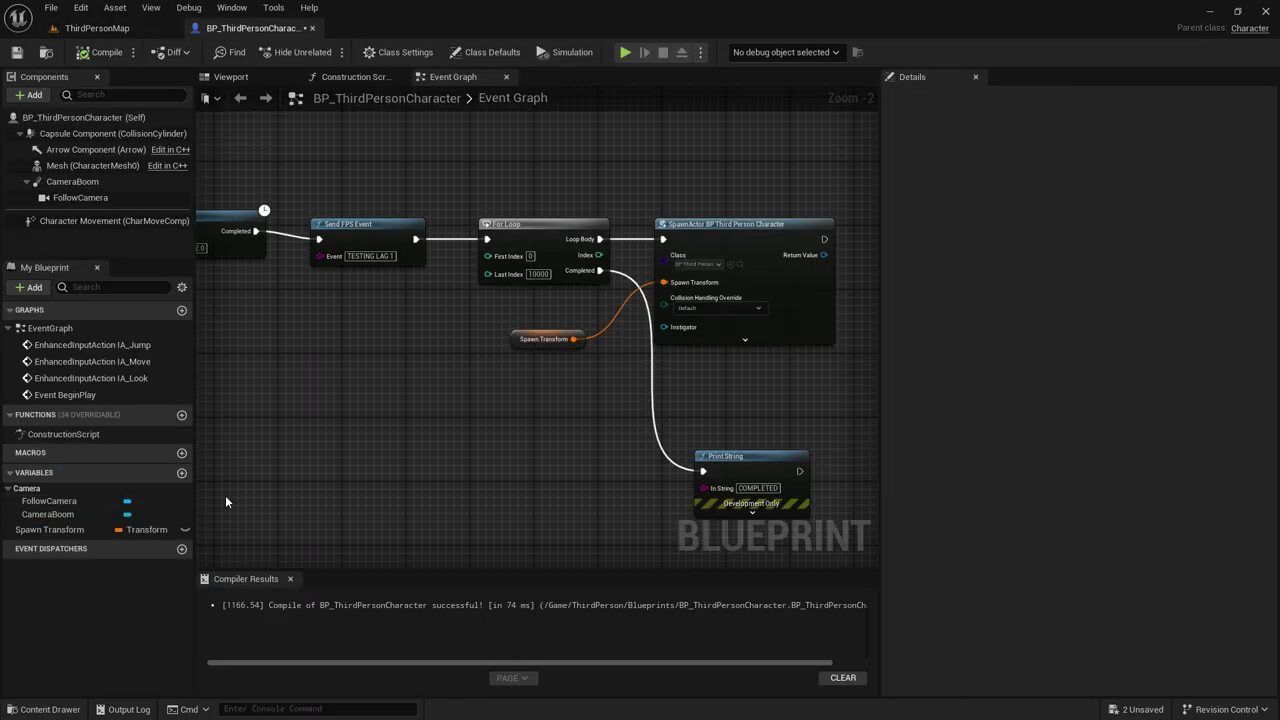
Set the For Loop's Last Index to 5000 and compile the blueprint
scroll(511, 314, "up", 3)
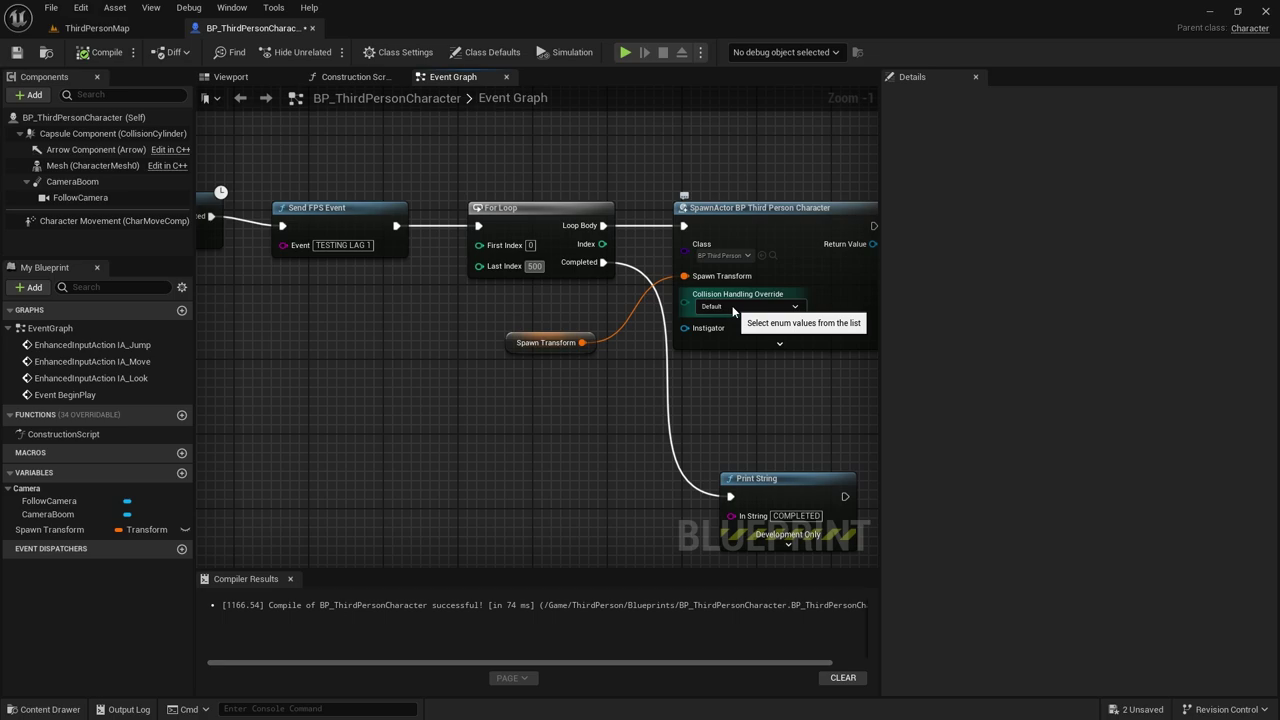
scroll(581, 203, "down", 2)
left_click(92, 55)
Play-test the level with the shortened spawning loop, running around with the character, and end the session
left_click(625, 52)
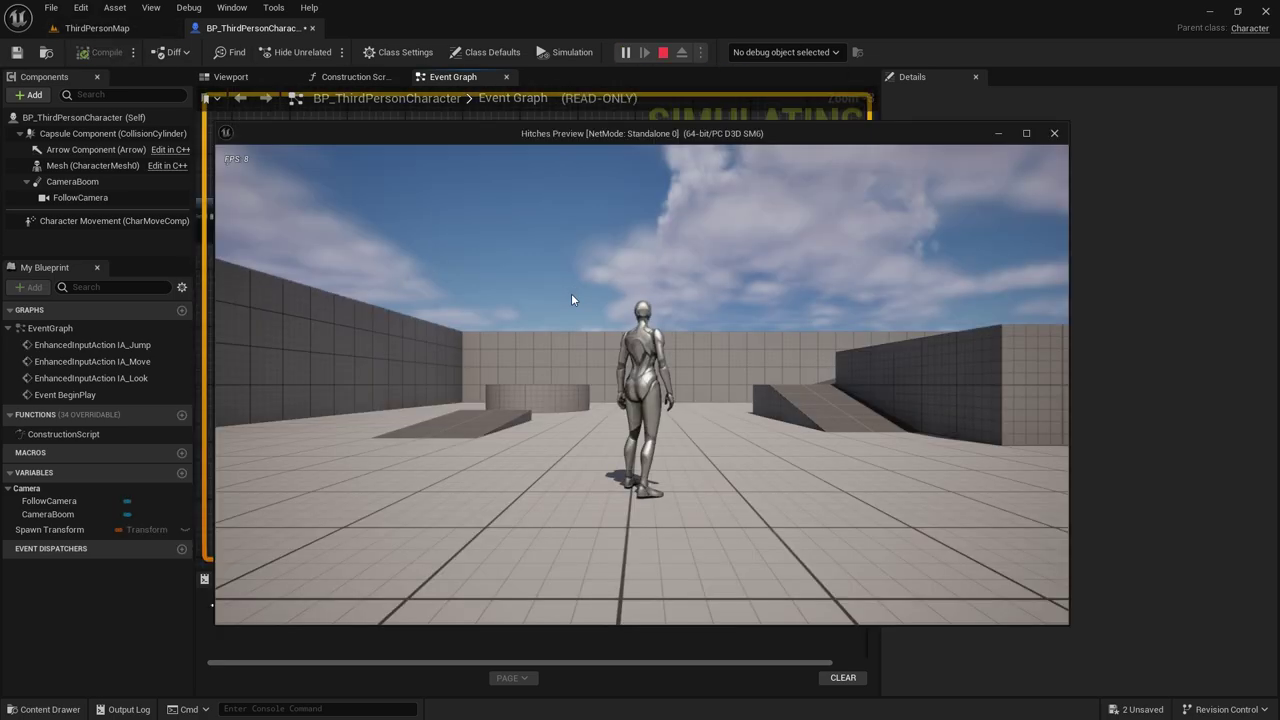
left_click(571, 296)
key("w")
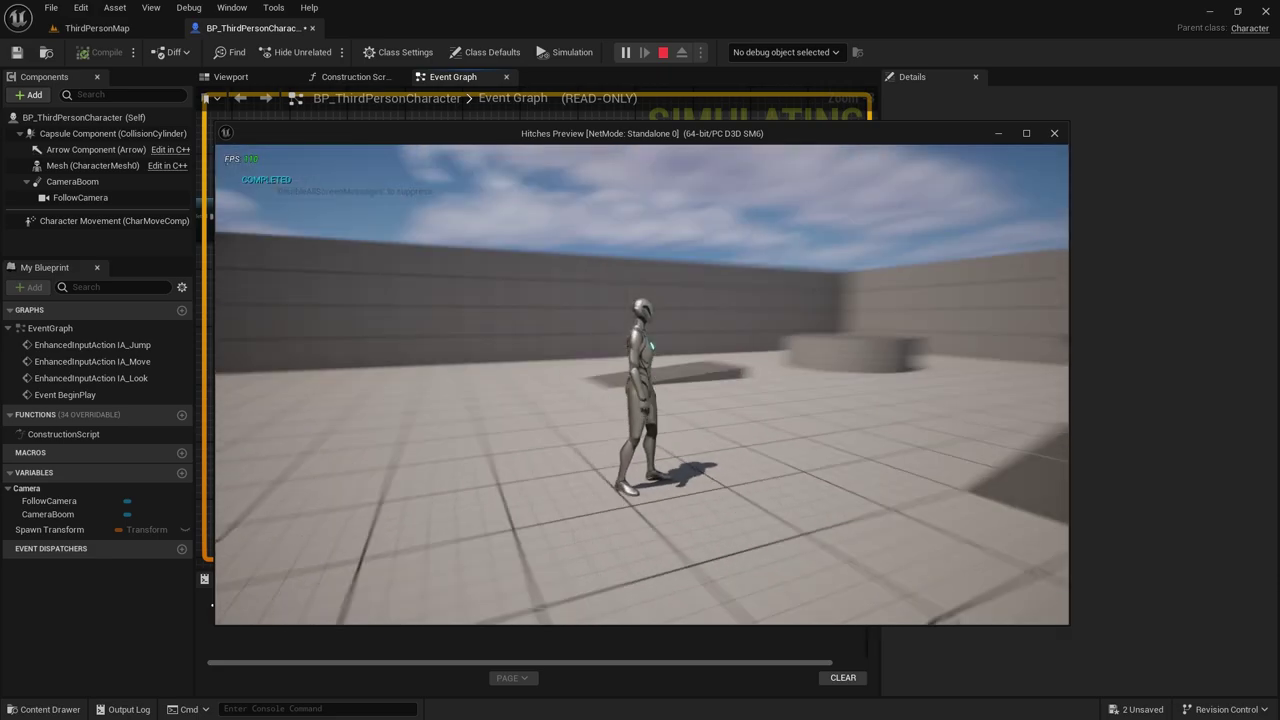
key("w")
key("w")
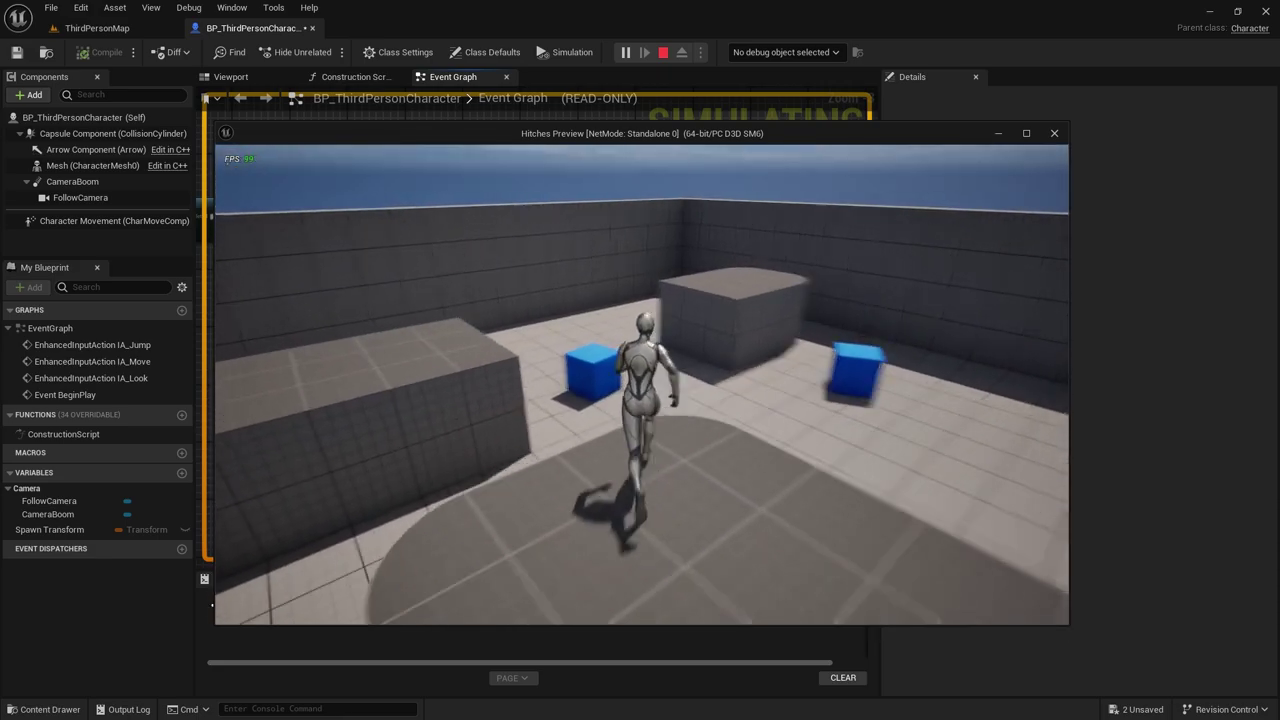
key("Escape")
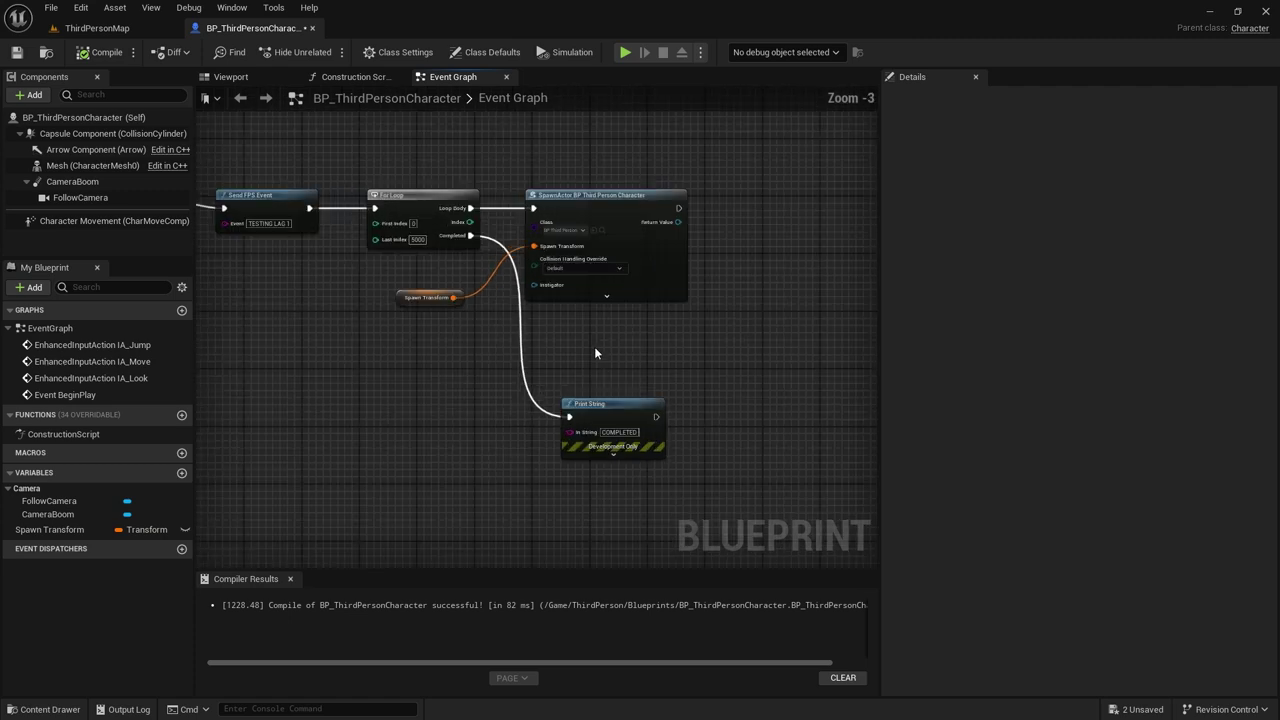
Change the Print String node's text to COMPLETED 1
scroll(688, 381, "up", 3)
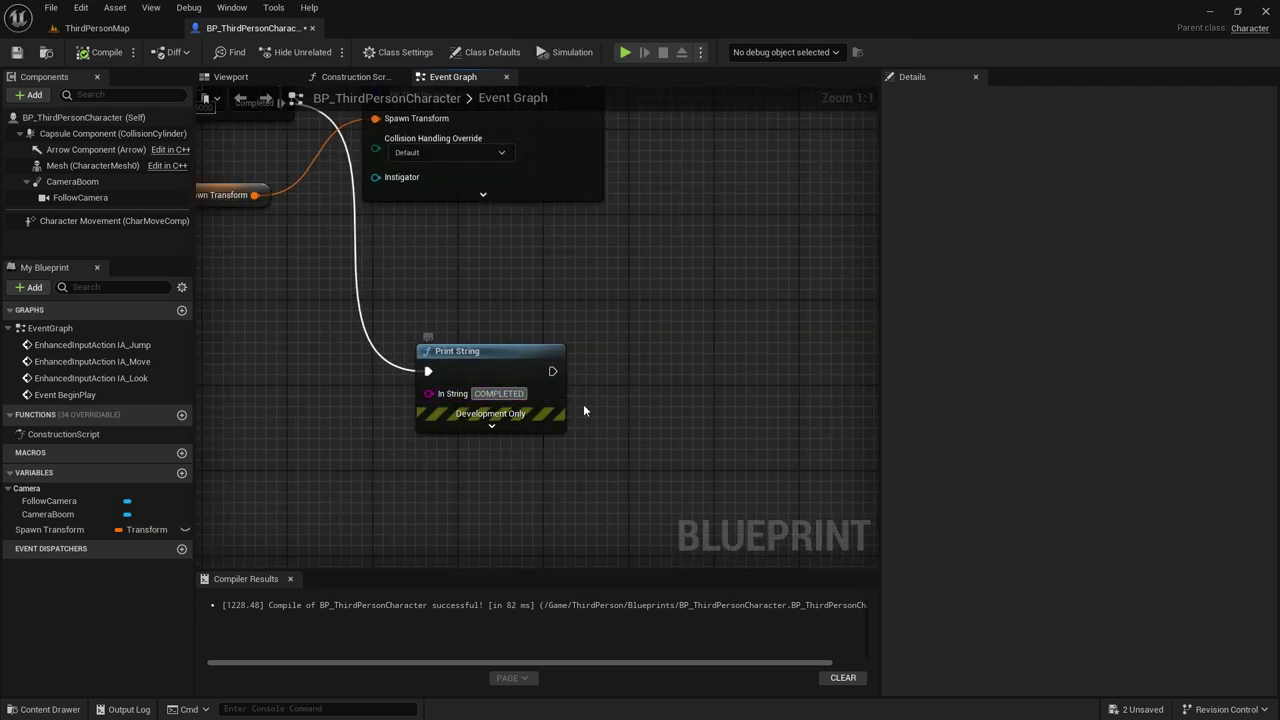
type("1")
scroll(654, 375, "down", 4)
Add a Delay node after the Print String node, connect their execution pins and set its duration to 10
right_click_drag(654, 375, 566, 381)
scroll(562, 384, "up", 1)
right_click(562, 384)
type("delay")
key("Return")
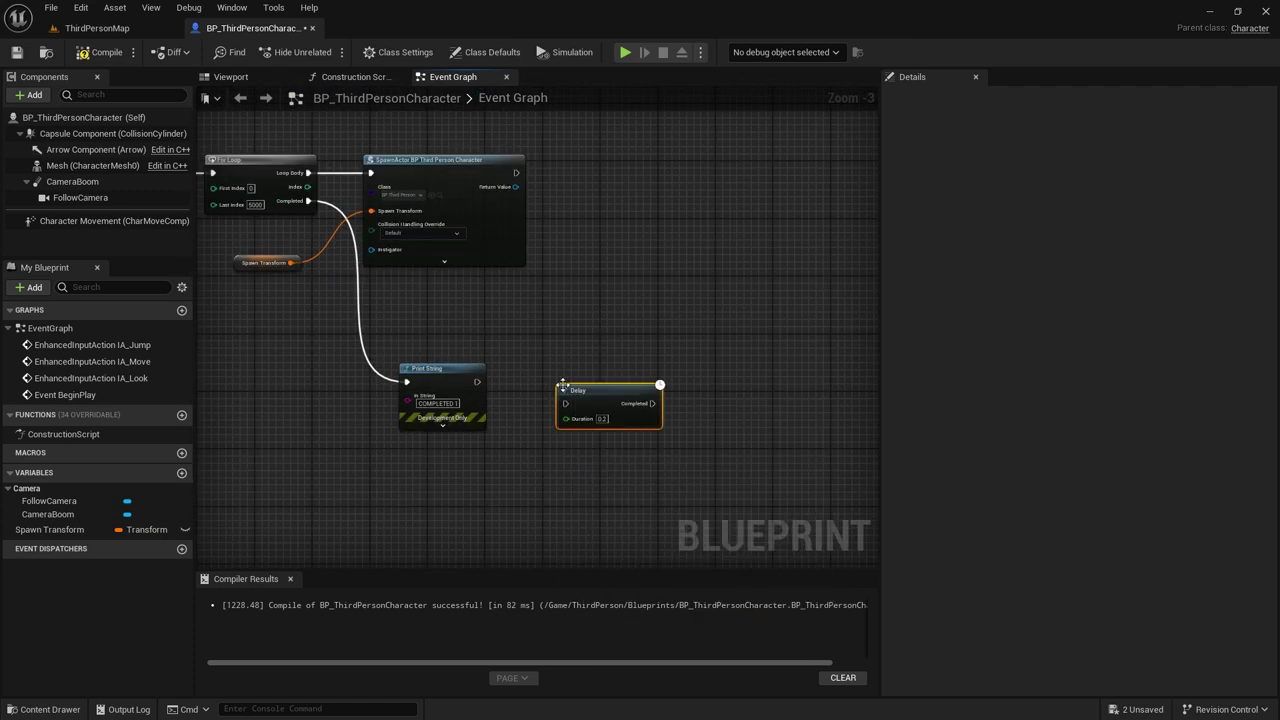
scroll(563, 386, "up", 1)
left_click_drag(470, 381, 567, 397)
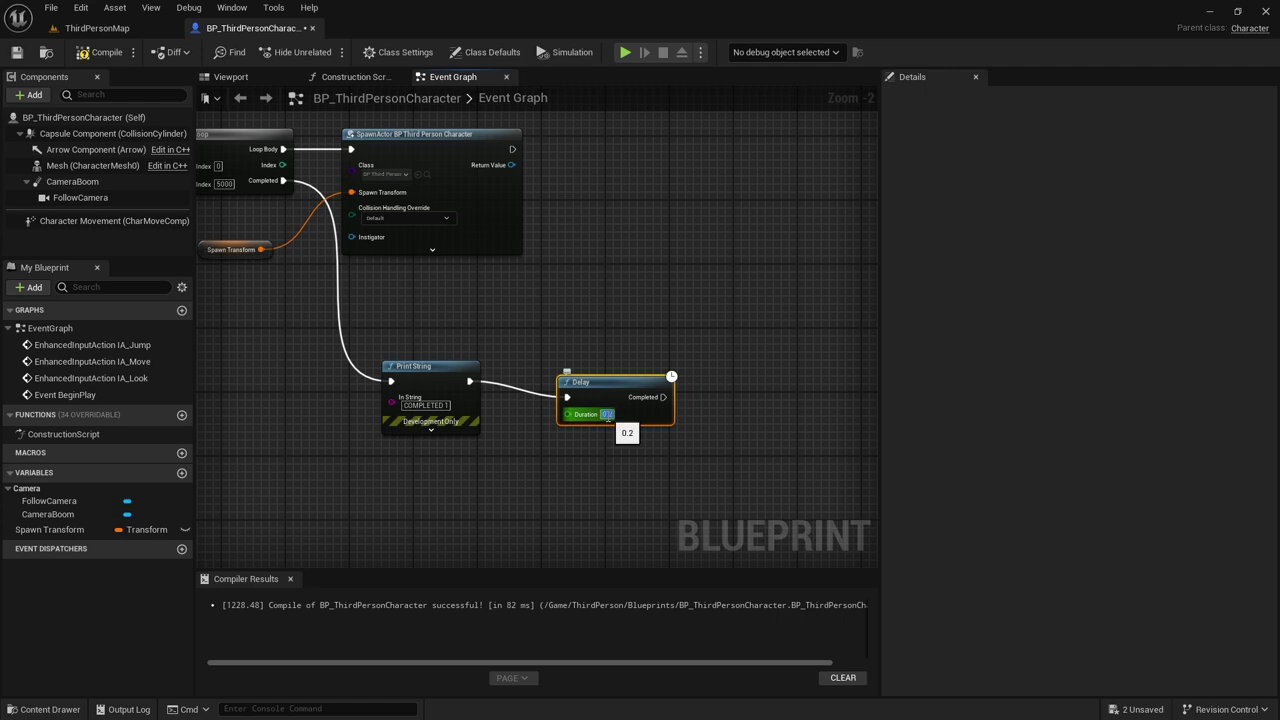
type("10")
key("Return")
Duplicate the For Loop, SpawnActor and Spawn Transform nodes beside the new Delay and connect its Completed output to the copied loop
right_click_drag(709, 344, 701, 338)
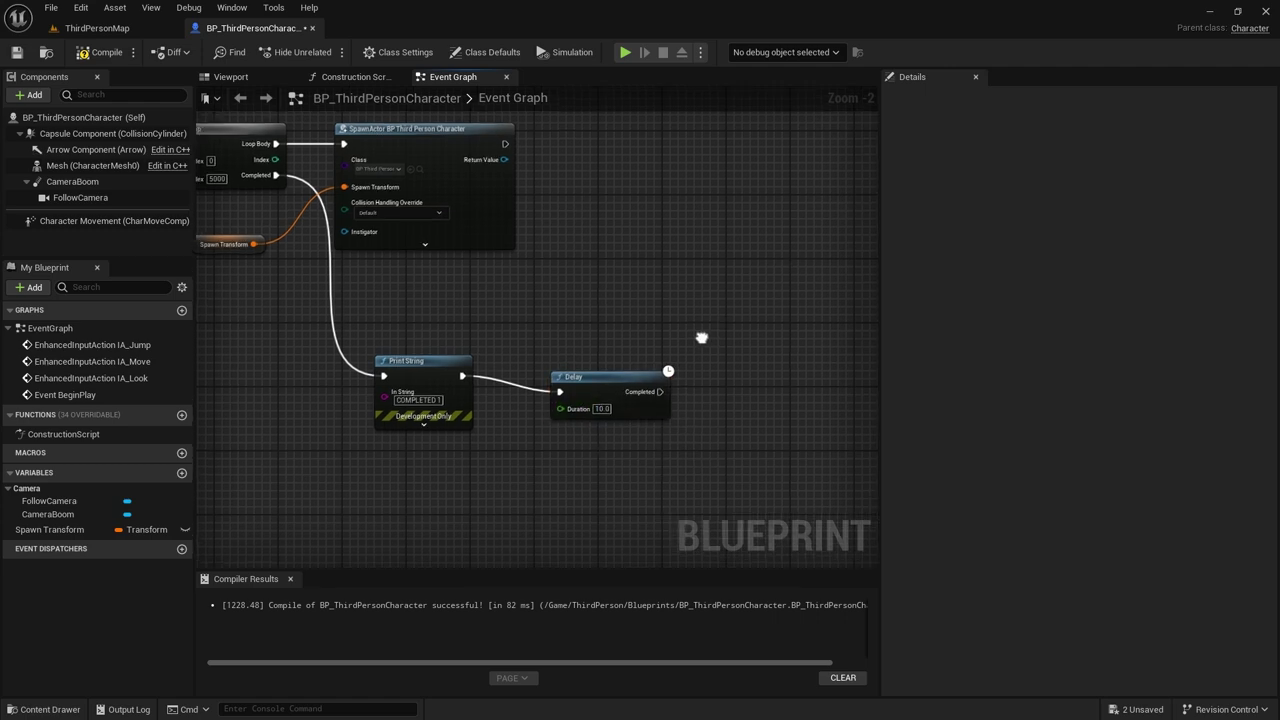
scroll(589, 389, "down", 2)
left_click_drag(589, 389, 346, 214)
key("ctrl+c")
right_click_drag(719, 392, 490, 339)
key("ctrl+v")
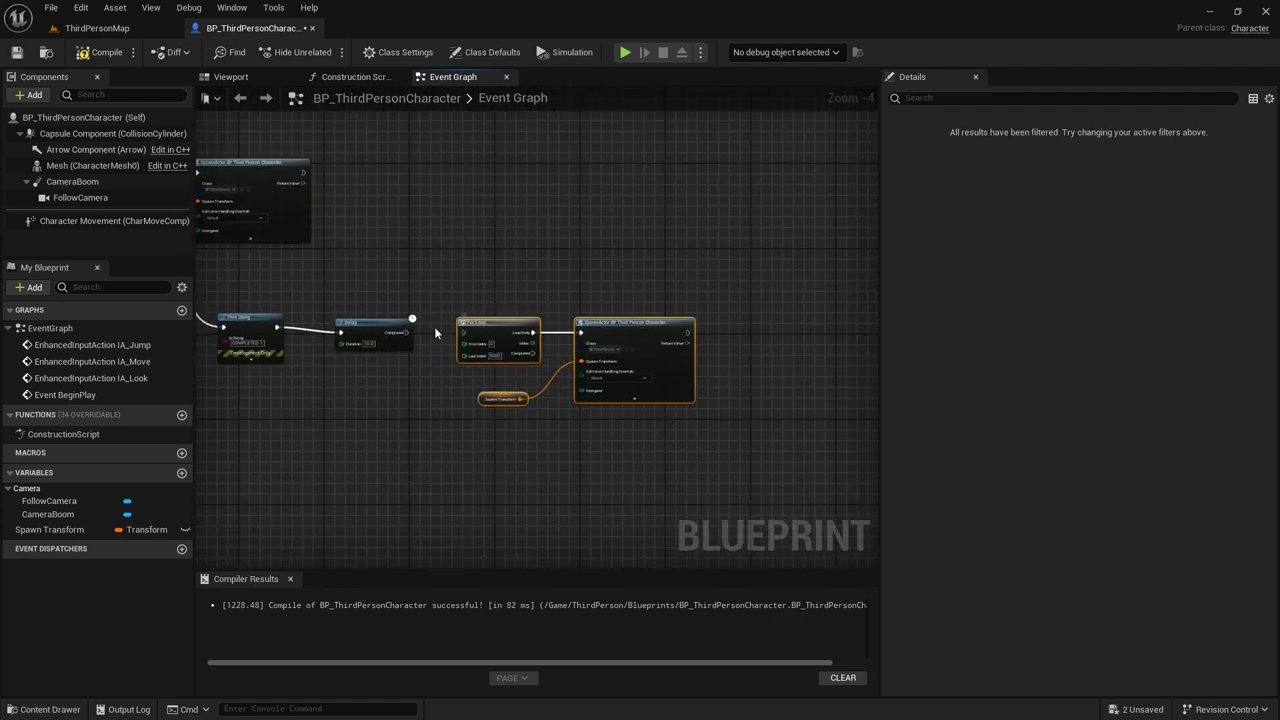
scroll(435, 329, "up", 2)
left_click_drag(395, 334, 477, 333)
Set the Last Index of the original For Loop to 3000
right_click_drag(440, 258, 828, 407)
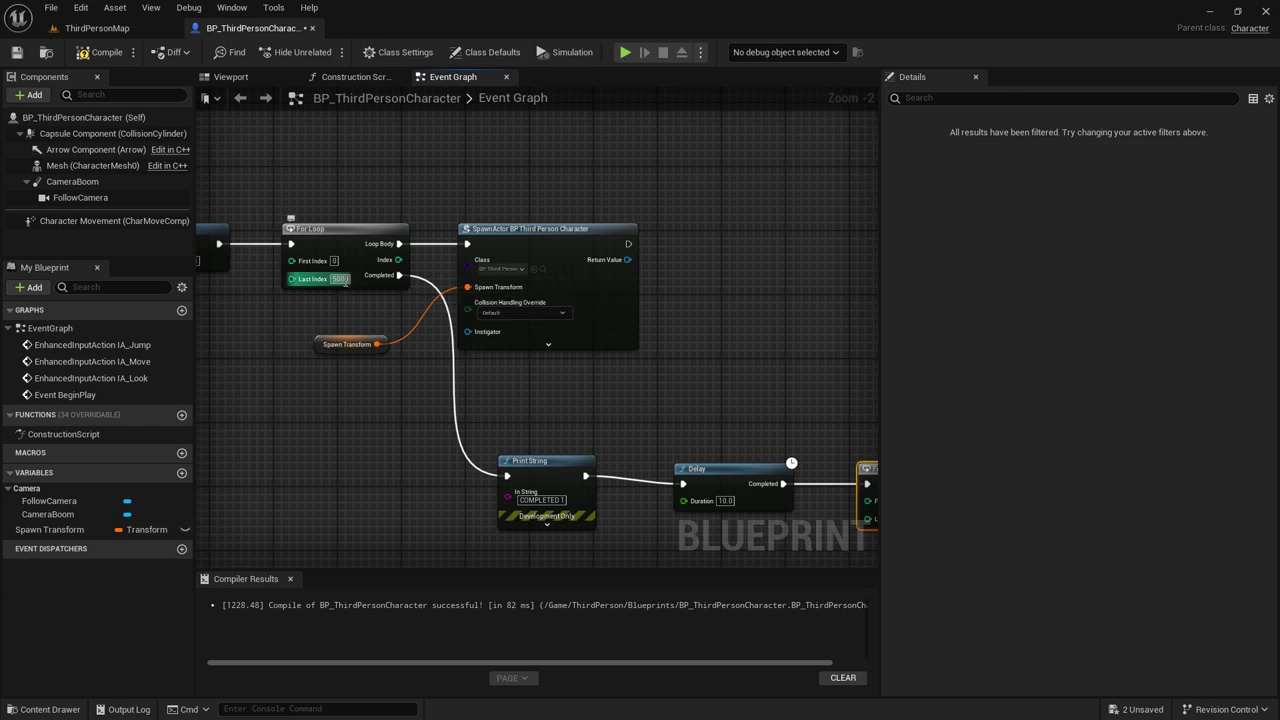
left_click(345, 283)
type("3000")
right_click_drag(724, 307, 632, 225)
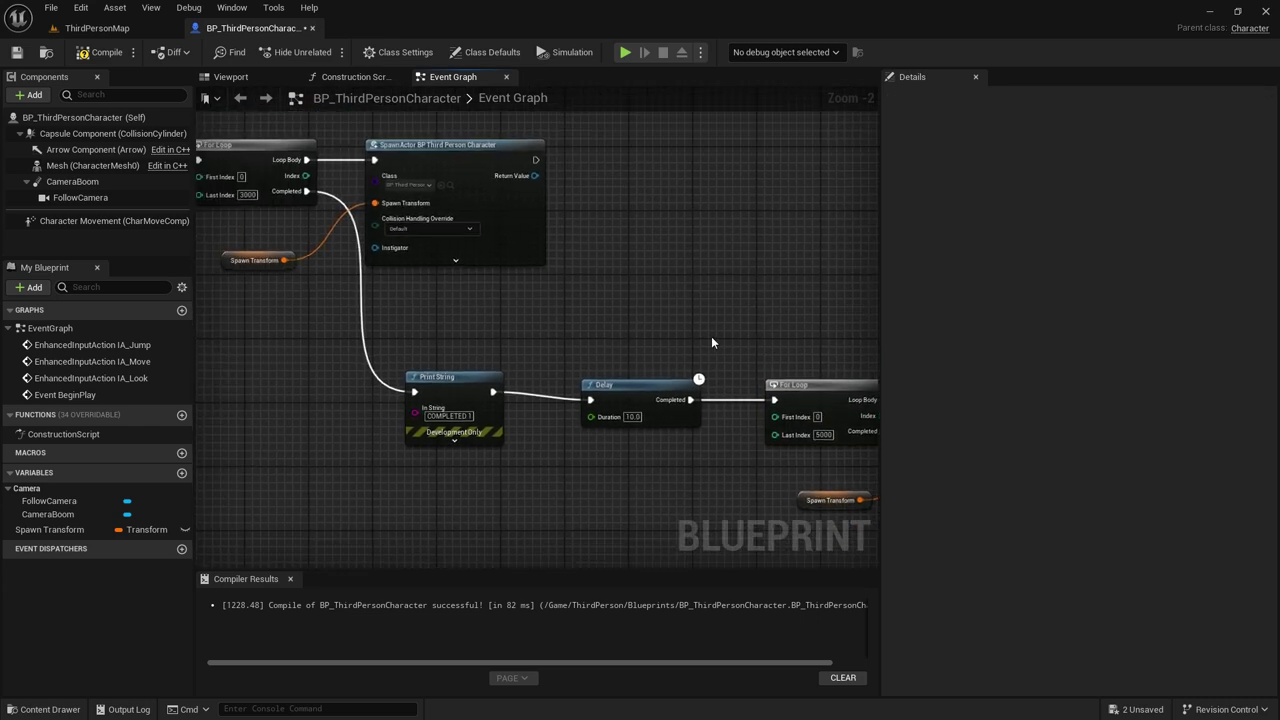